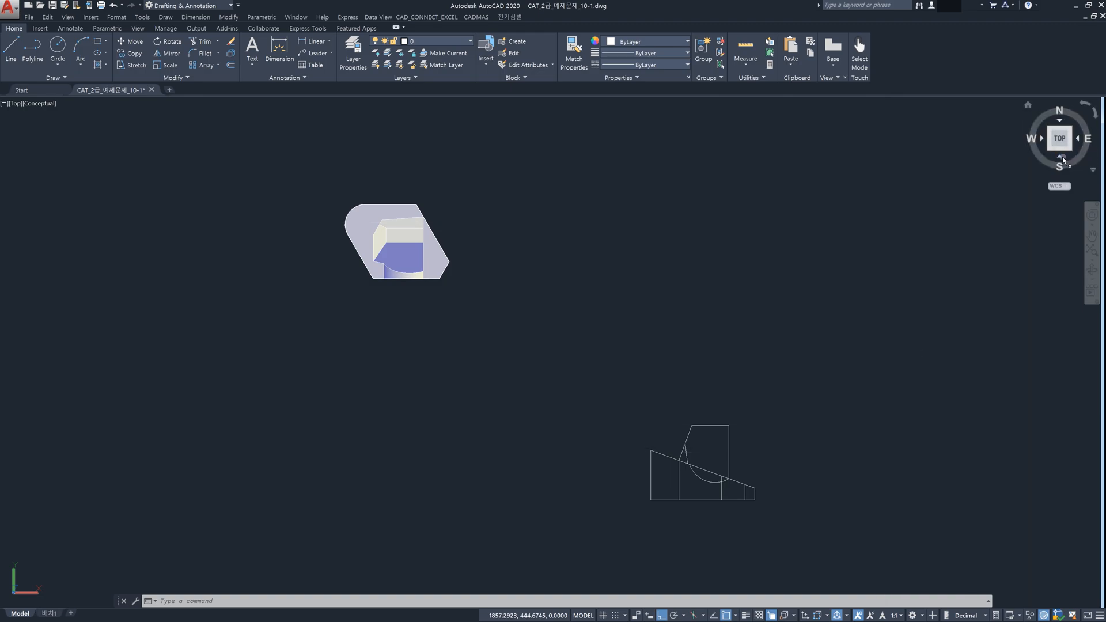
- From the front view, create a flatshot of the solid as a new block with obscured lines turned off
click(1062, 159)
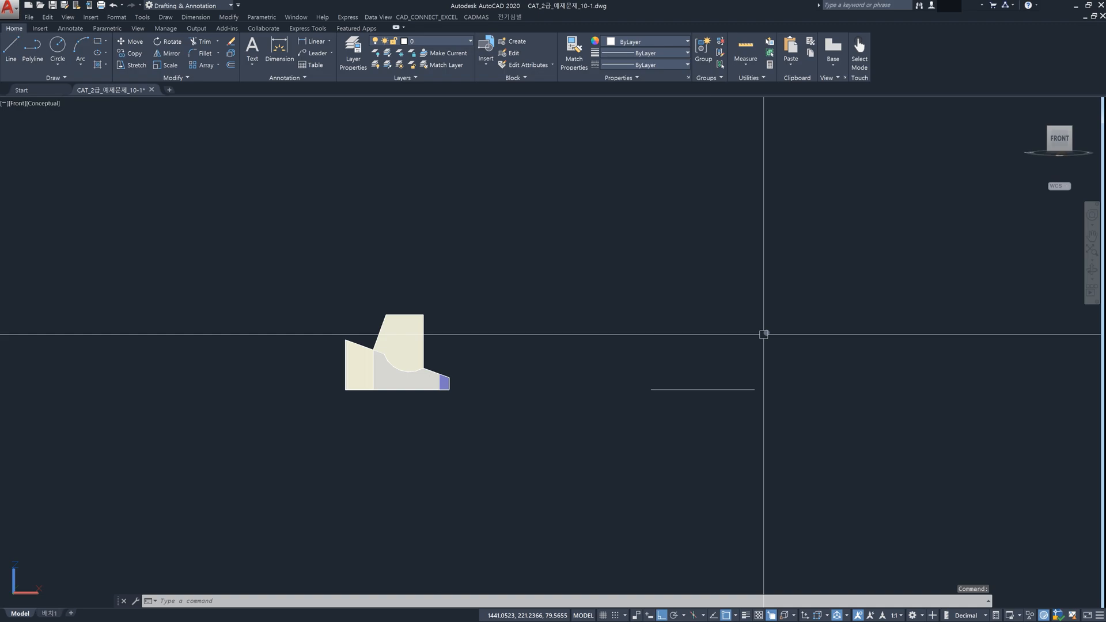
text(fshot)
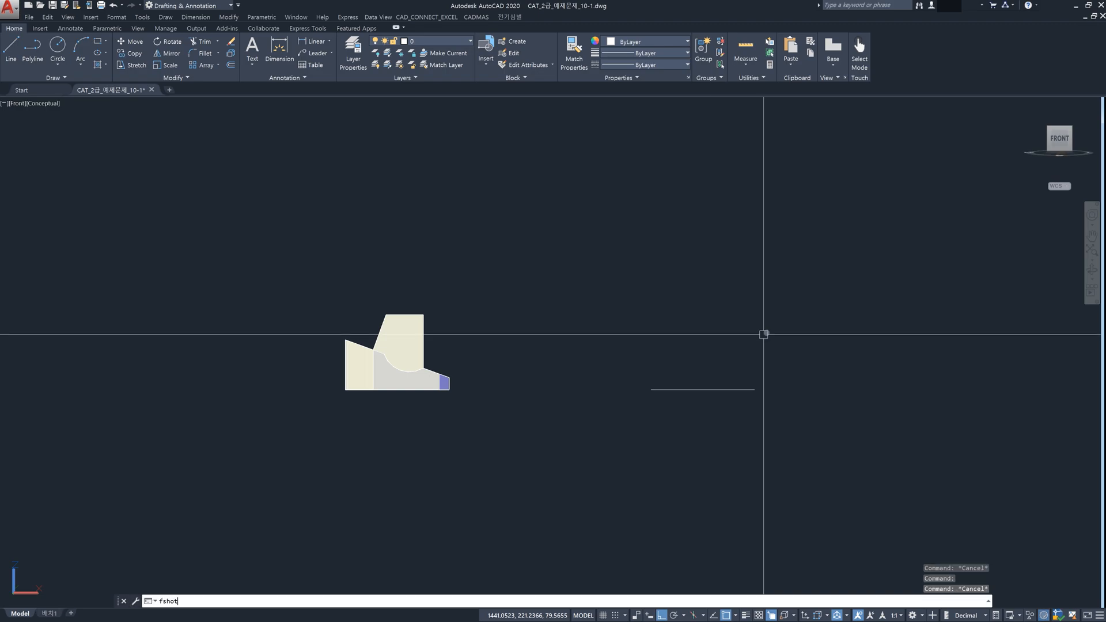
key(Return)
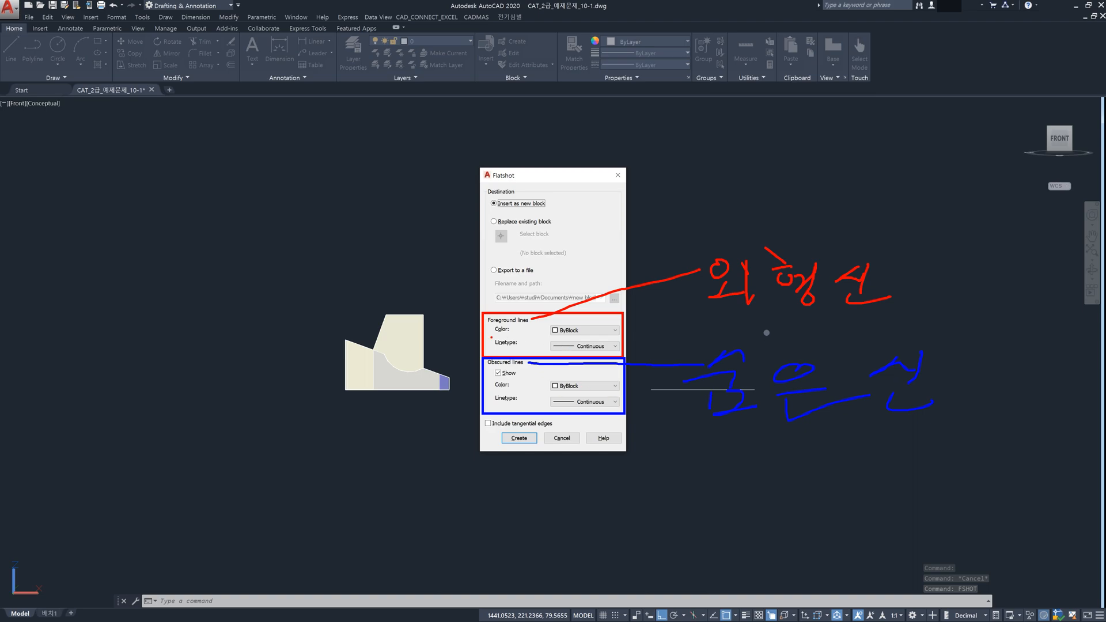
drag(495, 333, 531, 348)
mouse_move(496, 390)
mouse_down()
mouse_move(522, 404)
mouse_move(502, 383)
mouse_move(518, 363)
mouse_move(517, 382)
mouse_up()
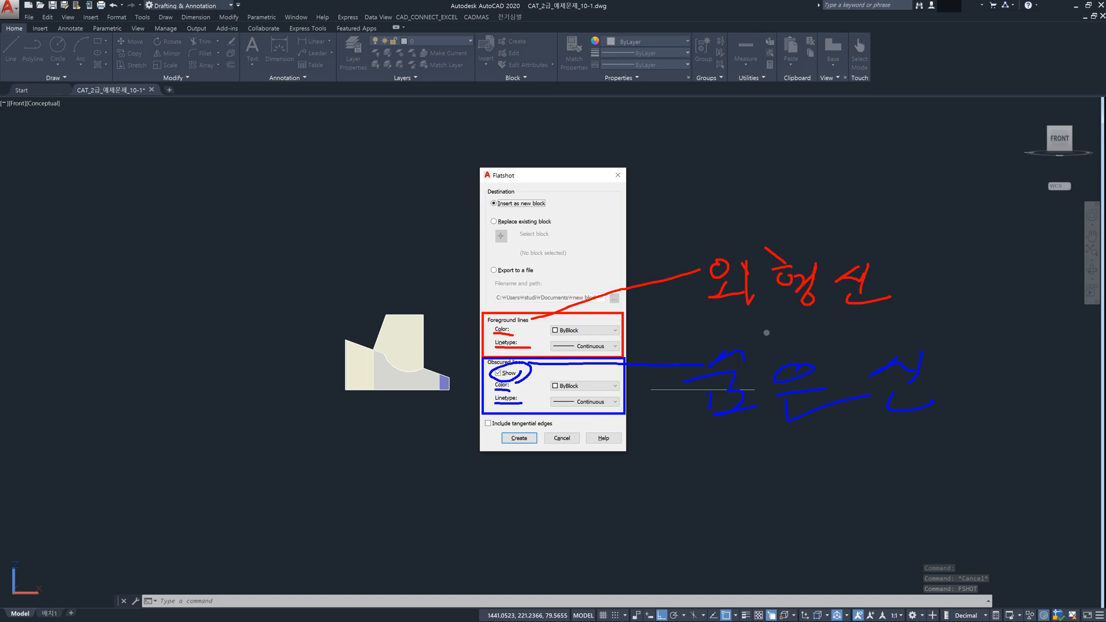
key(Escape)
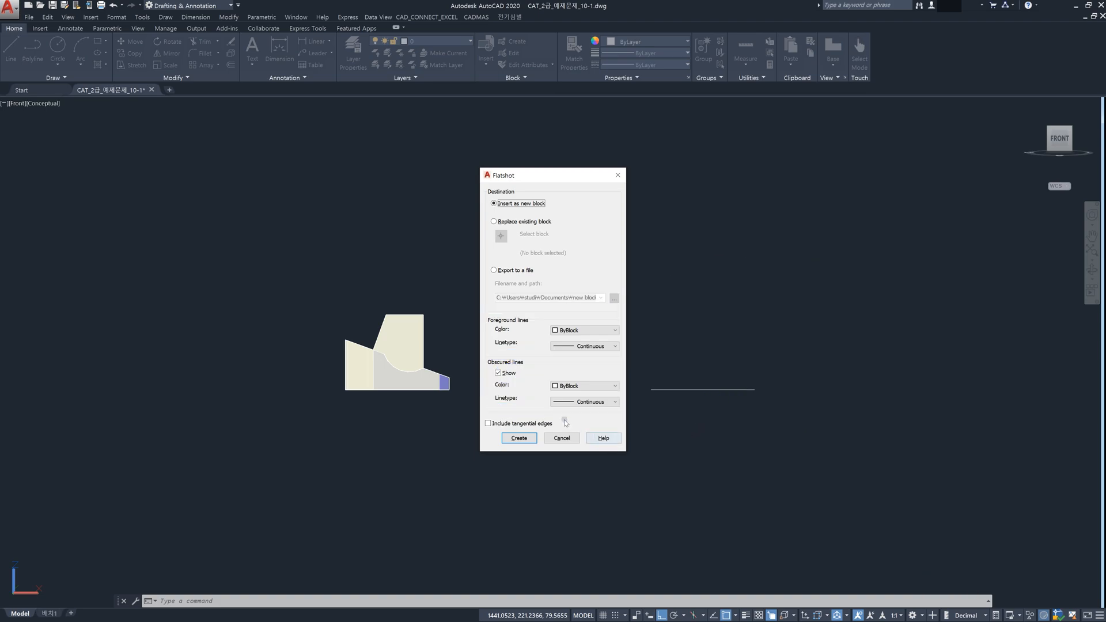
click(498, 373)
click(519, 438)
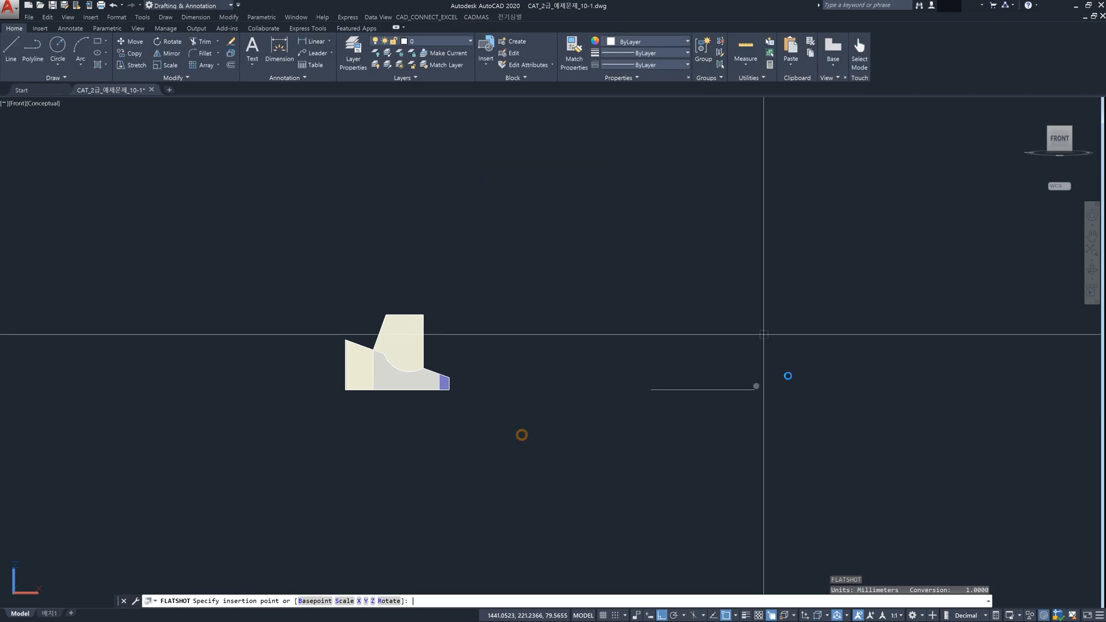
- Place the flatshot block in the top view beside the existing front projection, with scale 1 and rotation 0
click(1061, 122)
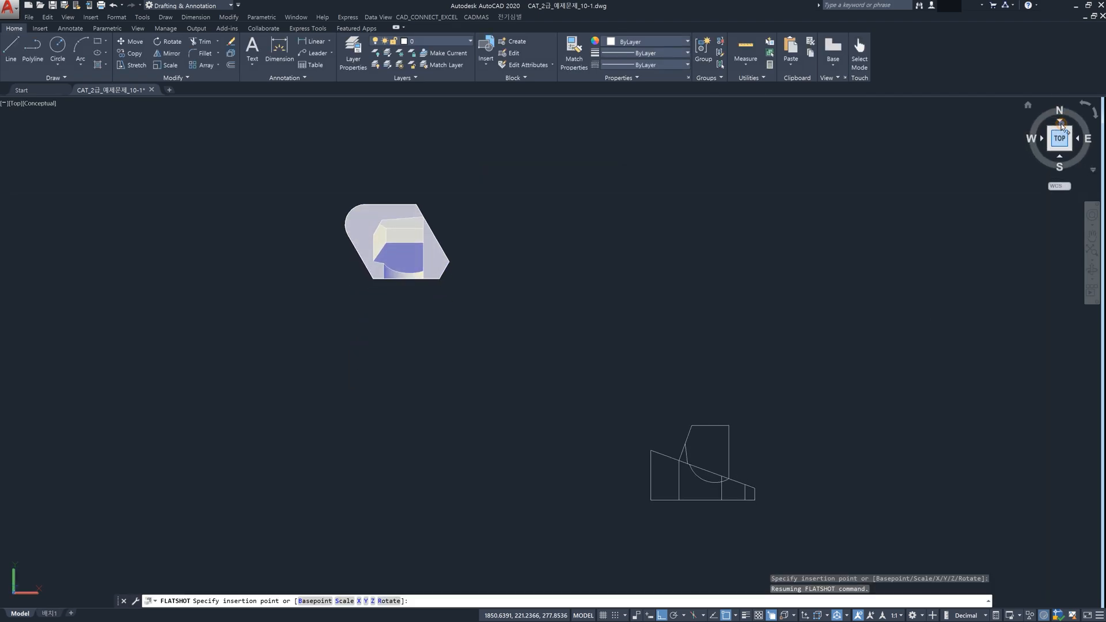
scroll(655, 316, down, 6)
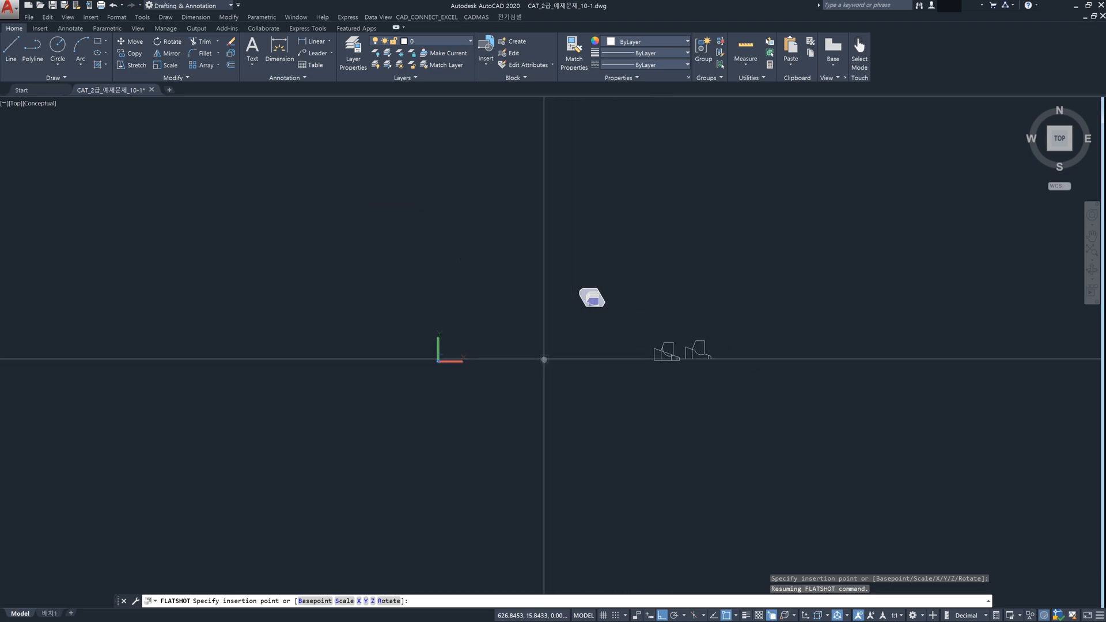
click(548, 361)
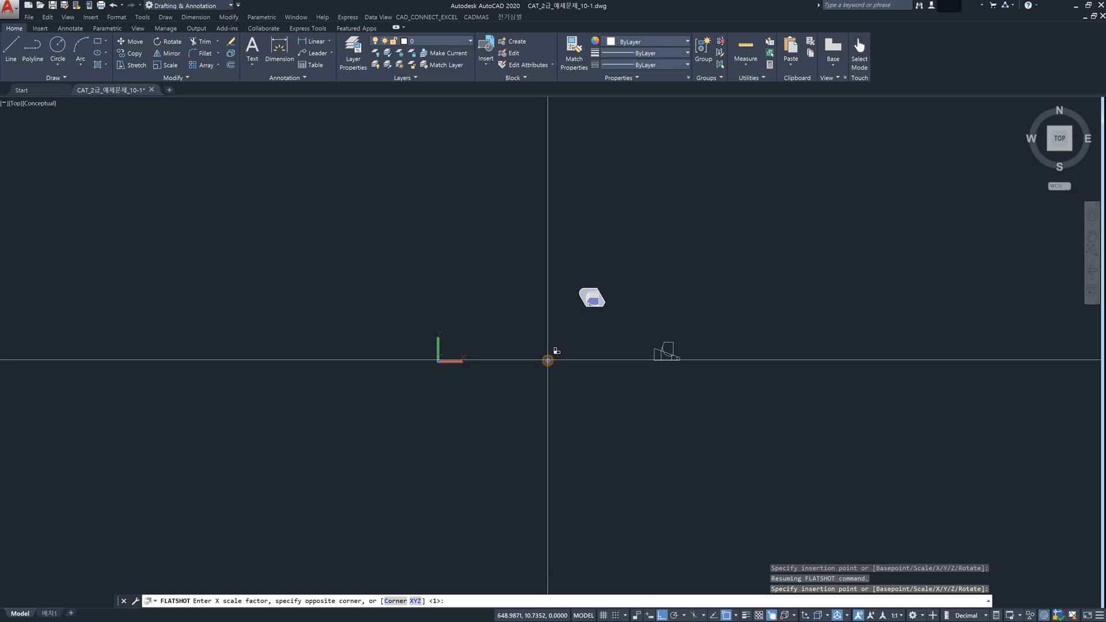
key(Return)
key(Return)
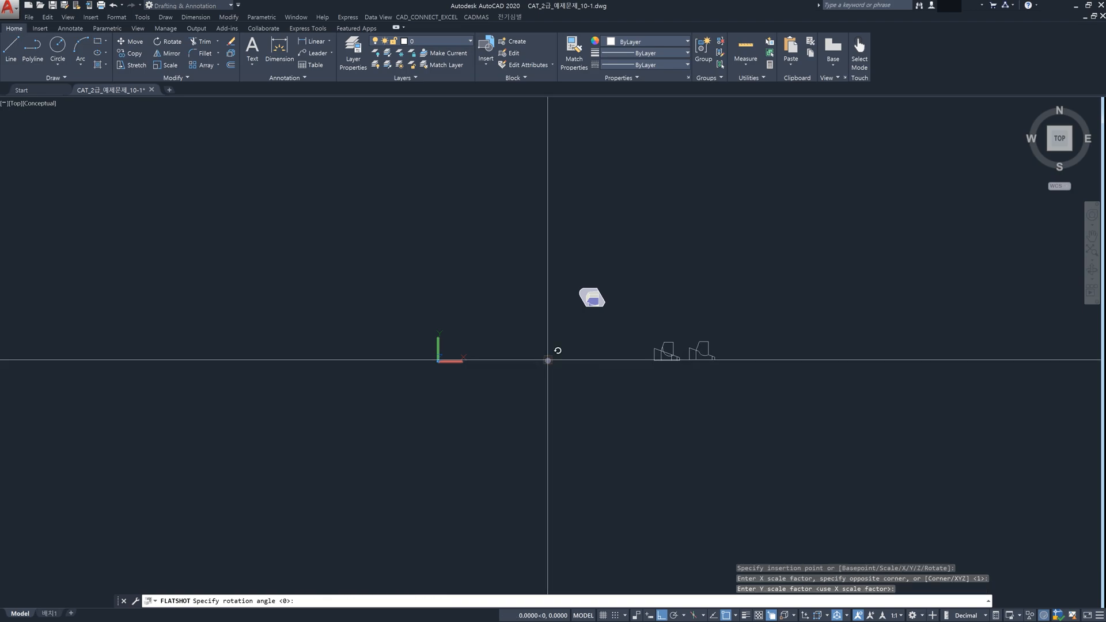
key(Return)
- Compare the two front projections, one with obscured lines and one without
scroll(708, 358, up, 2)
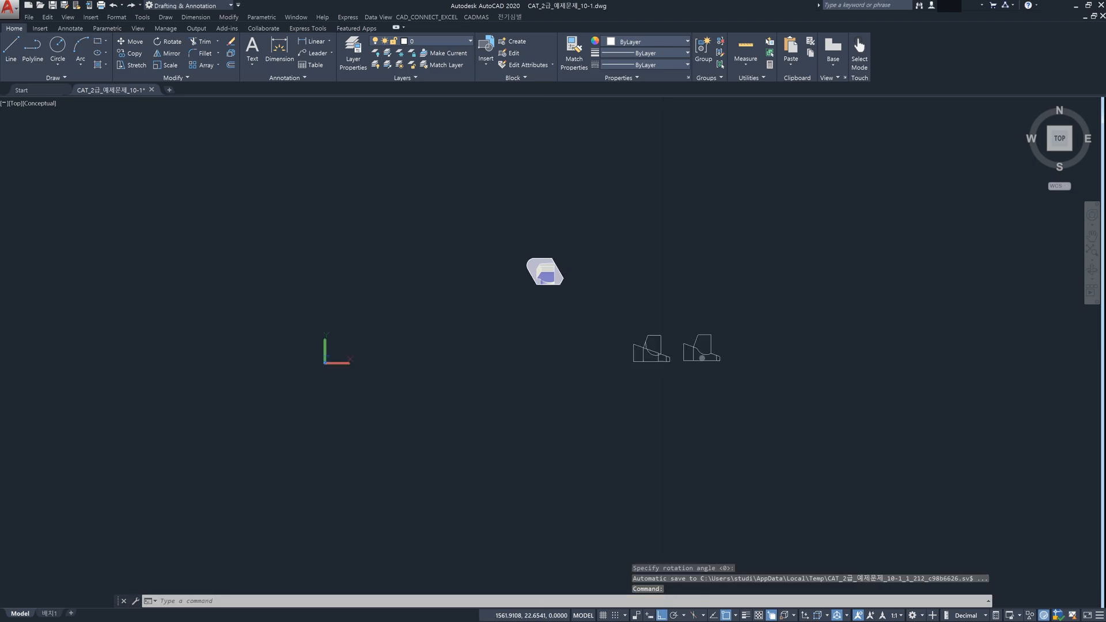
scroll(694, 357, up, 6)
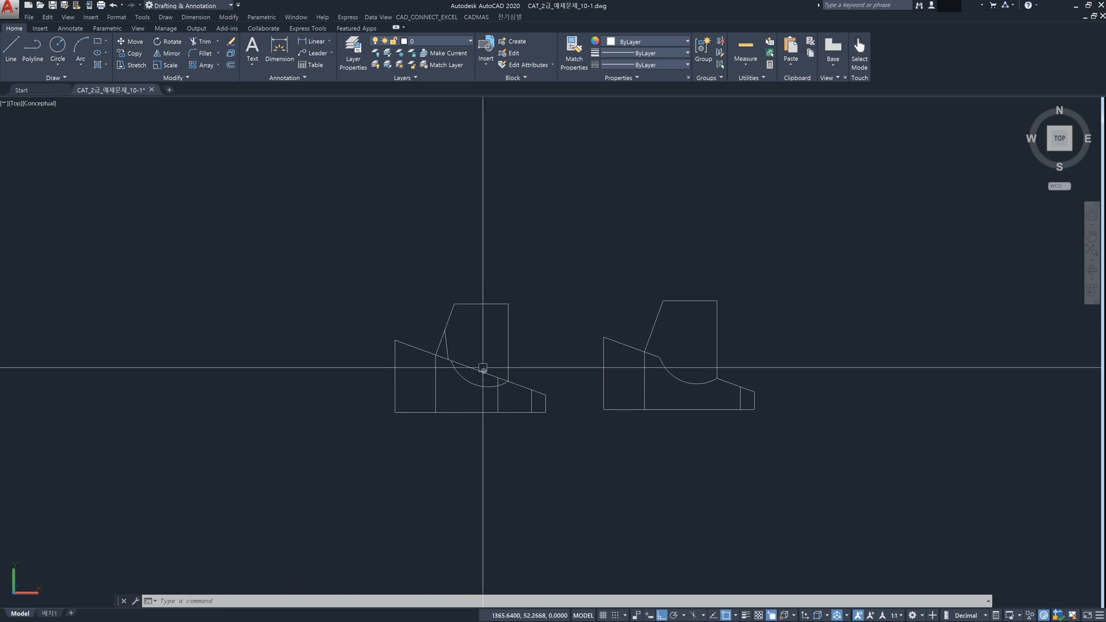
scroll(482, 368, up, 1)
scroll(481, 368, up, 1)
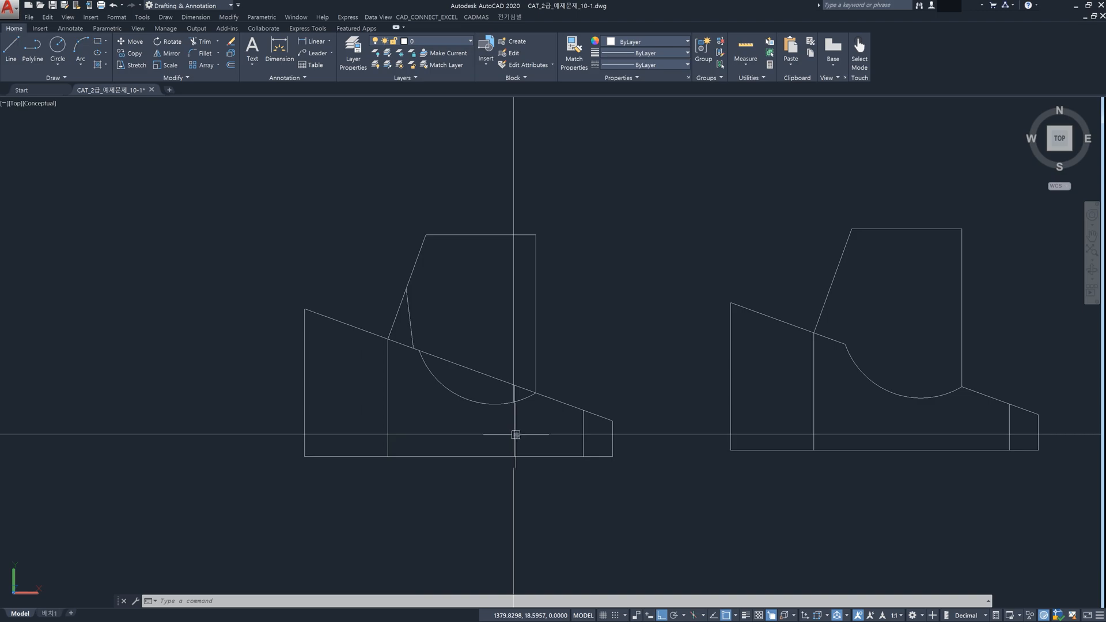
scroll(836, 382, down, 1)
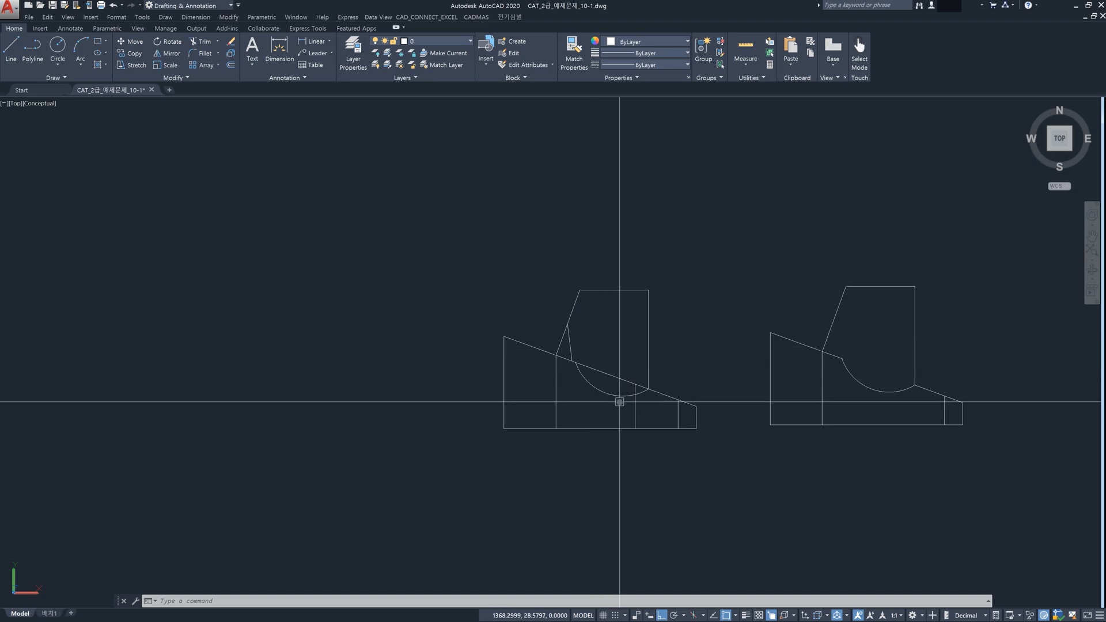
scroll(721, 386, down, 4)
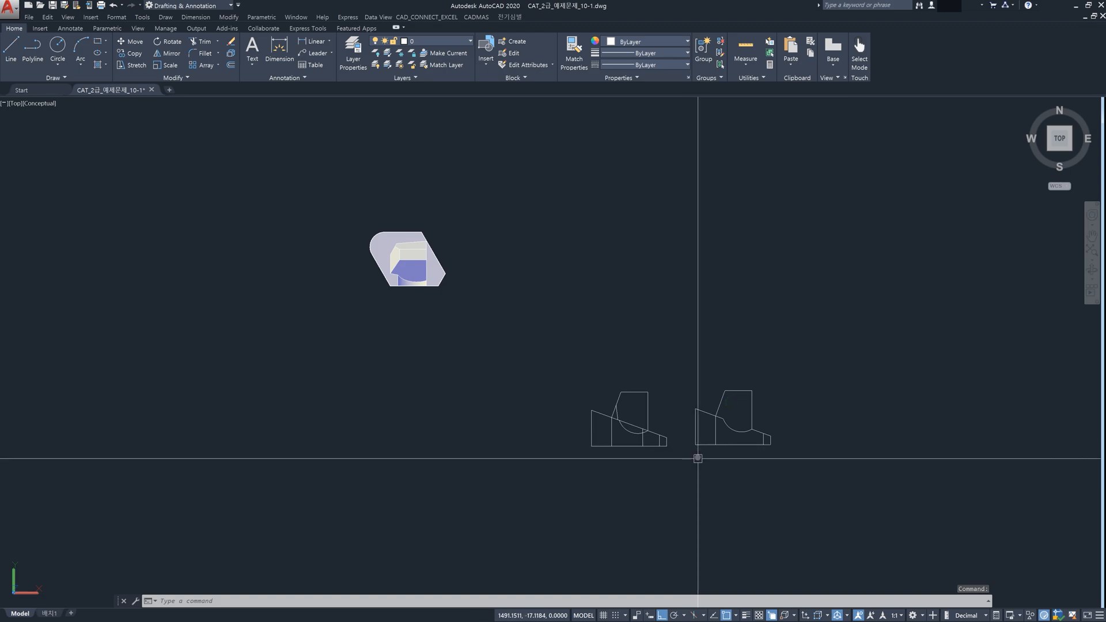
- Begin another flatshot of the solid from the front view with obscured lines shown
click(1061, 159)
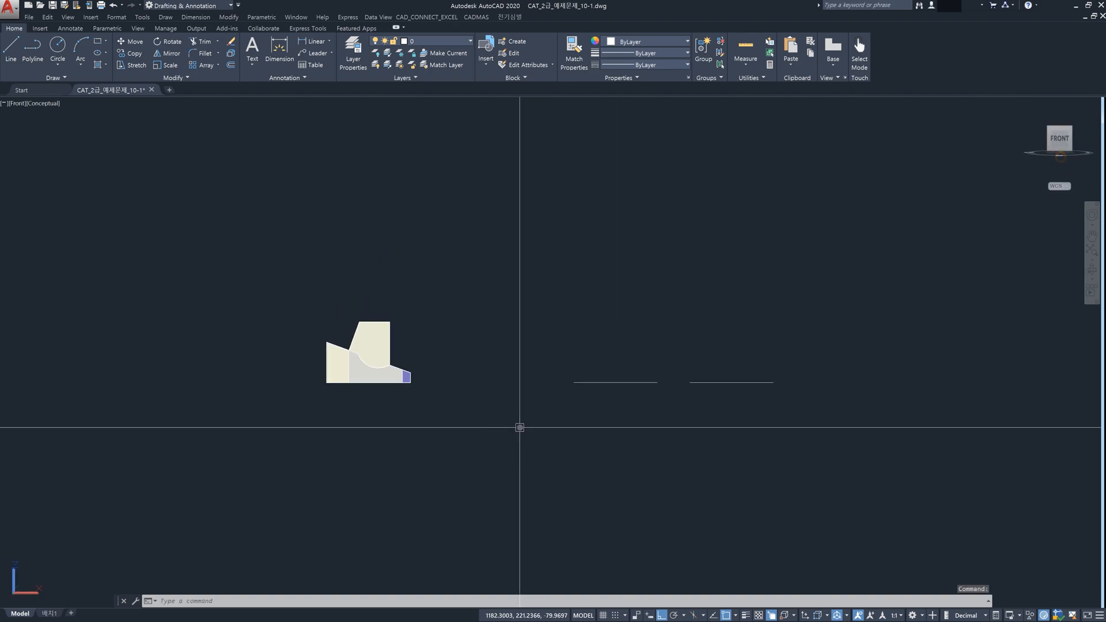
text(fa)
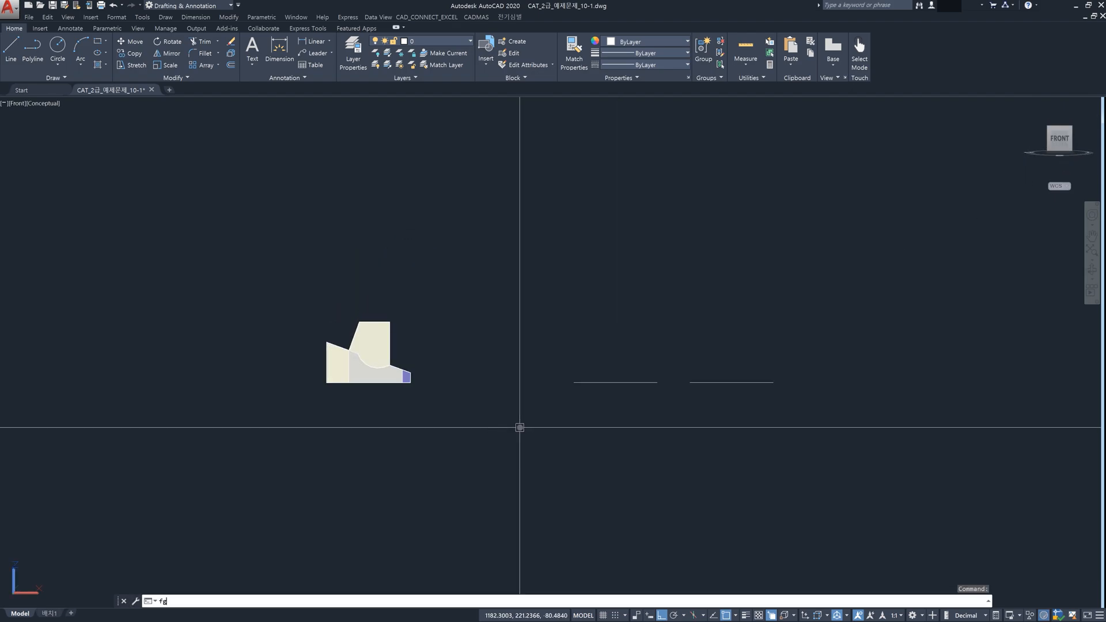
text(sd)
key(BackSpace)
key(BackSpace)
key(BackSpace)
text(fshot)
key(Return)
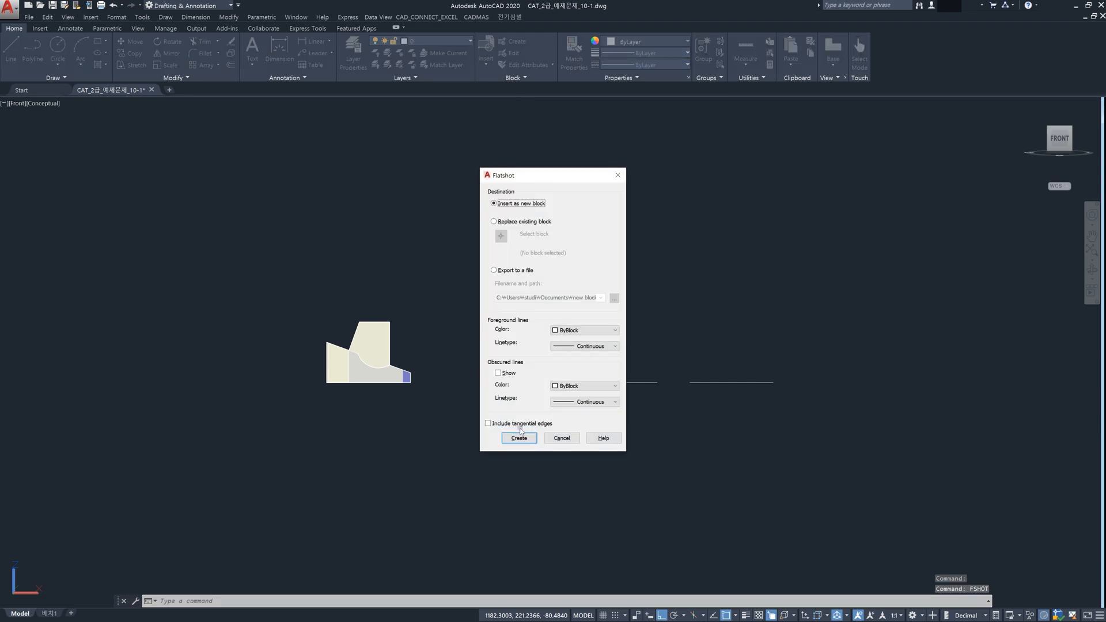
click(499, 373)
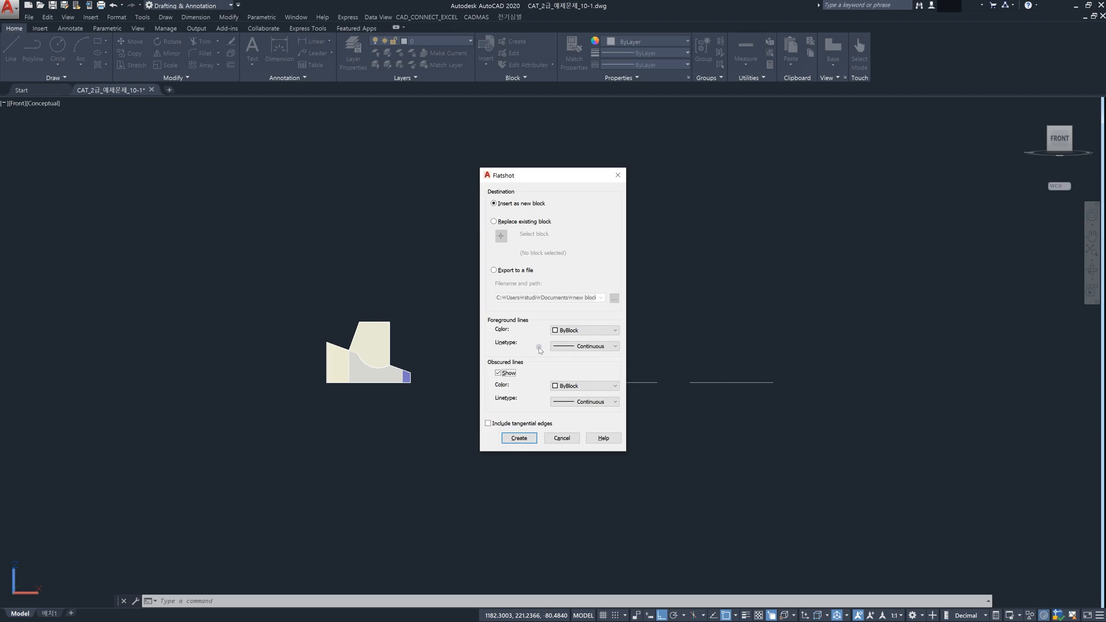
- Set the flatshot's foreground line colour to green and its obscured line colour to yellow
click(596, 333)
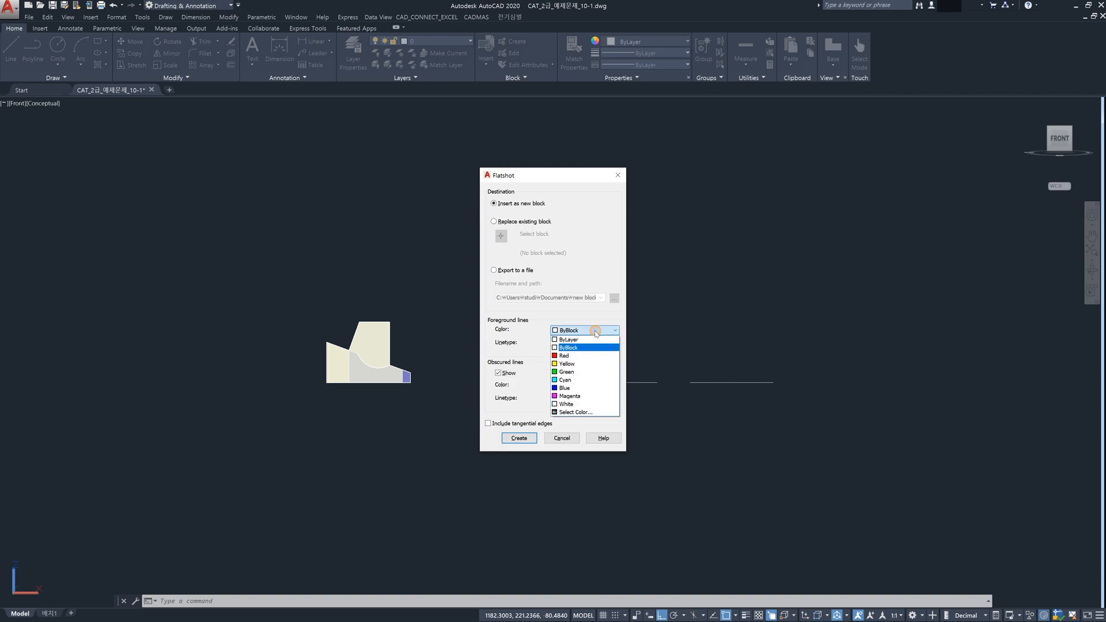
click(576, 373)
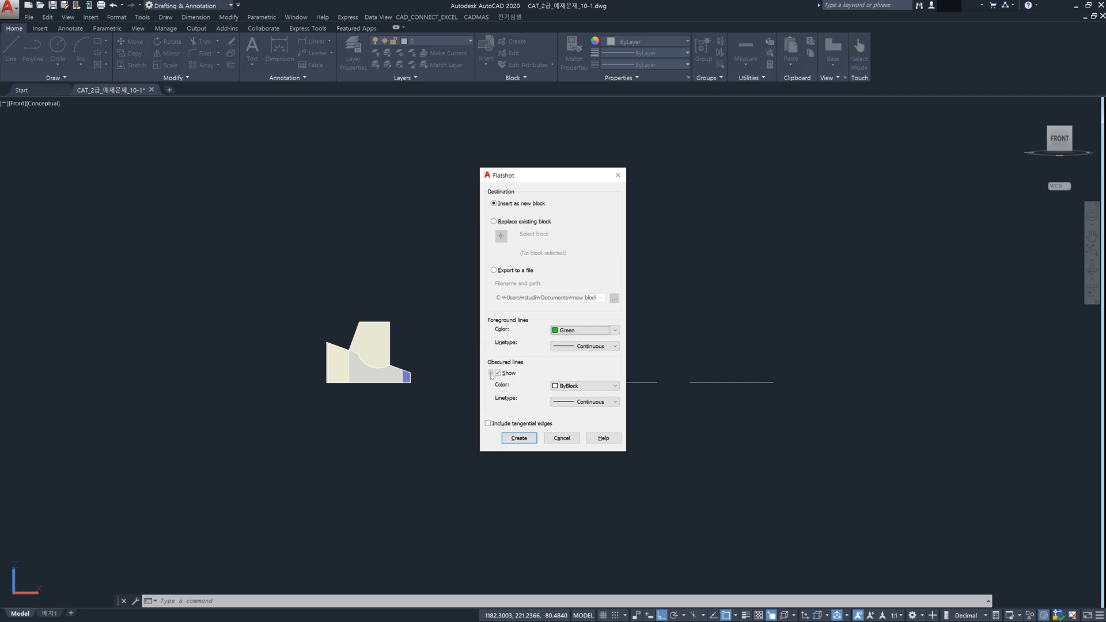
click(589, 386)
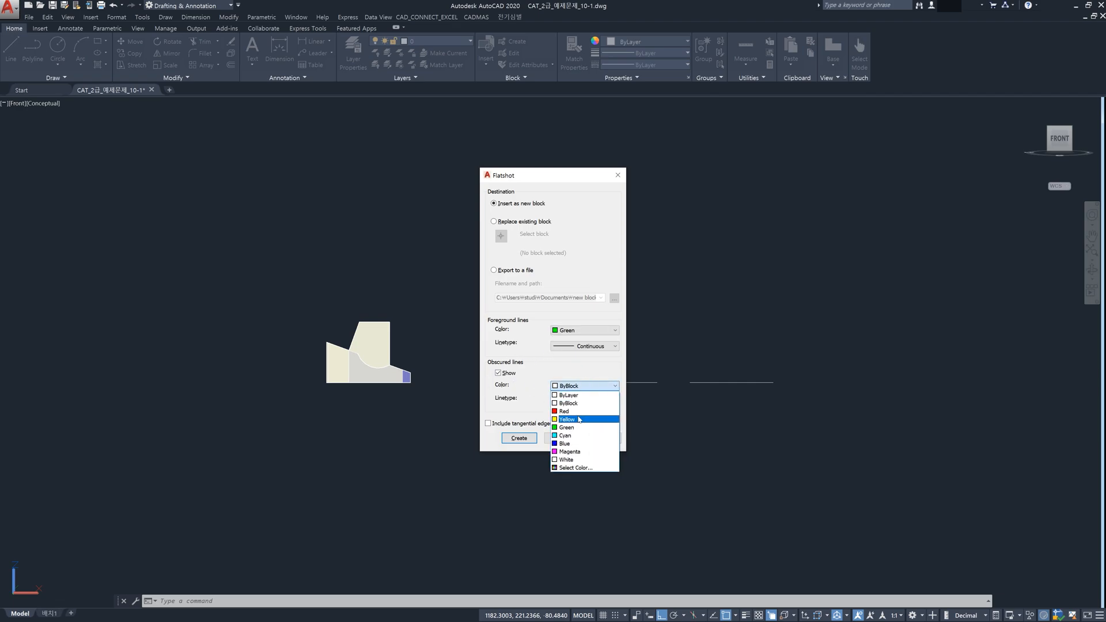
click(580, 419)
click(607, 402)
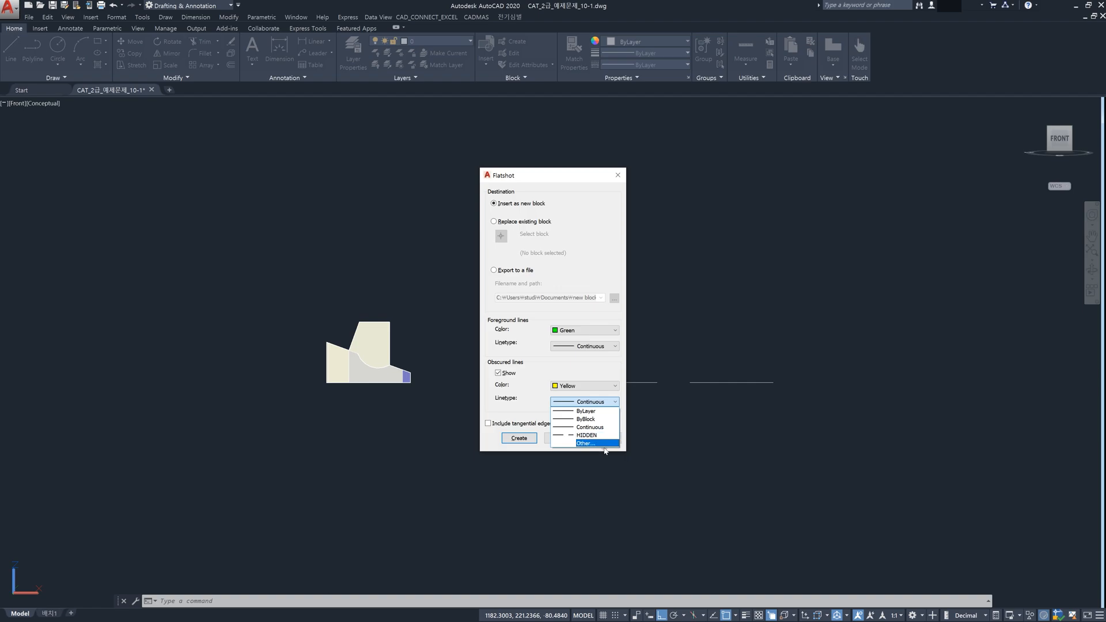
click(594, 445)
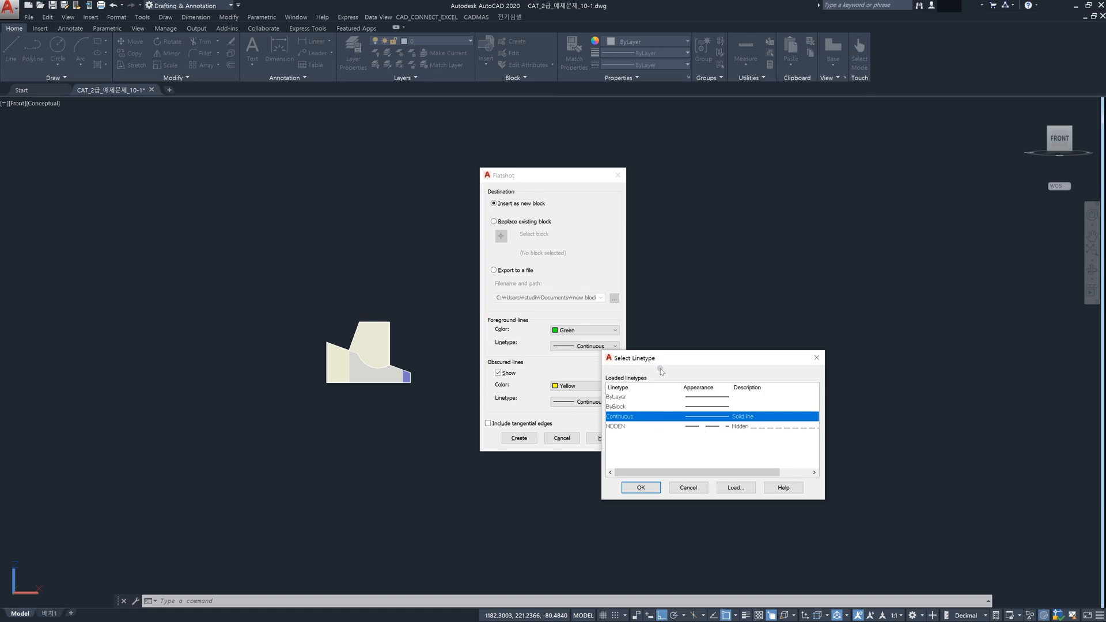
click(747, 487)
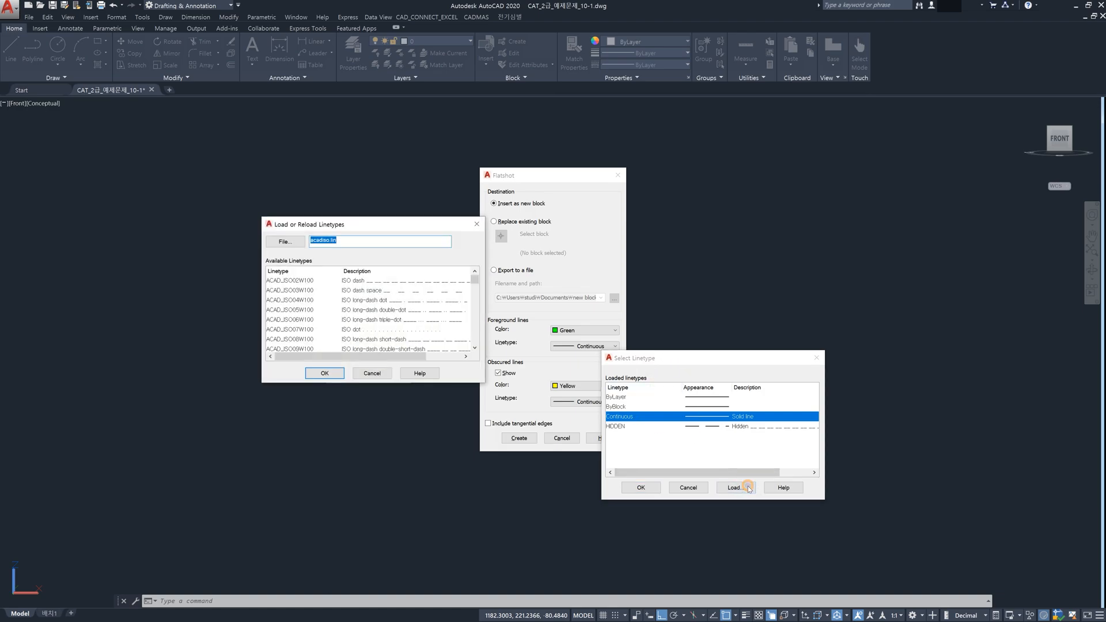
click(373, 373)
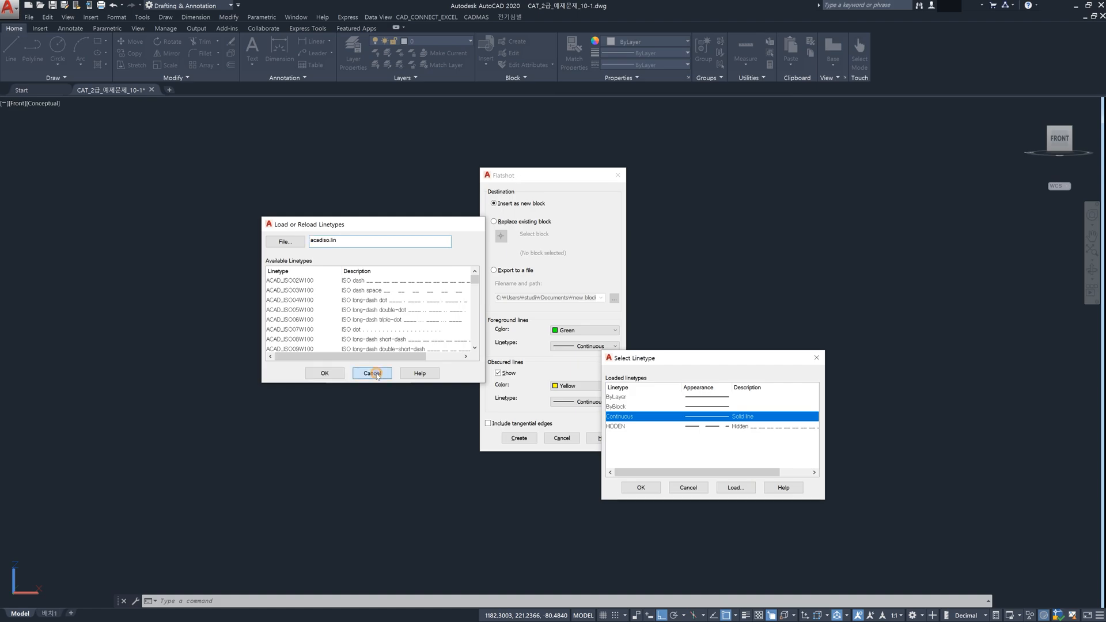
click(687, 489)
- Set the obscured lines' linetype to HIDDEN and create the flatshot block
click(593, 403)
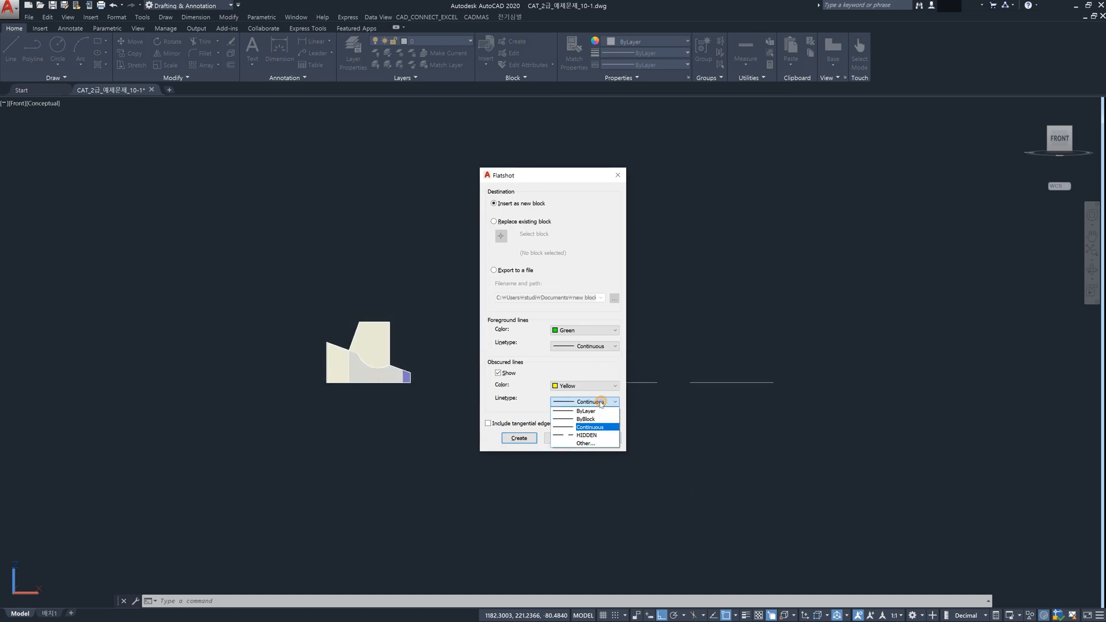
click(590, 436)
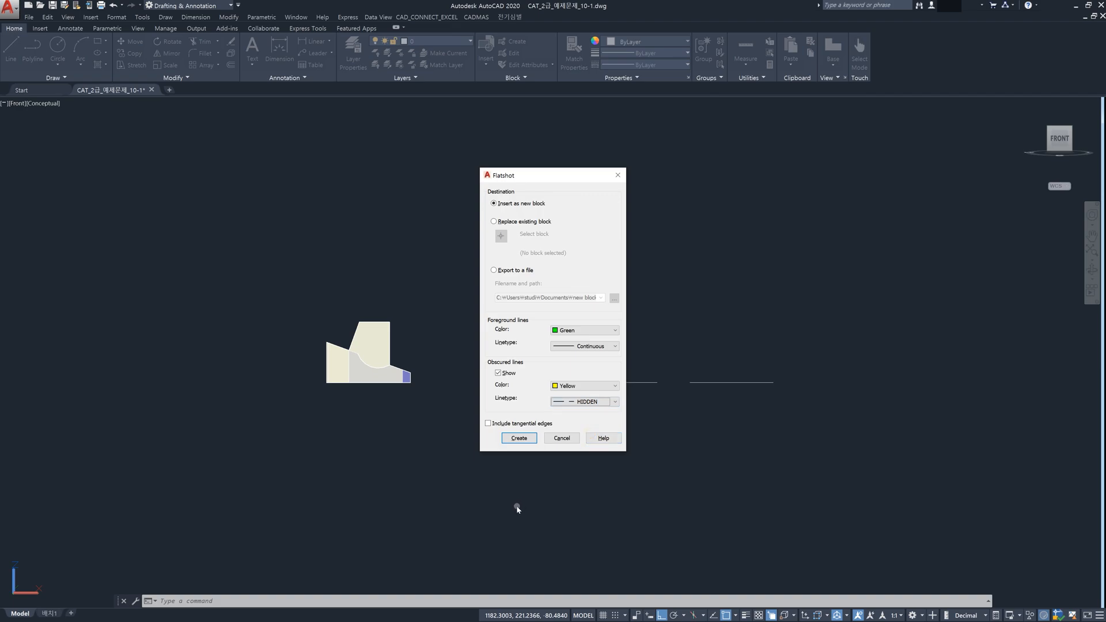
click(519, 438)
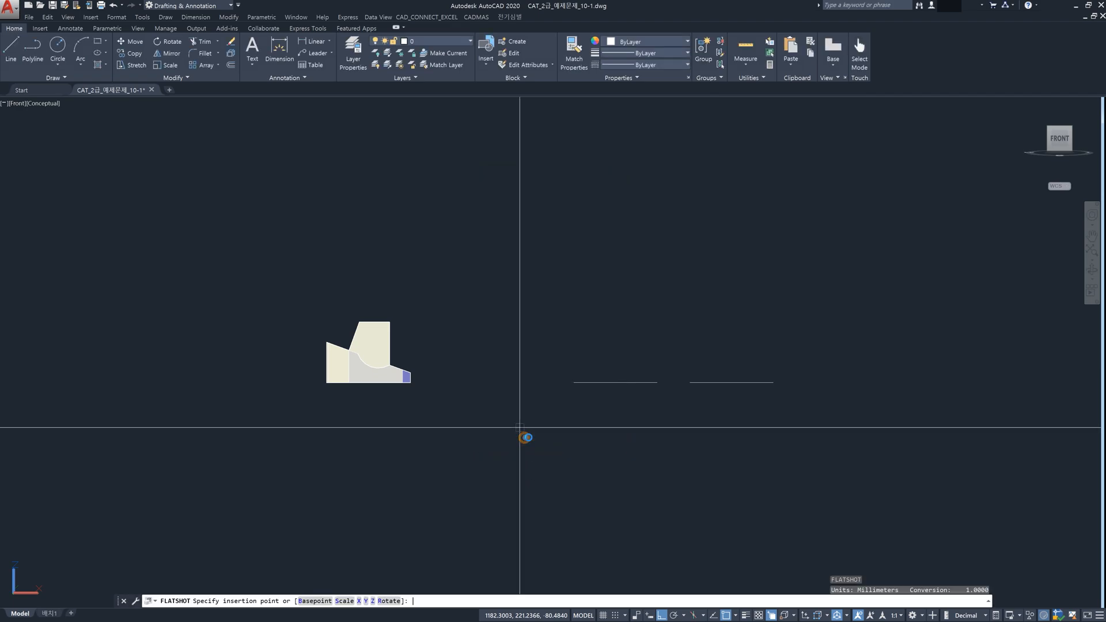
- Place the coloured flatshot block in the top view in line with the other two projections, with scale 1 and rotation 0
click(1059, 120)
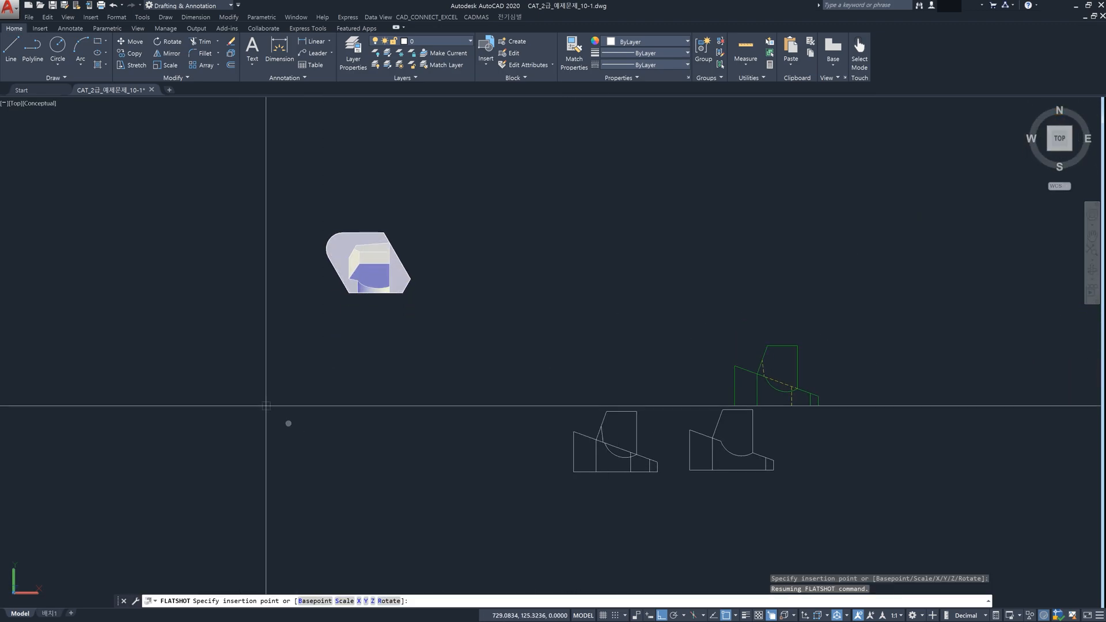
click(324, 470)
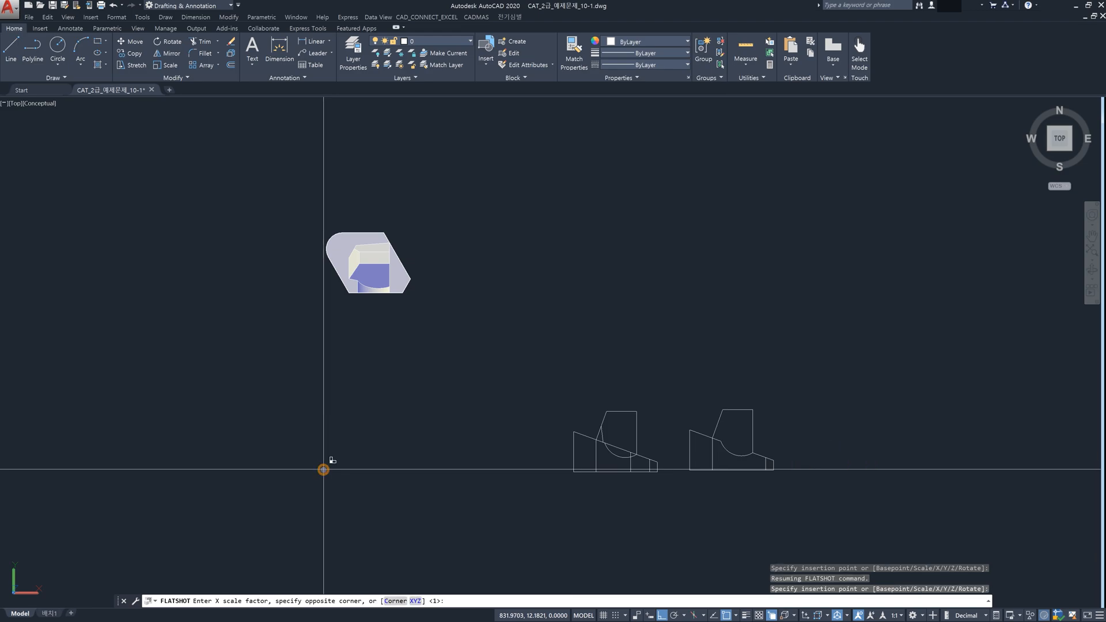
key(Return)
key(Return)
key(Return)
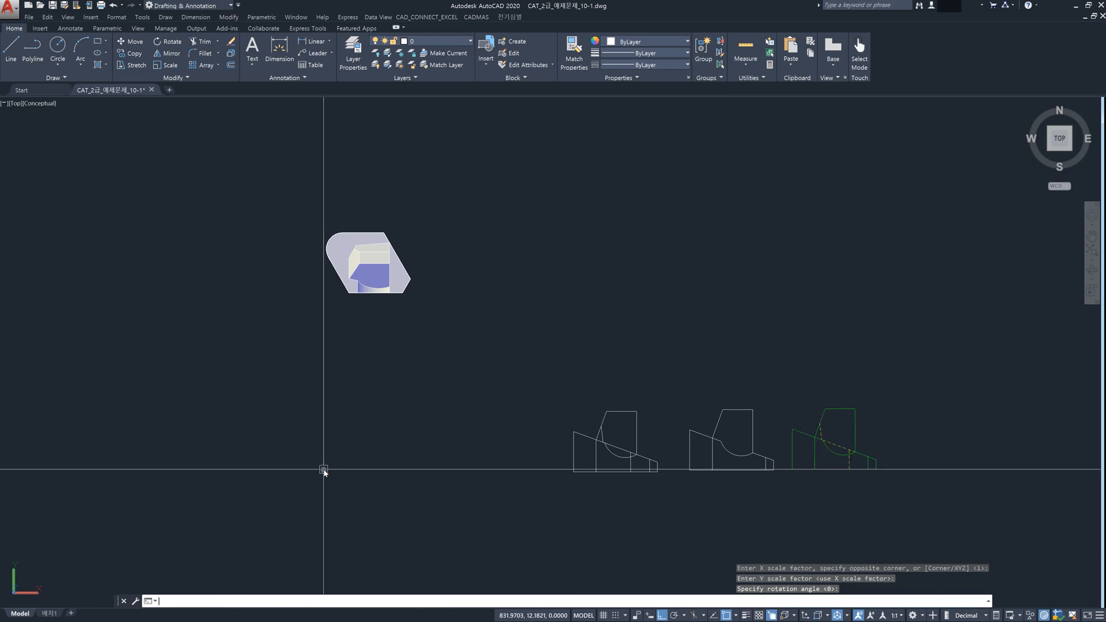
key(Escape)
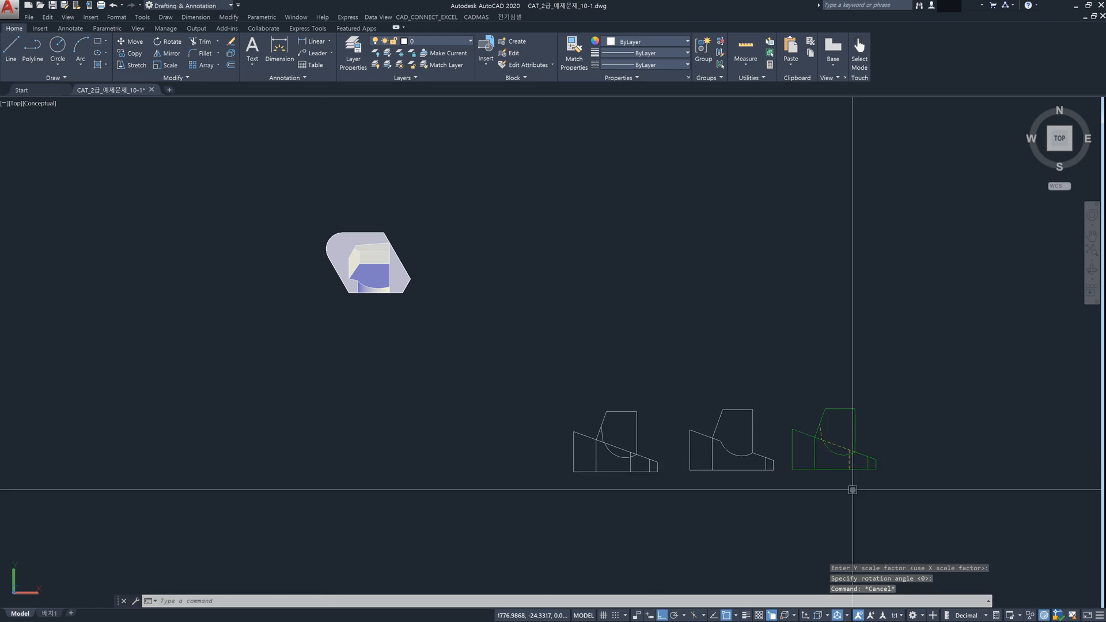
- Select the green flatshot block with the dashed hidden lines
scroll(854, 487, up, 3)
middle_drag(863, 481, 790, 503)
middle_drag(846, 449, 846, 471)
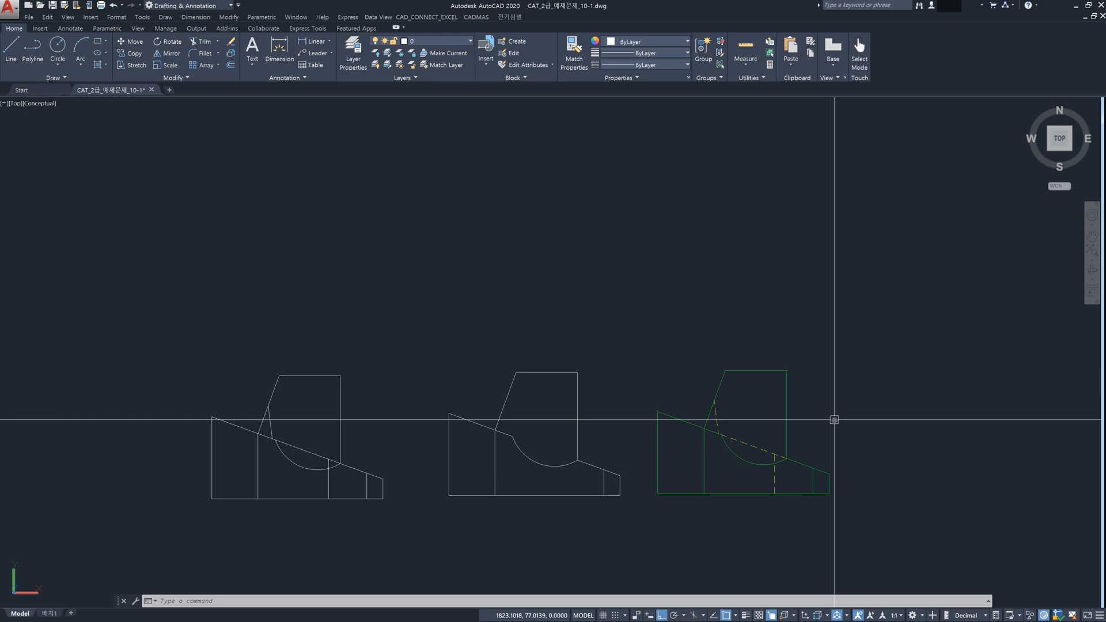
click(830, 439)
click(773, 408)
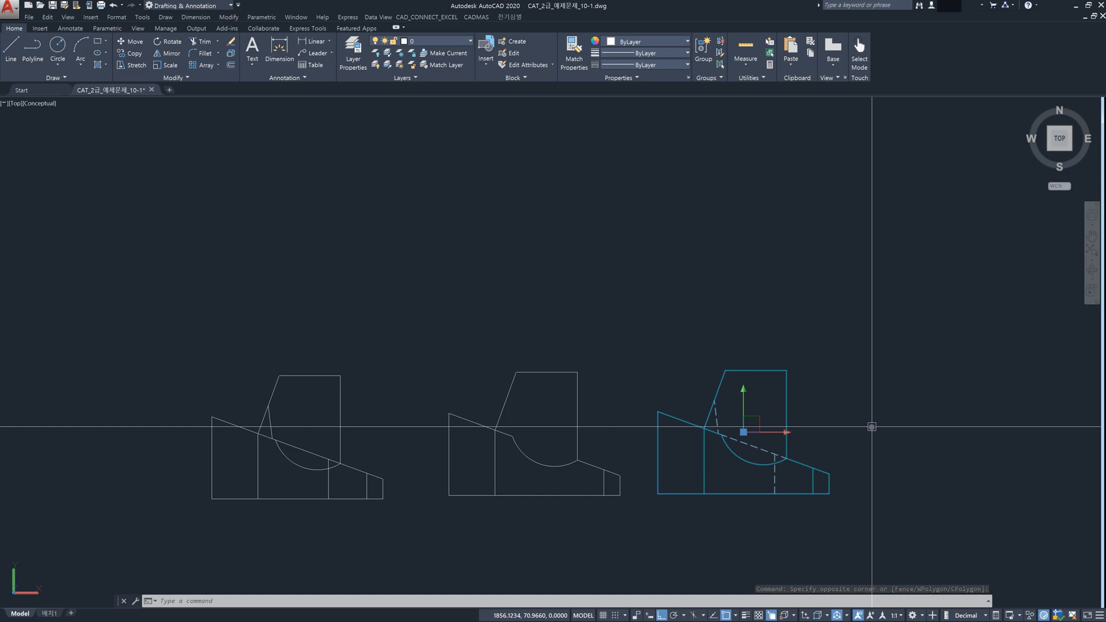
- Explode the green flatshot block with the dashed hidden lines into separate objects
key(Escape)
key(Escape)
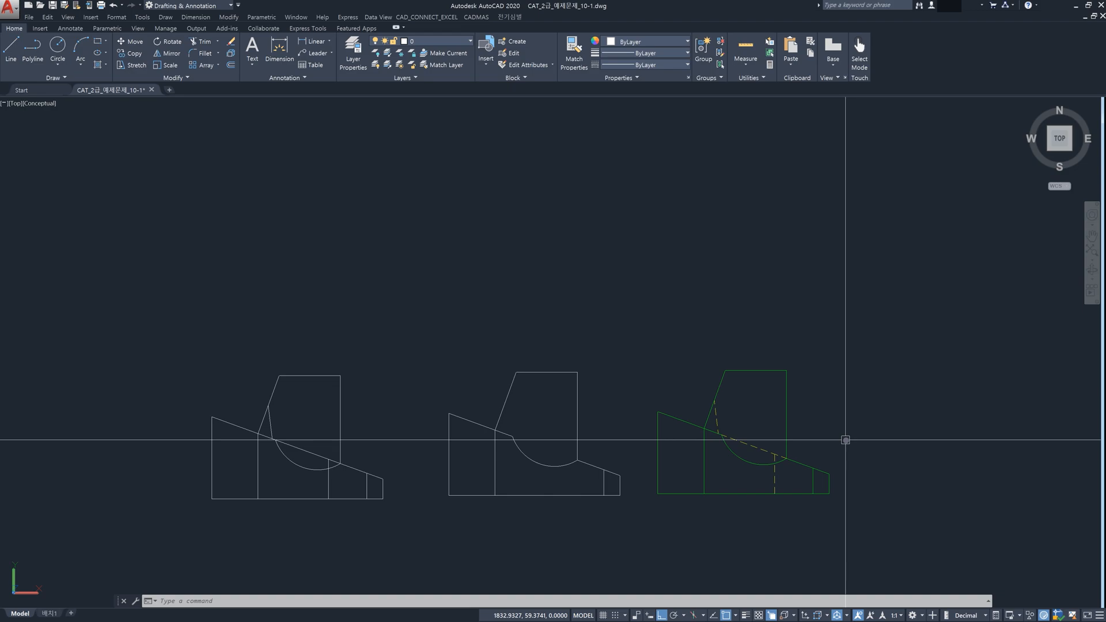
text(x)
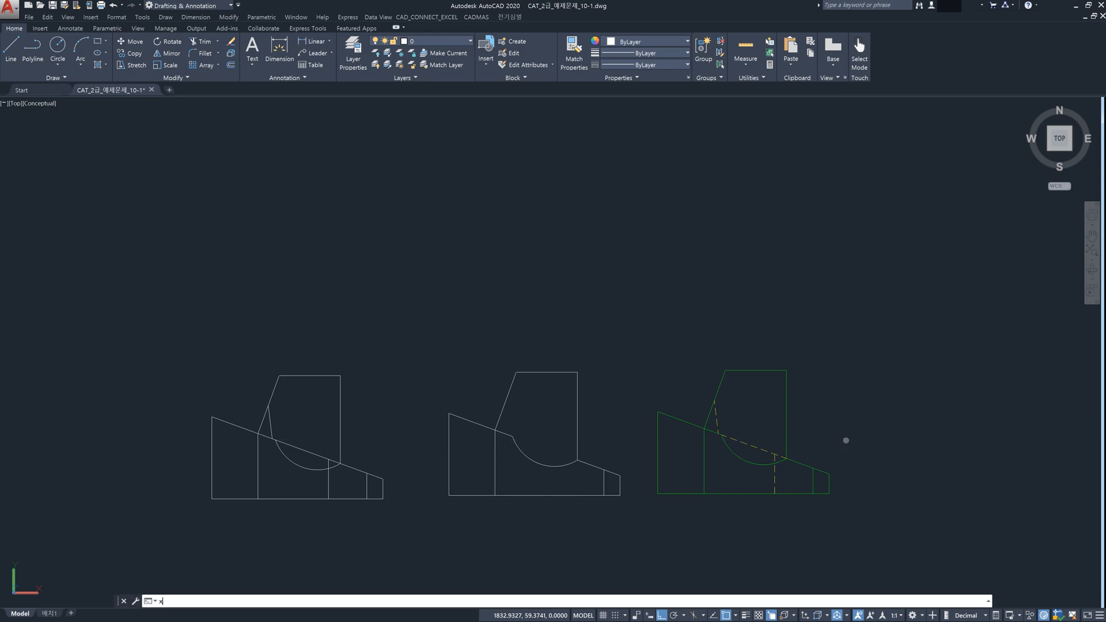
key(Return)
click(809, 440)
click(753, 422)
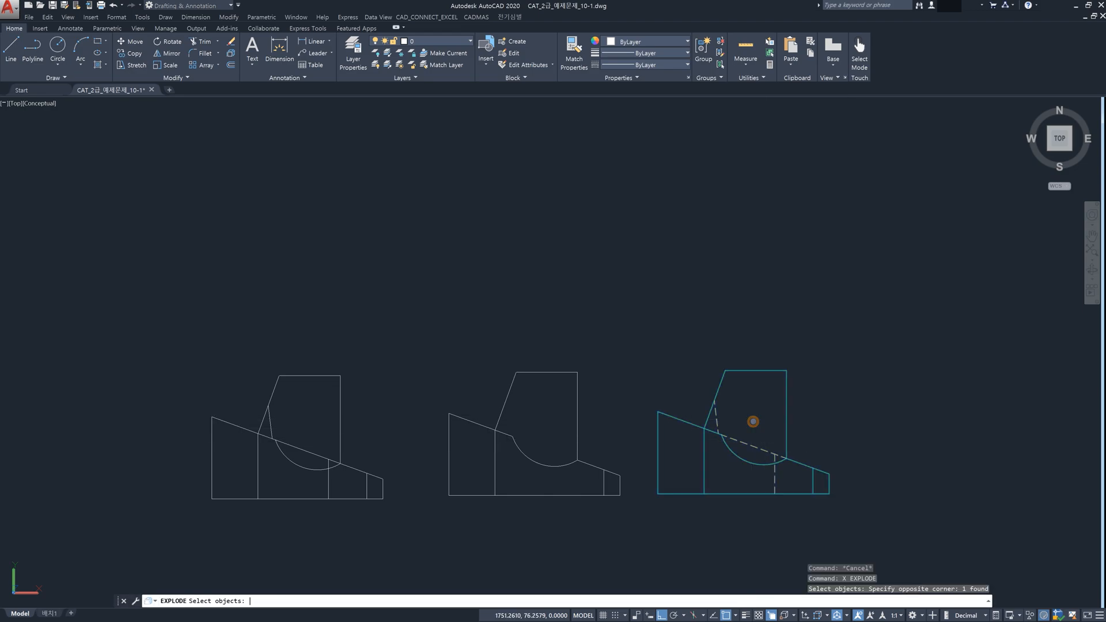
key(Return)
- Check that the exploded green projection's lines can be selected individually, and clear the selection
click(786, 413)
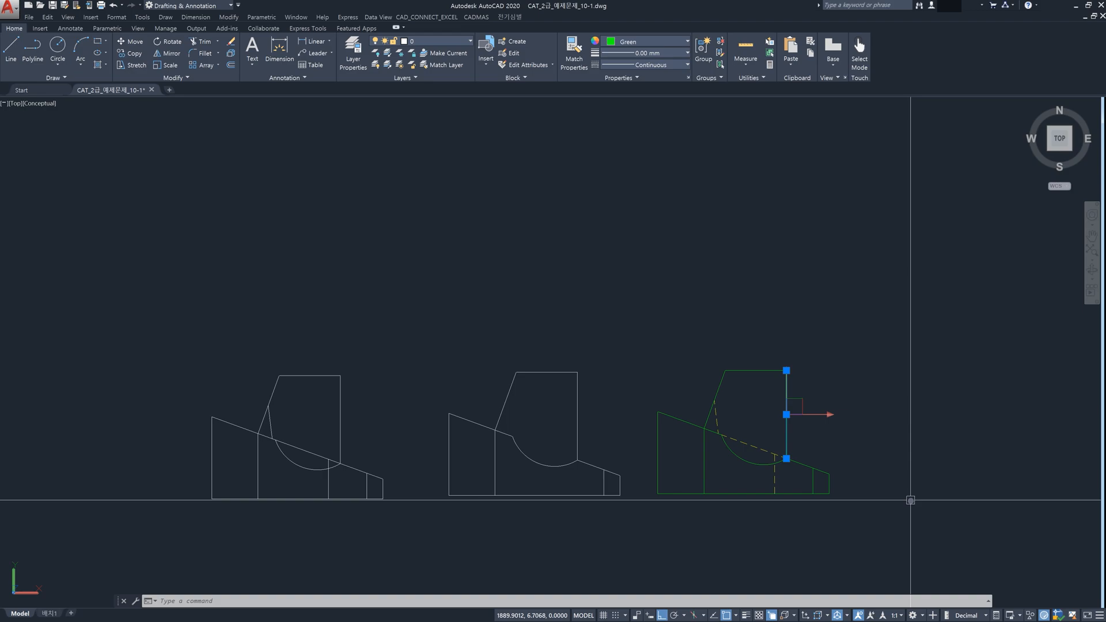
key(Escape)
key(Escape)
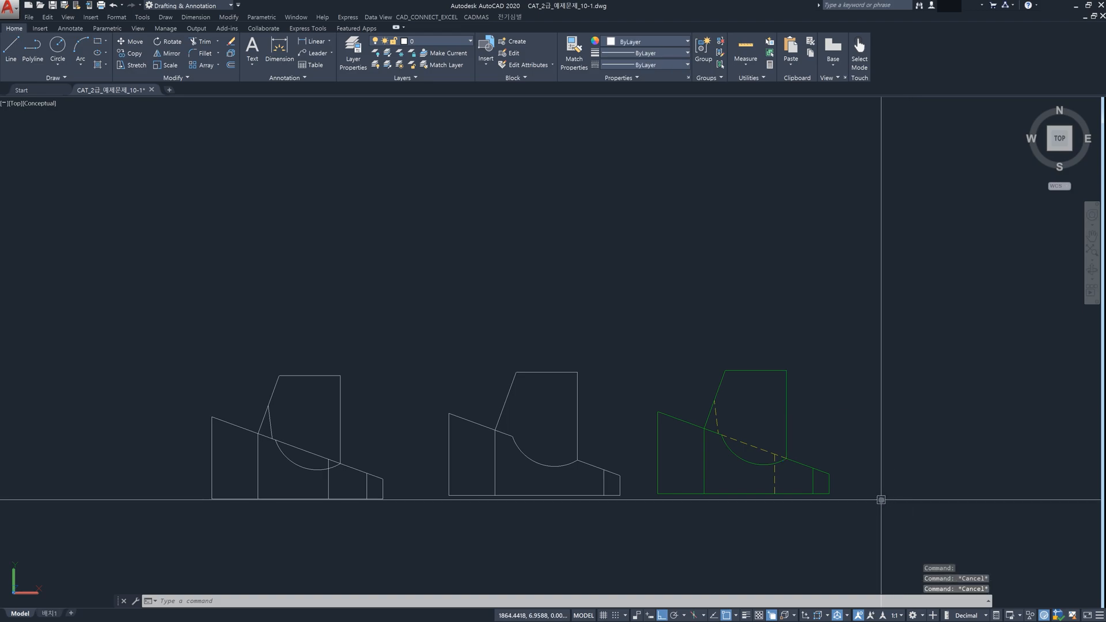
click(881, 511)
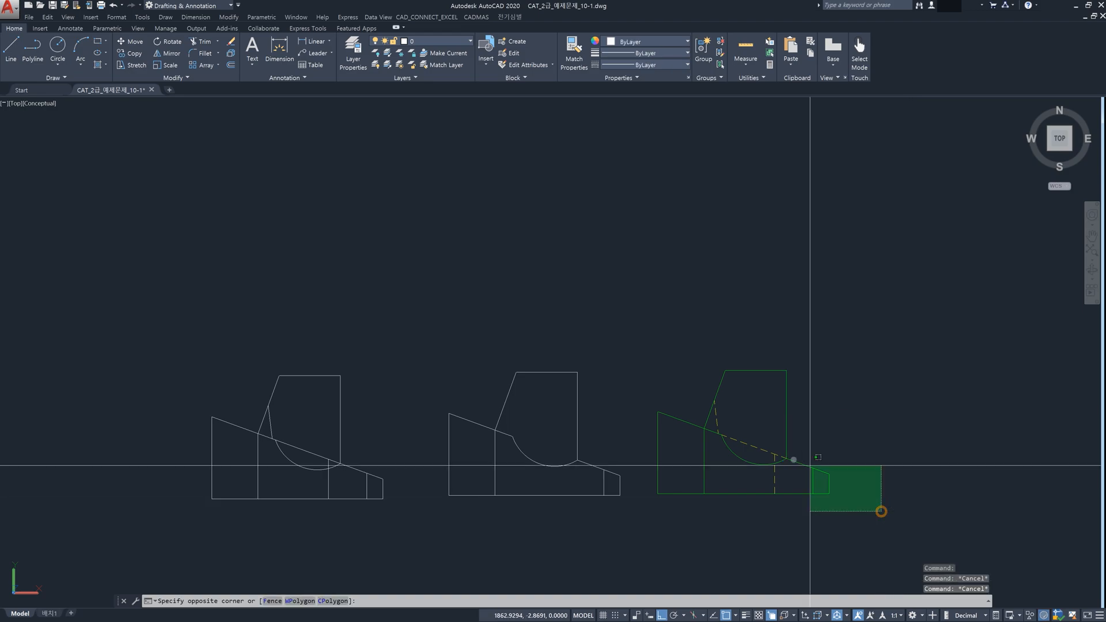
click(646, 341)
key(Escape)
key(Escape)
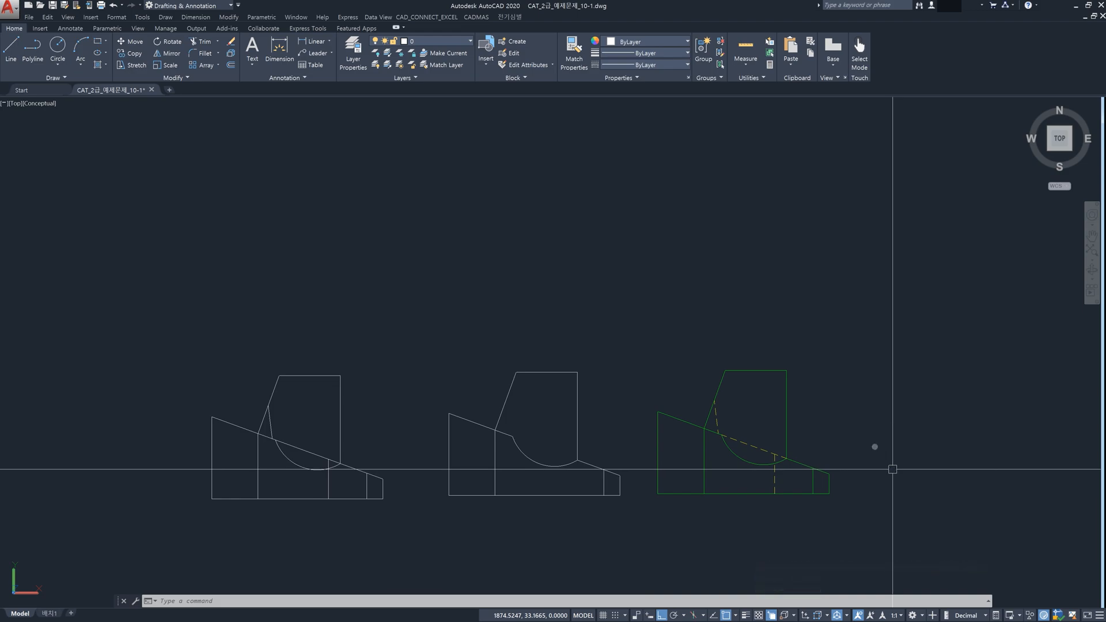
- Start a Flatshot from the front view with cyan foreground lines and the ByLayer linetype
click(1060, 156)
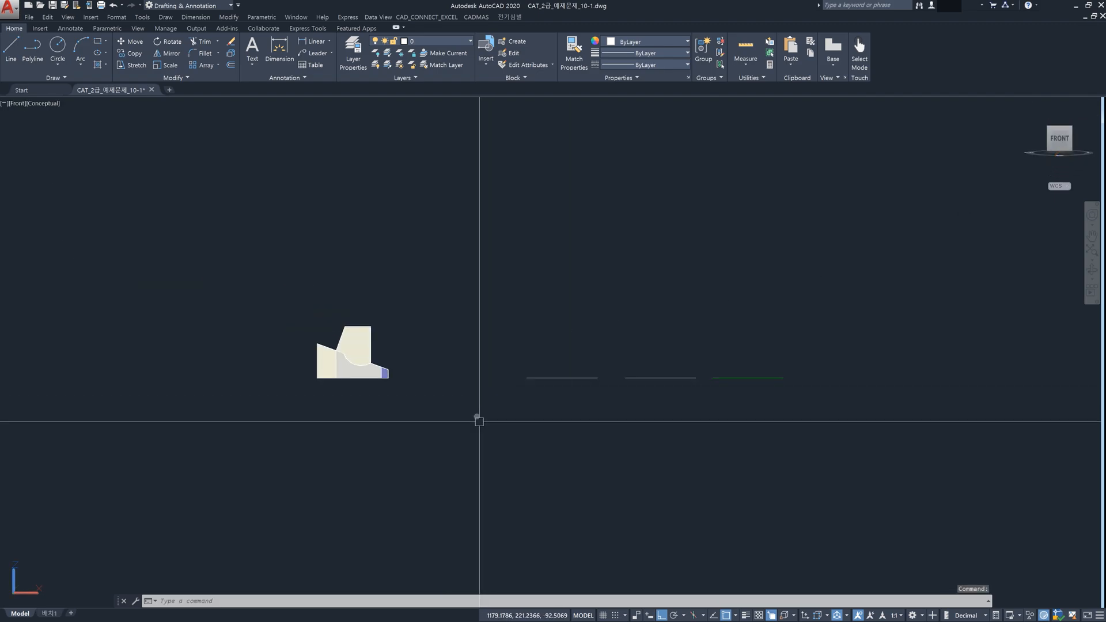
key(Escape)
key(Escape)
text(fshot)
key(Return)
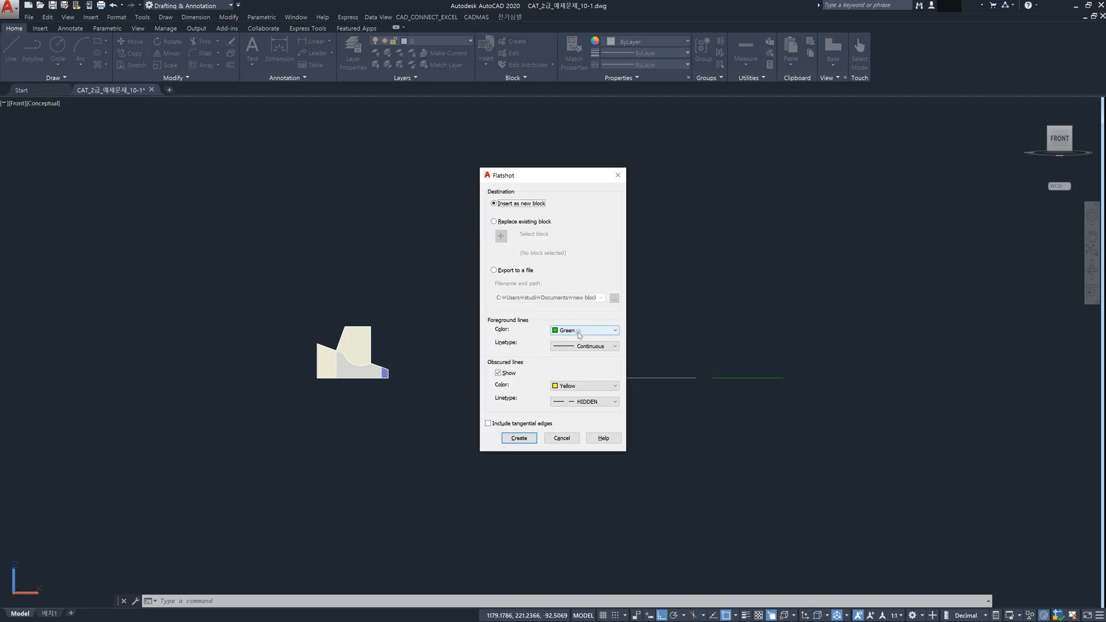
click(582, 333)
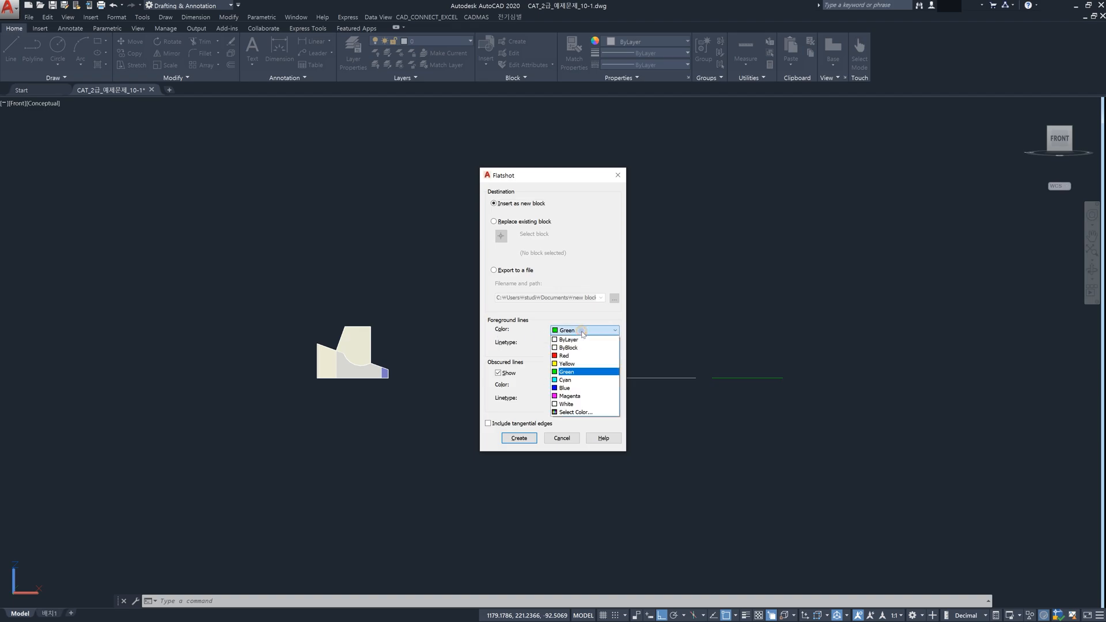
click(583, 381)
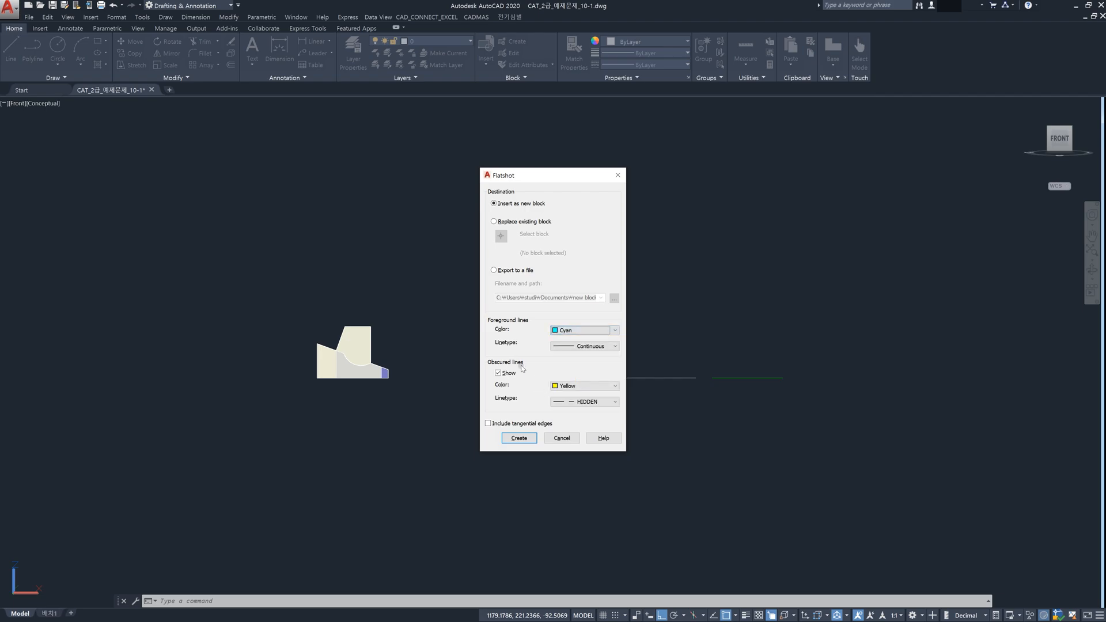
click(590, 347)
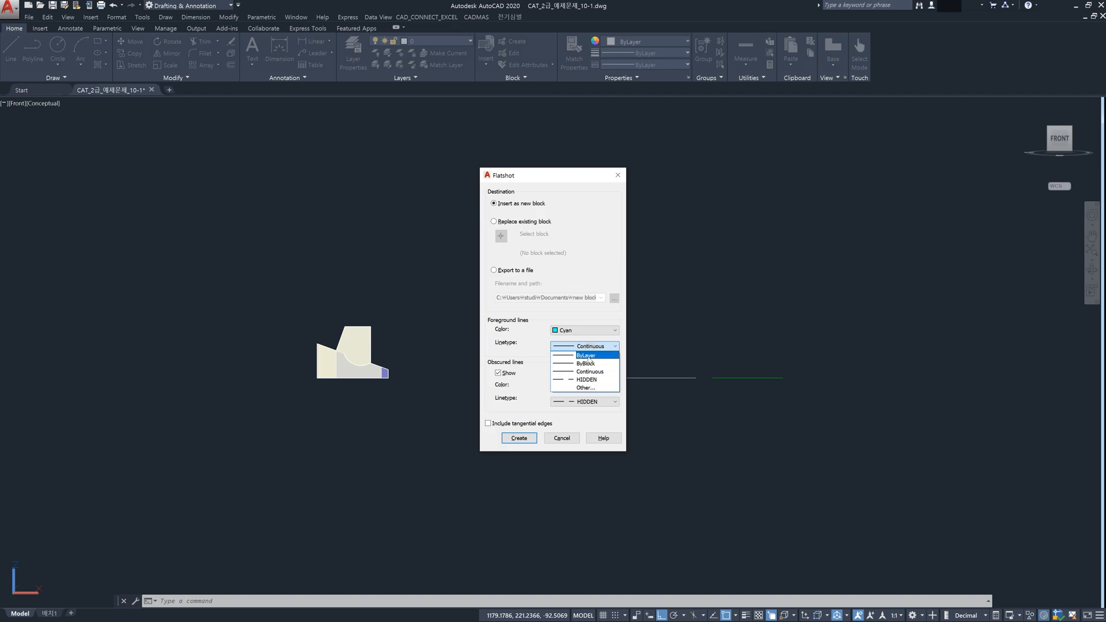
click(584, 358)
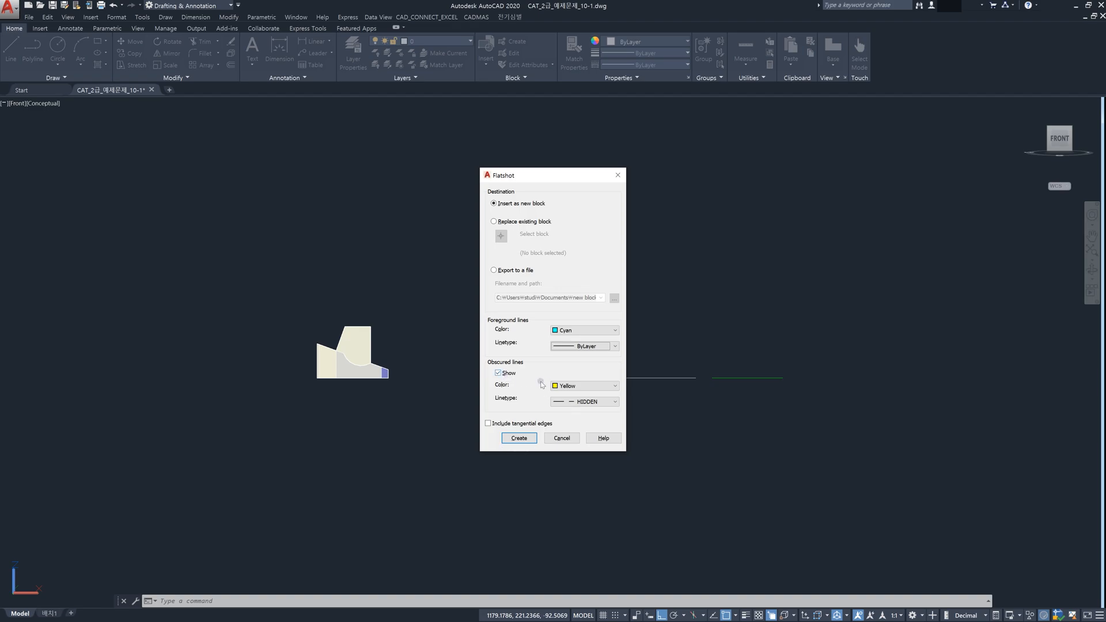
- Set the flatshot's obscured lines to magenta with the ByLayer linetype and create the block
click(606, 387)
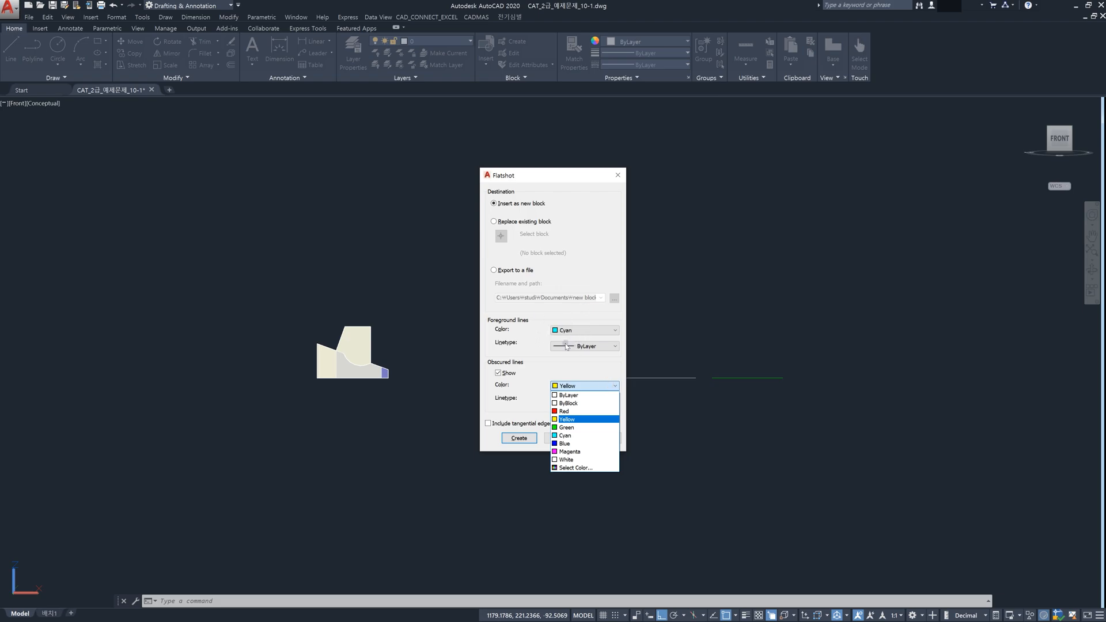
click(571, 452)
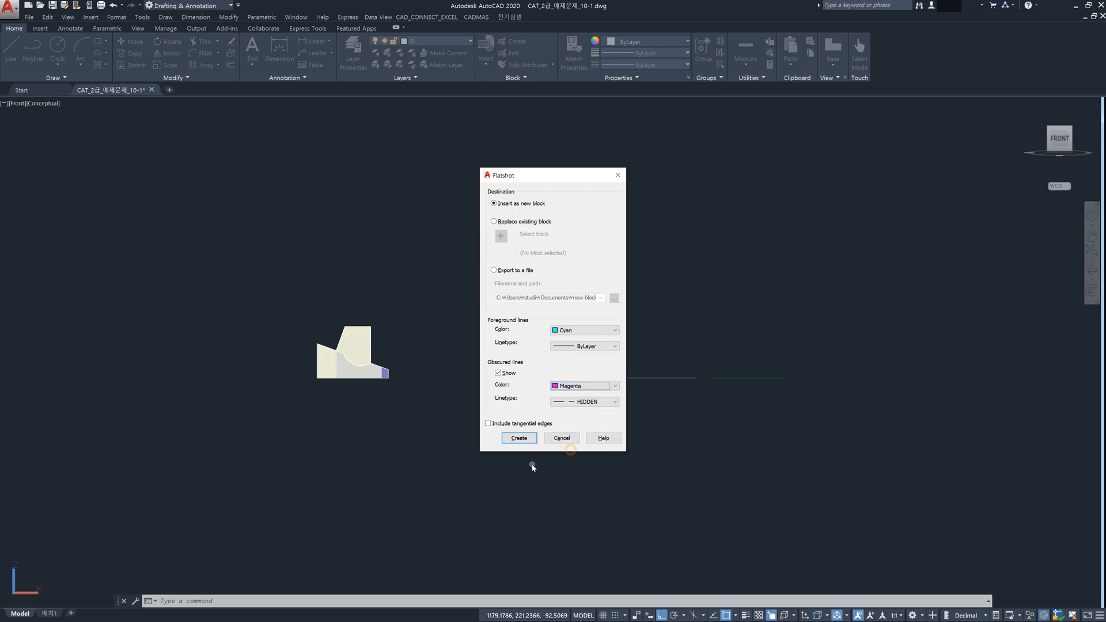
click(603, 403)
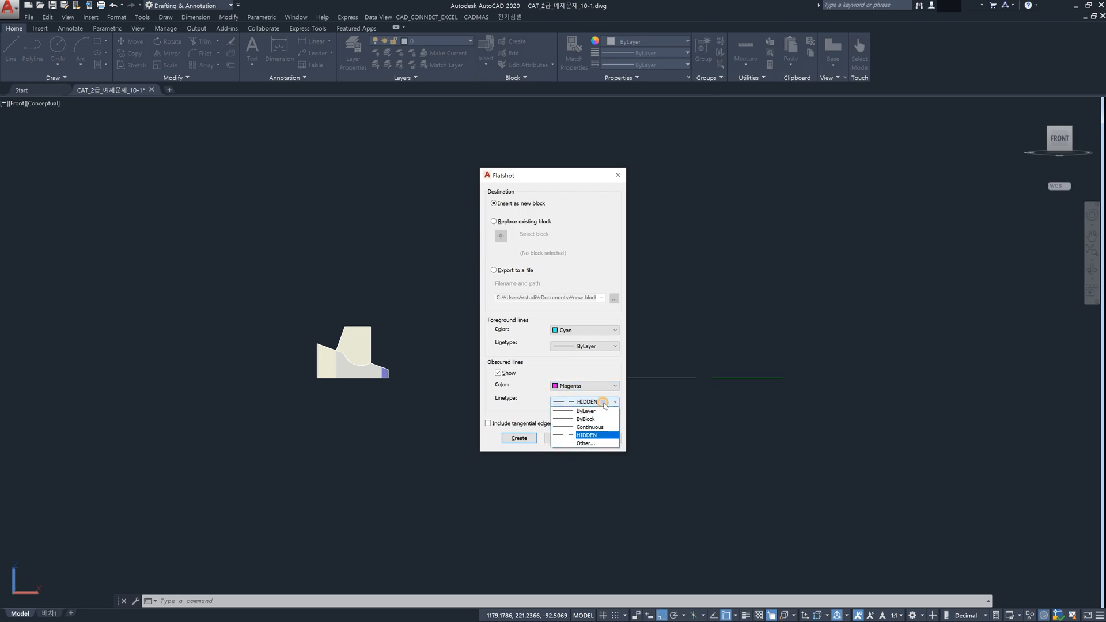
click(603, 414)
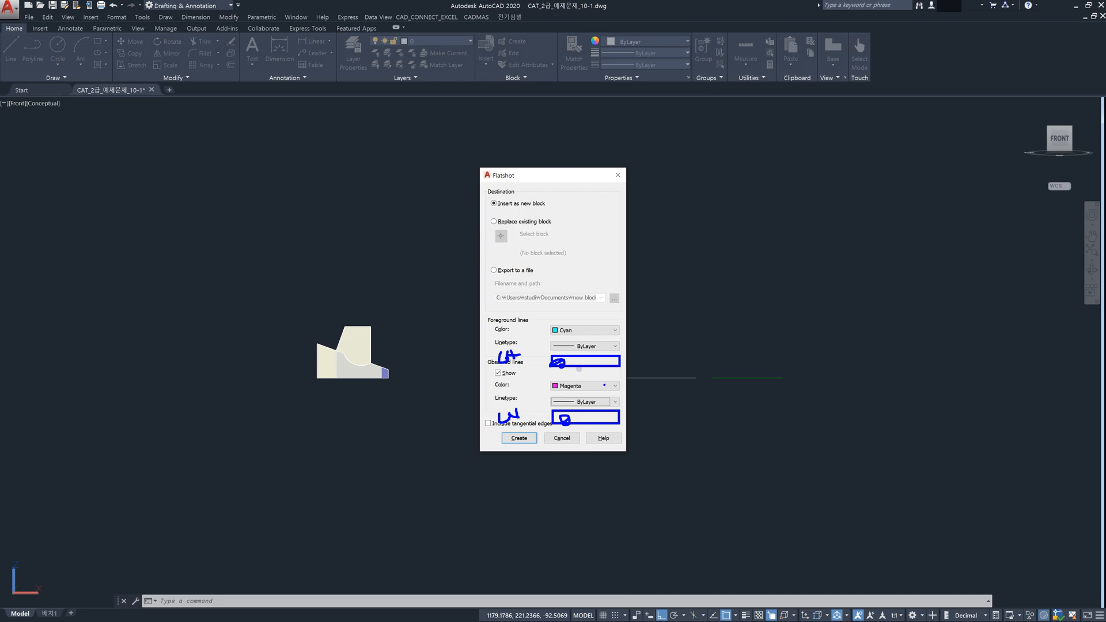
drag(604, 385, 636, 372)
key(Escape)
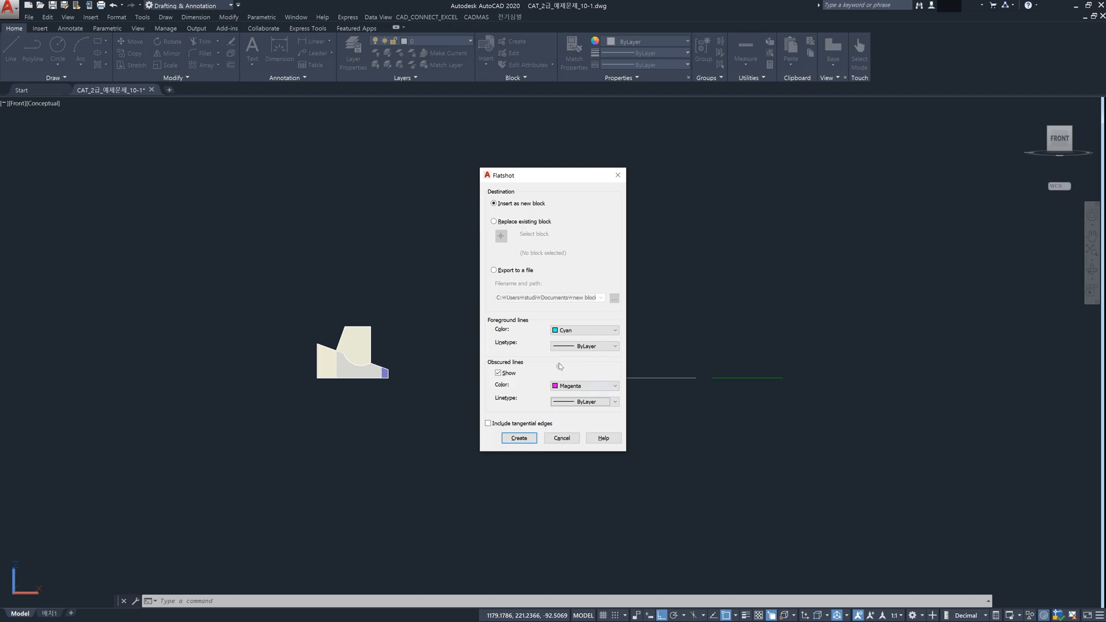
click(520, 439)
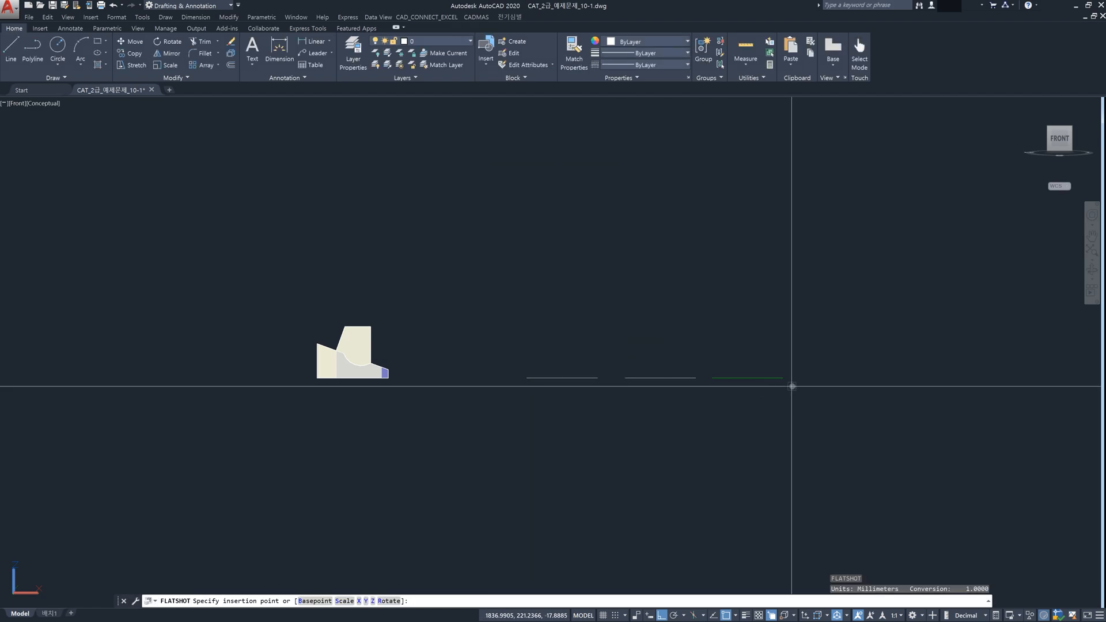
- Place the cyan flatshot block in the top view beside the green projection, with scale 1 and rotation 0
middle_drag(788, 388, 658, 442)
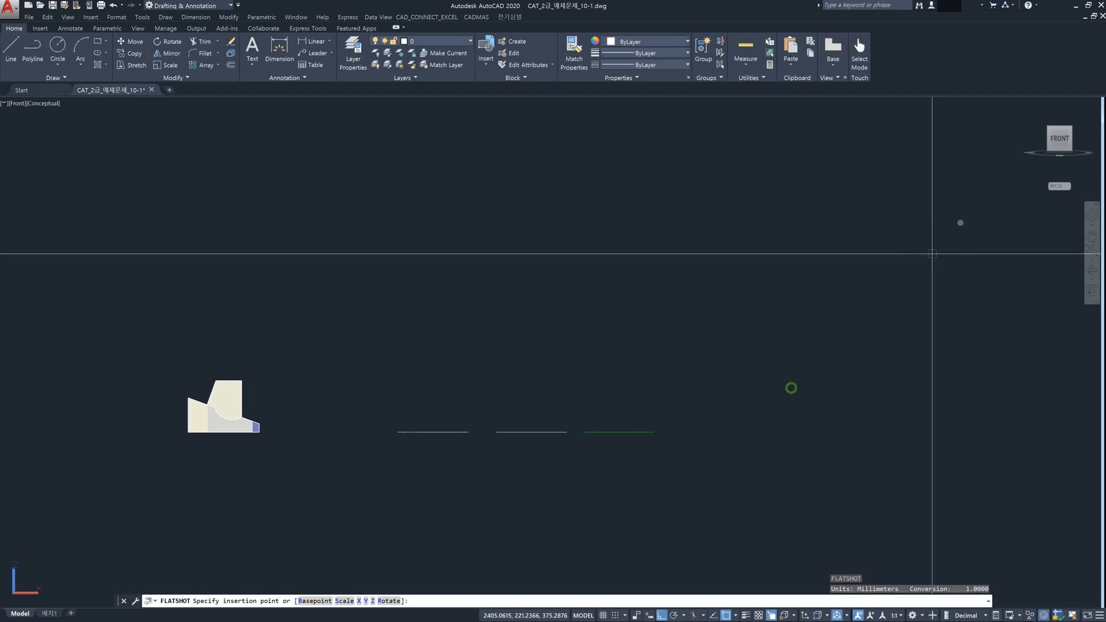
click(1059, 123)
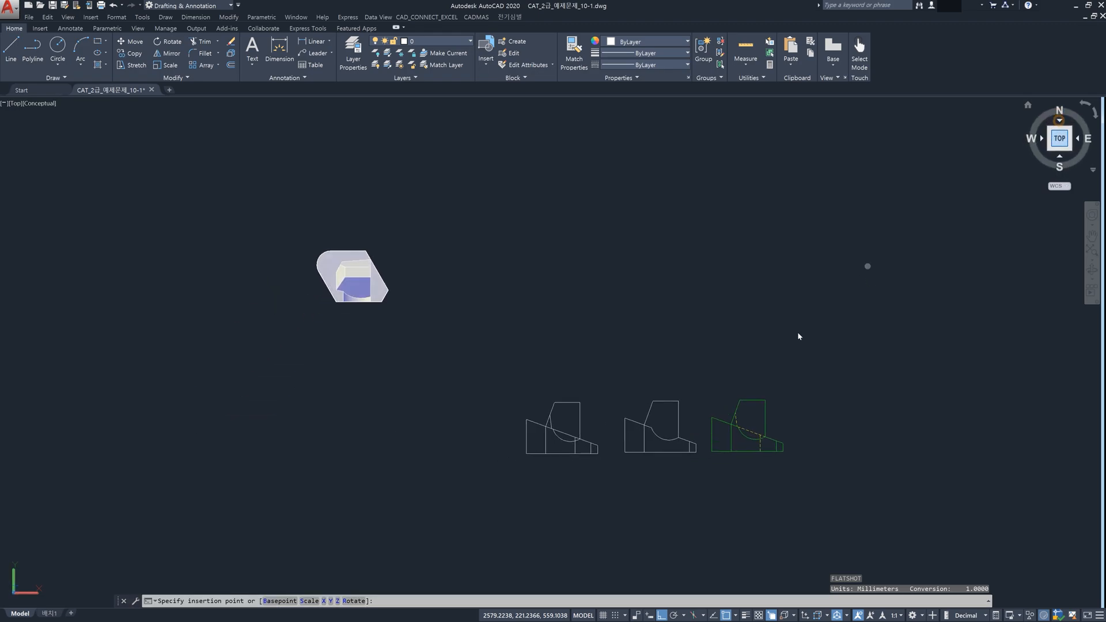
click(405, 452)
key(Return)
key(Return)
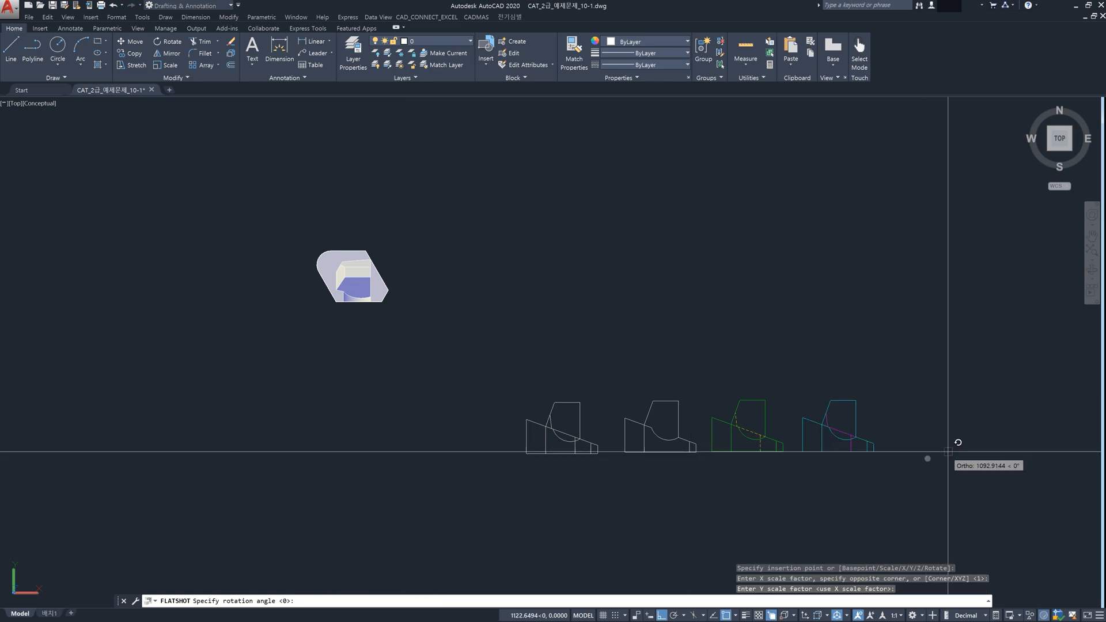
scroll(902, 469, up, 2)
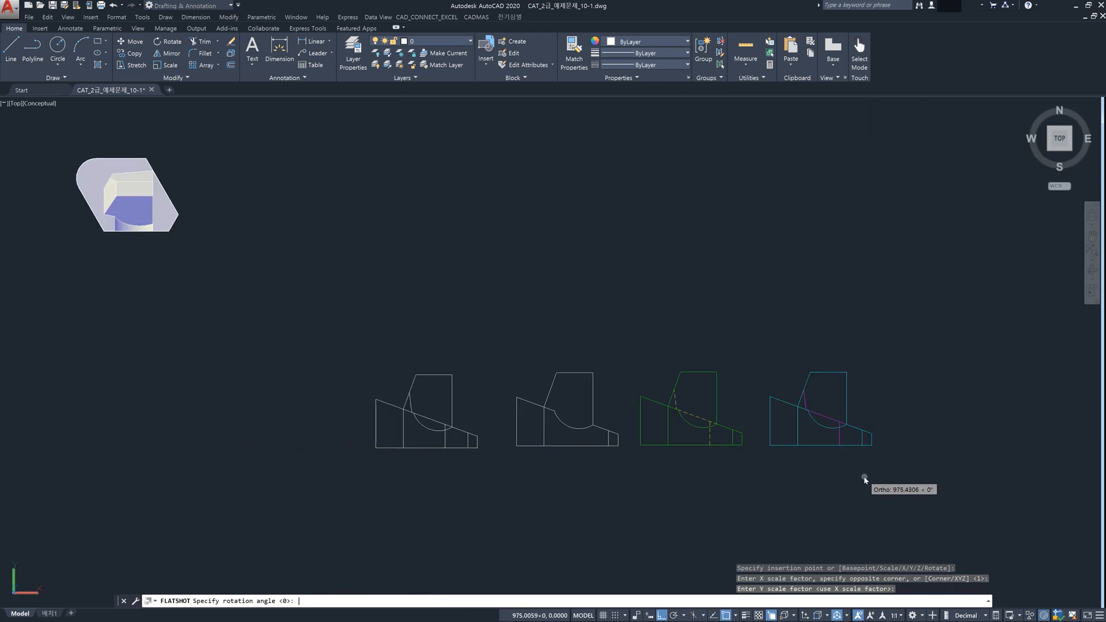
key(Escape)
- Compare the cyan and green projections, and inspect the colour, lineweight and linetype of the green one's top and vertical edges
scroll(865, 442, up, 2)
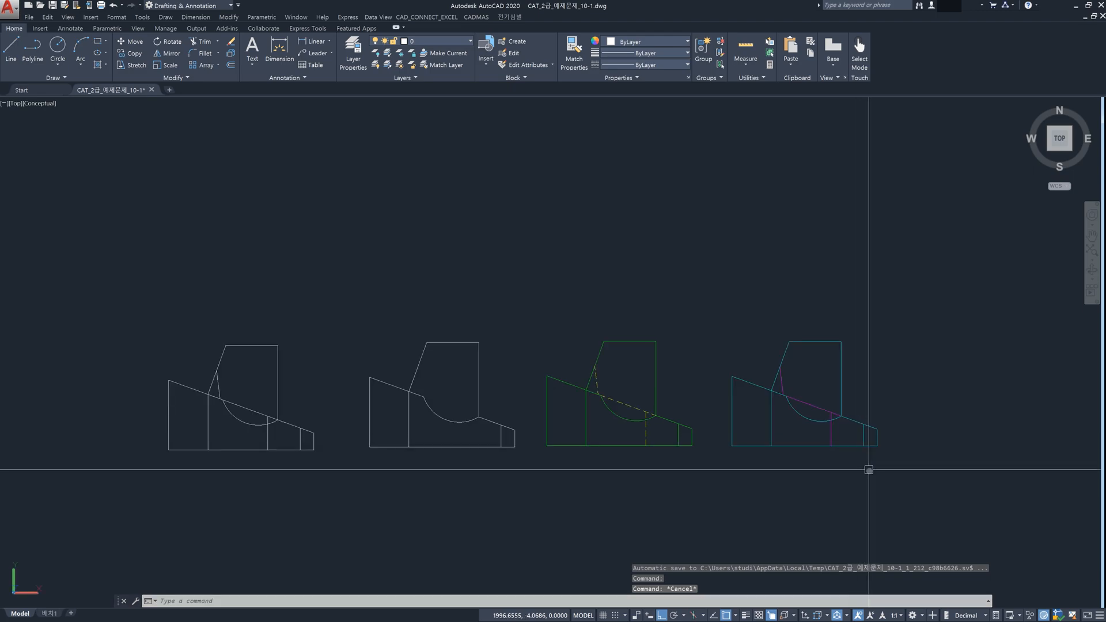
scroll(810, 425, up, 4)
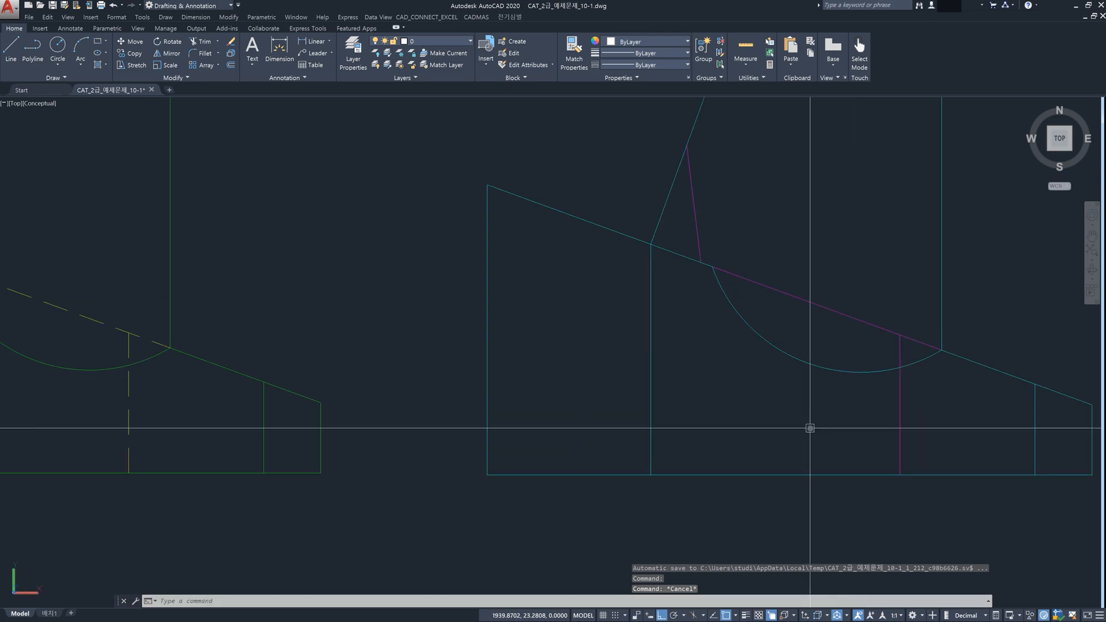
scroll(810, 425, down, 3)
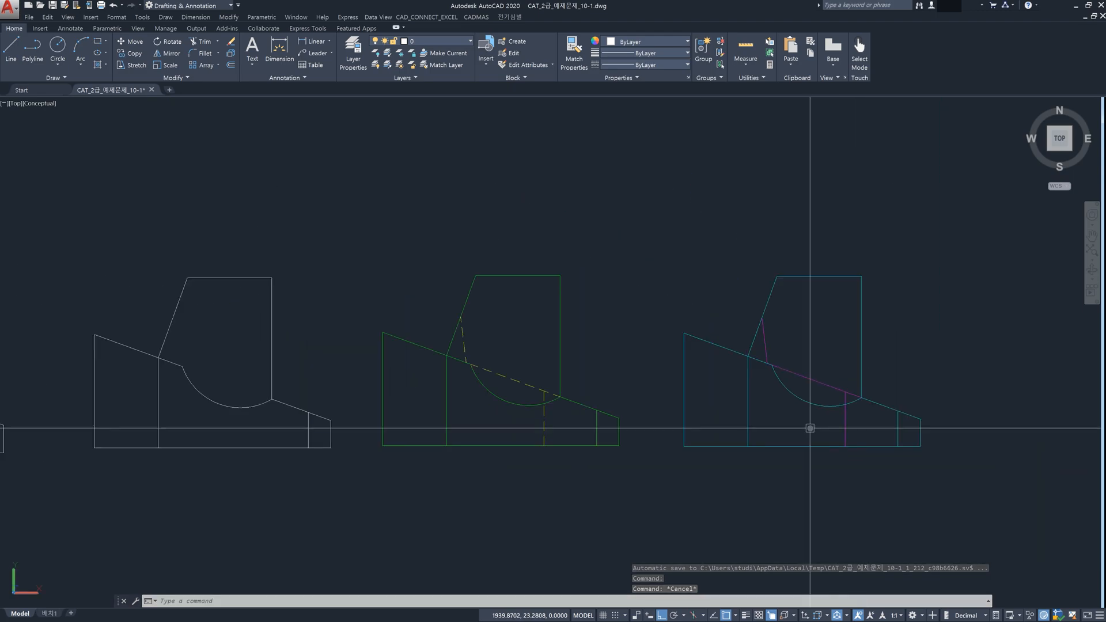
click(600, 461)
click(442, 330)
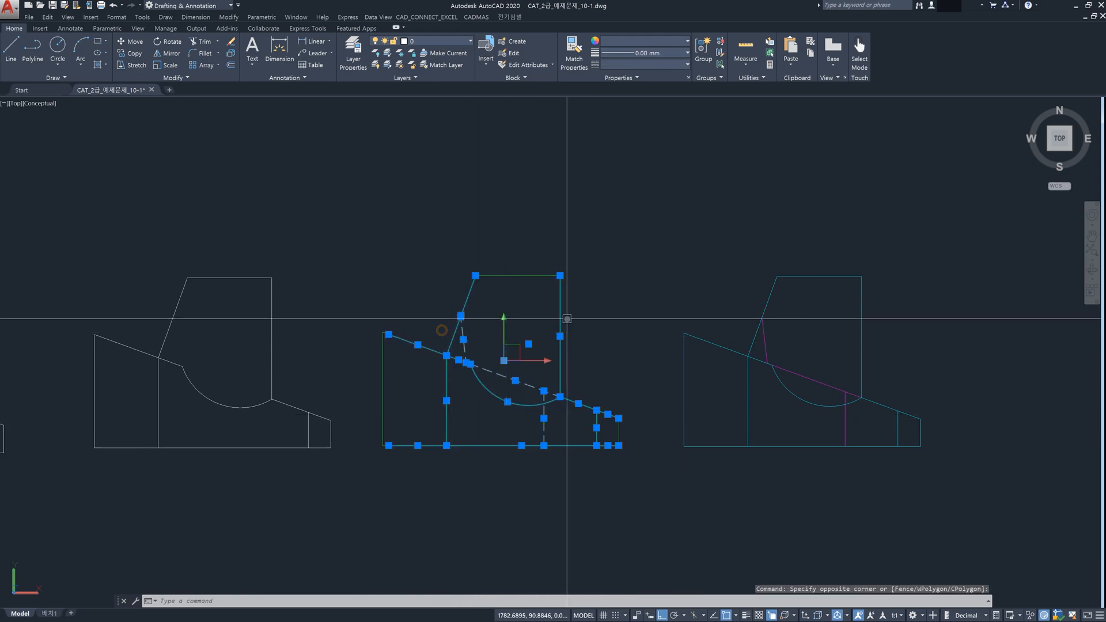
key(Escape)
click(582, 303)
click(543, 265)
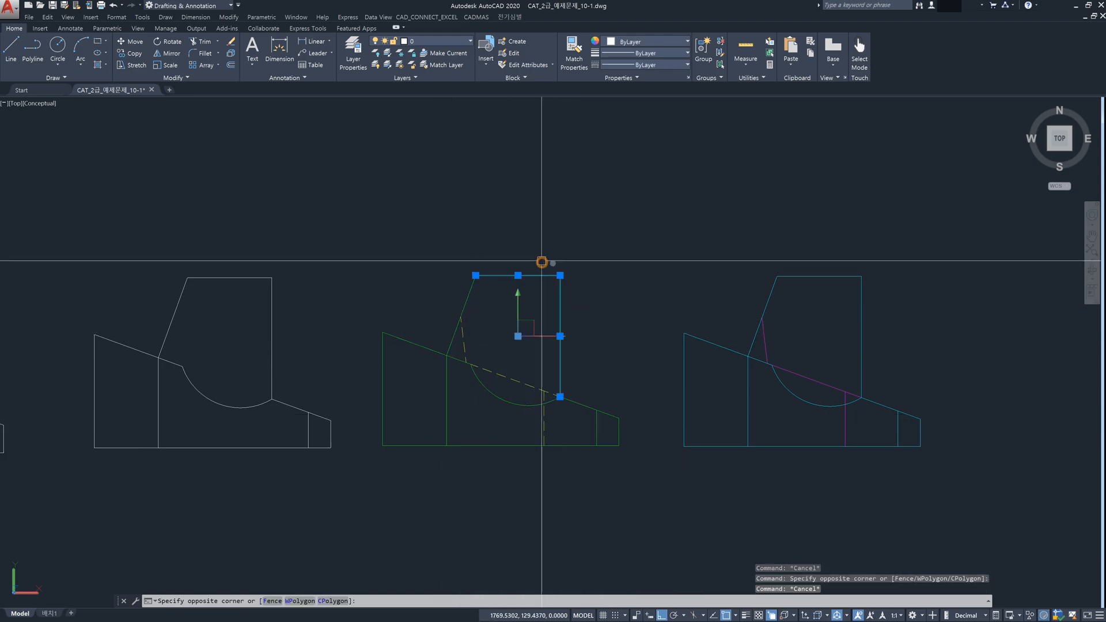
click(599, 297)
click(548, 263)
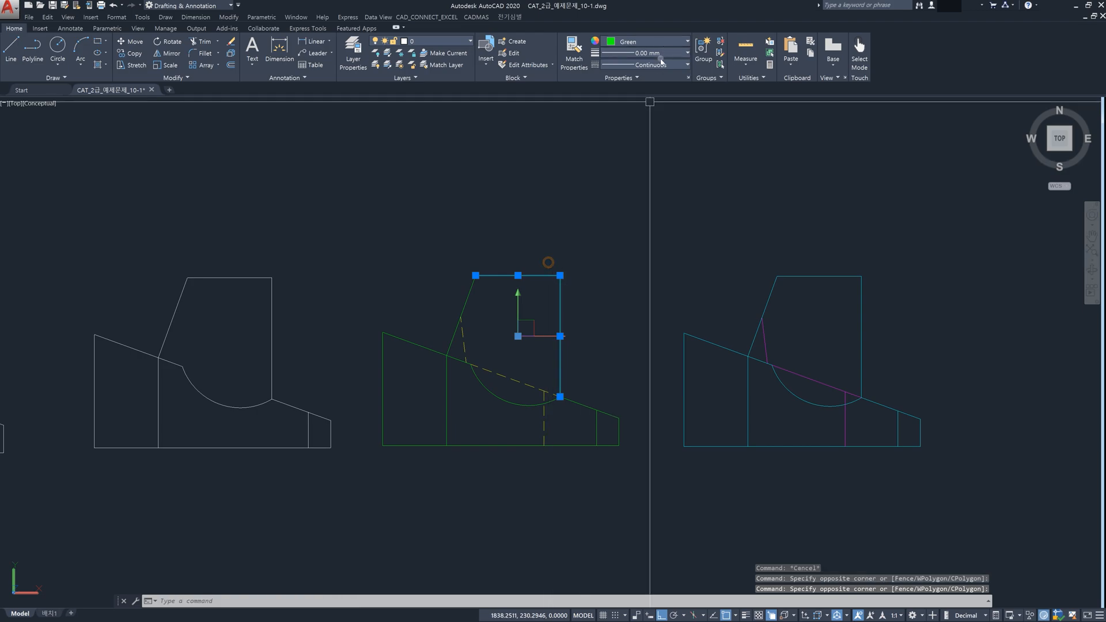
key(Escape)
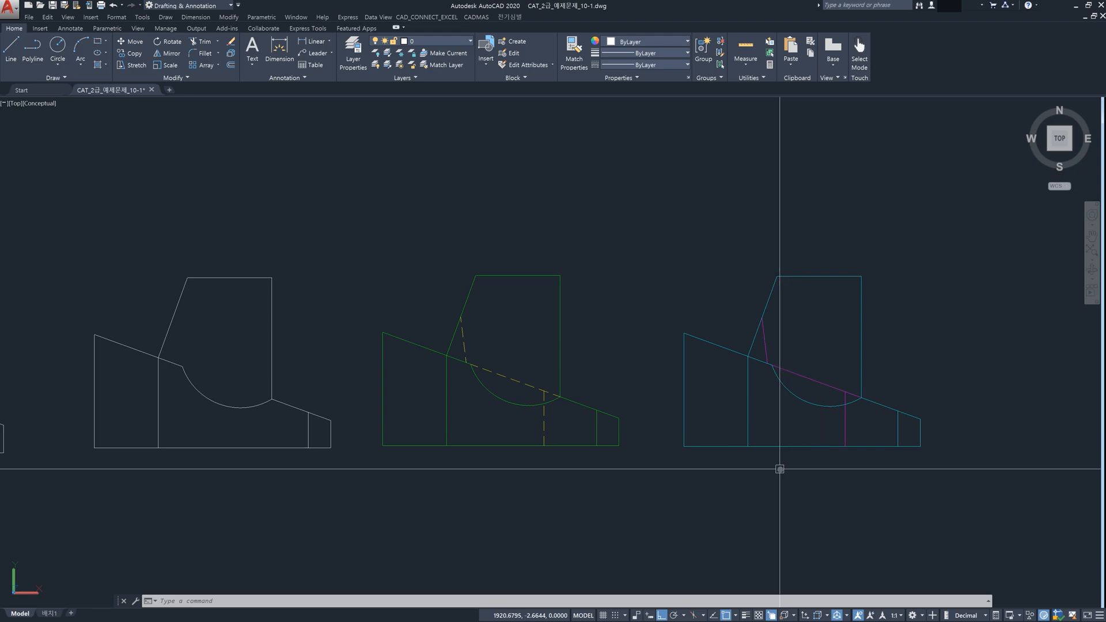
- Inspect the layer and properties of the outline lines around the green projection's low, sloped end
key(Escape)
key(Escape)
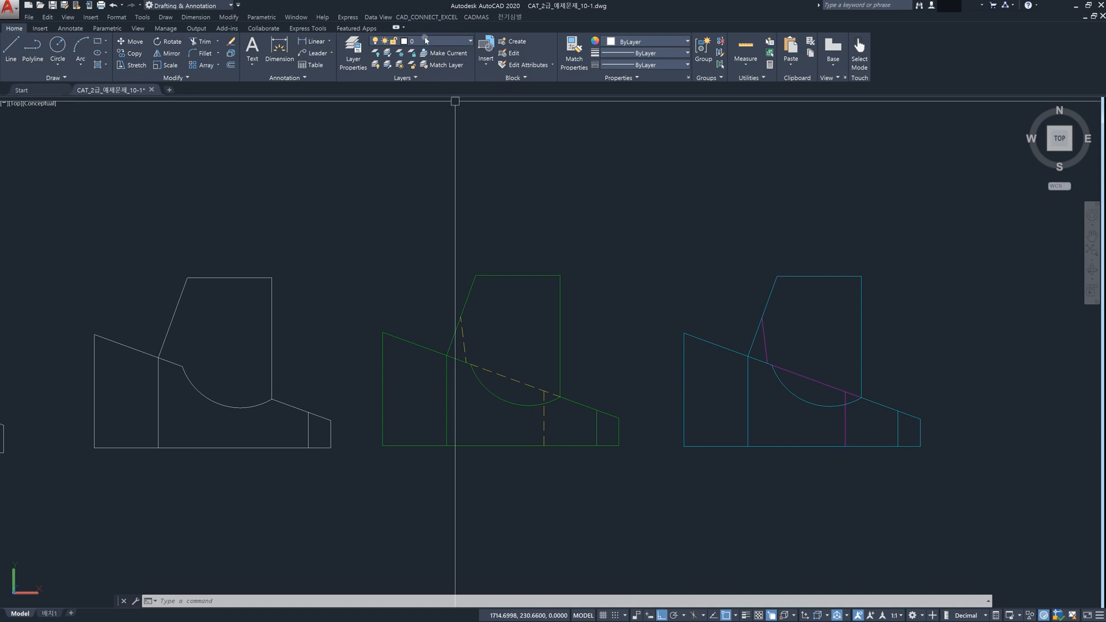
click(632, 510)
click(590, 358)
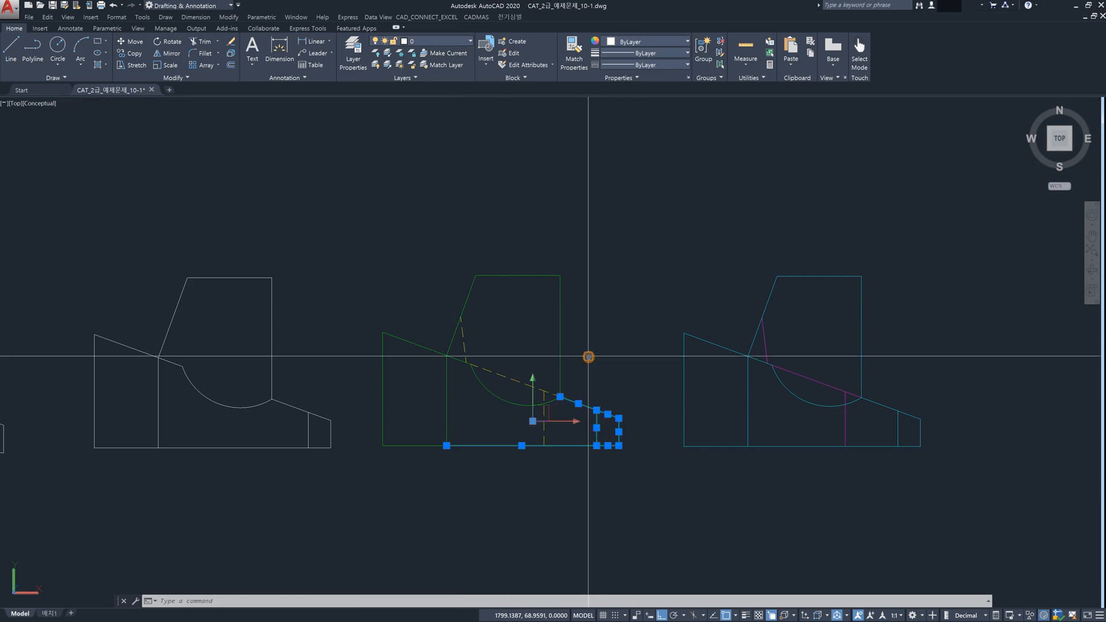
key(Escape)
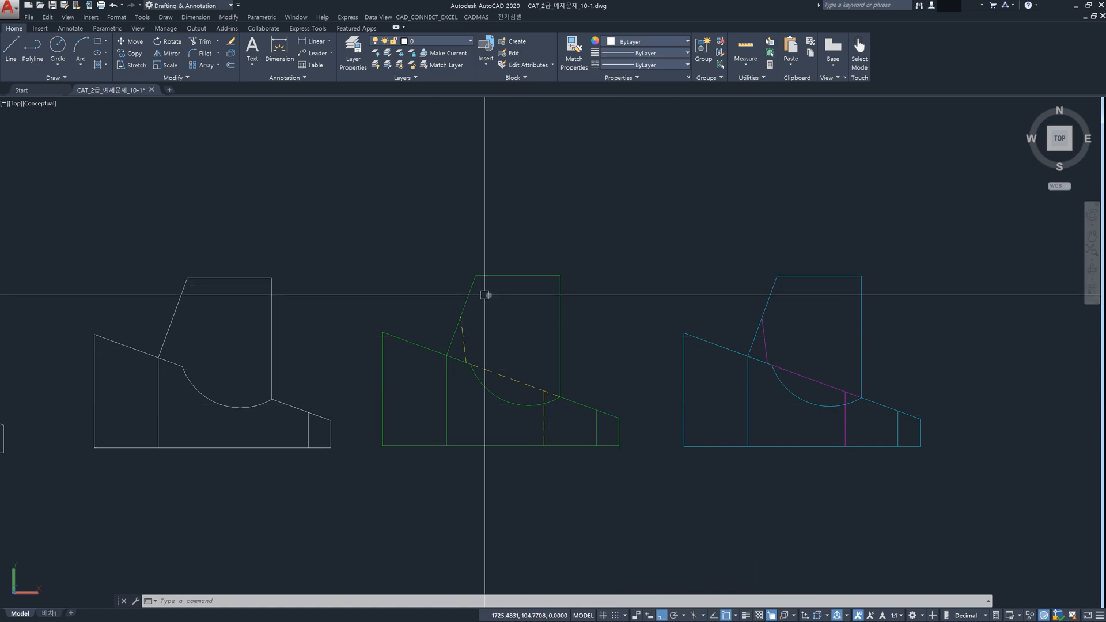
- Move all the green projection's outline lines, including the arc and the base edges, to the 외형선 layer
click(587, 308)
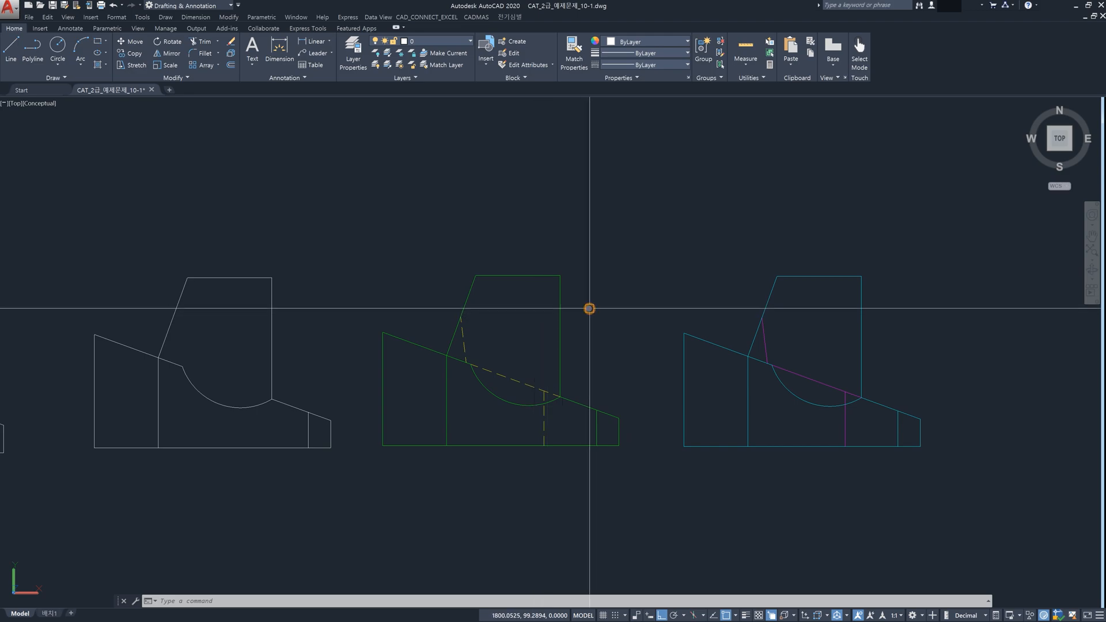
click(539, 250)
click(492, 388)
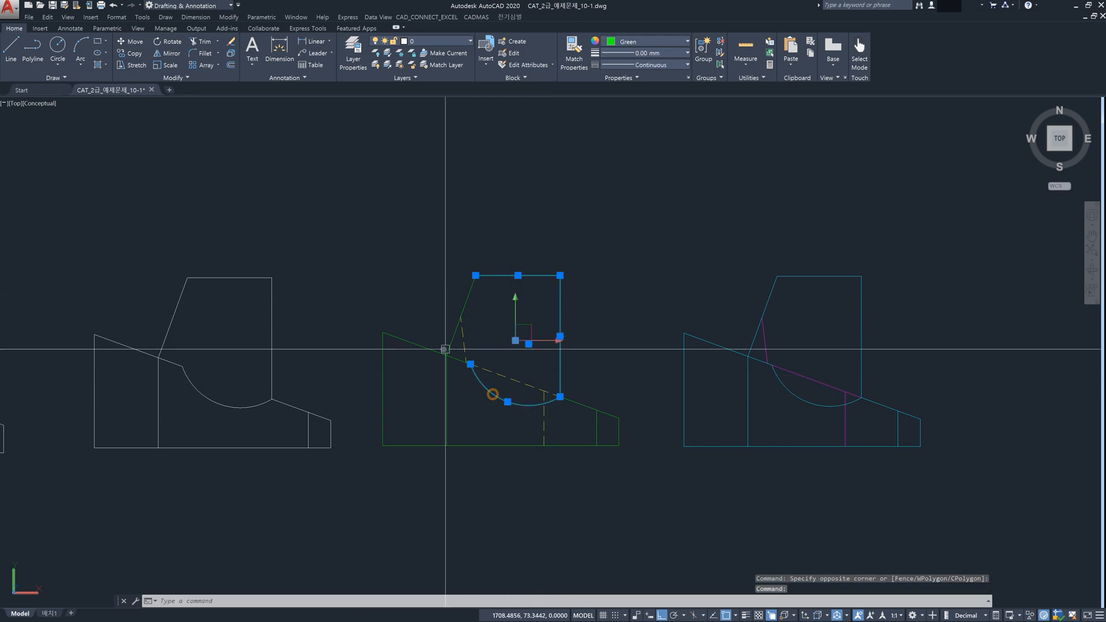
click(452, 382)
click(389, 336)
click(402, 482)
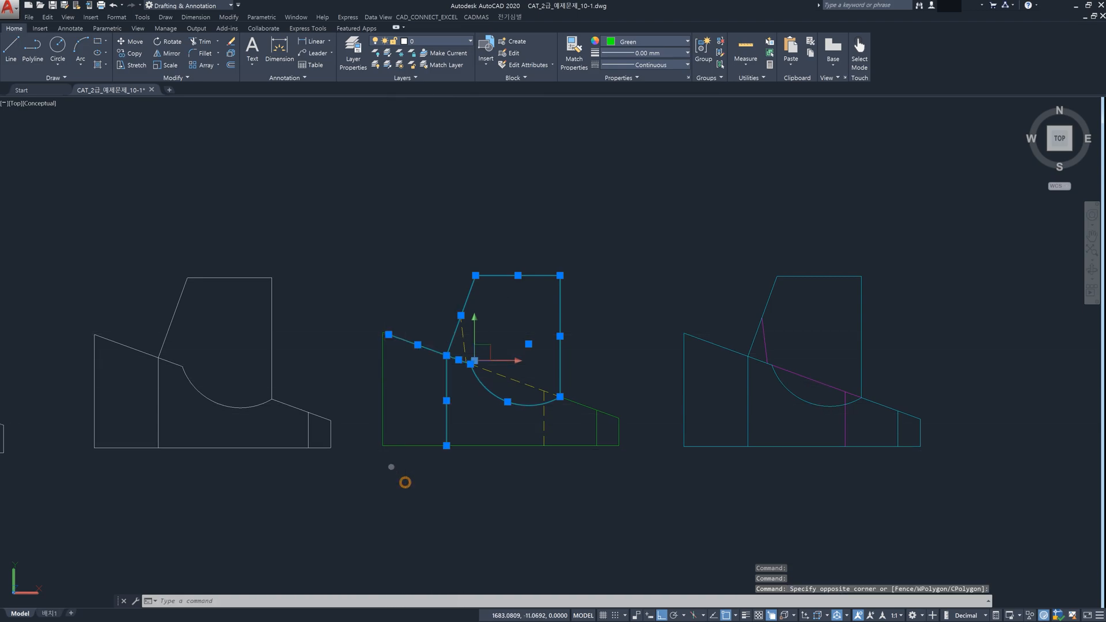
click(375, 417)
click(629, 474)
click(587, 389)
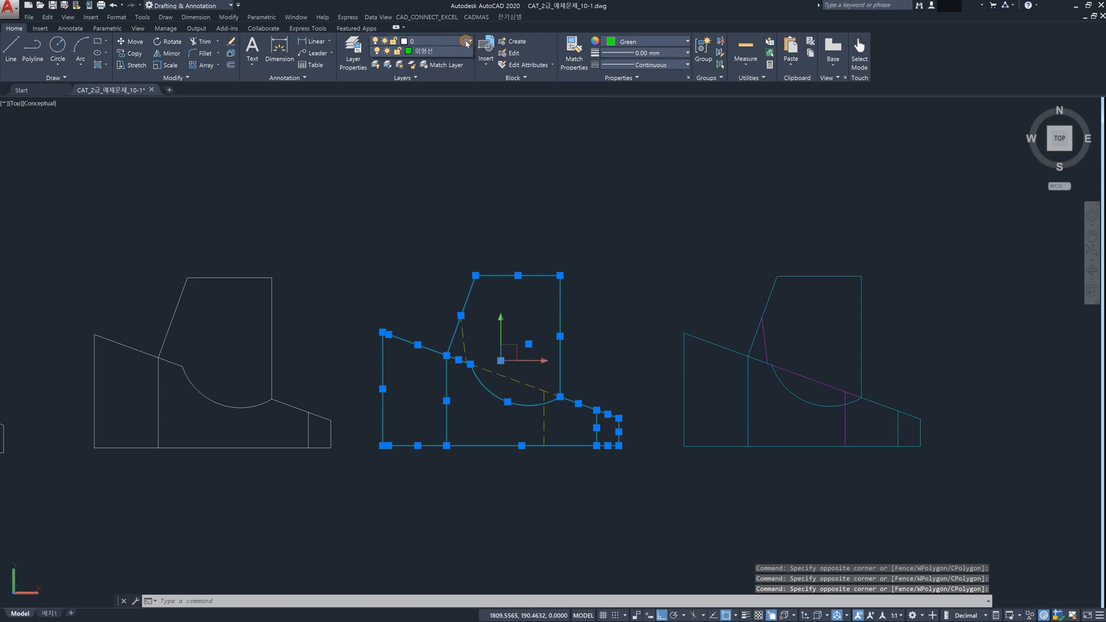
click(467, 42)
click(446, 77)
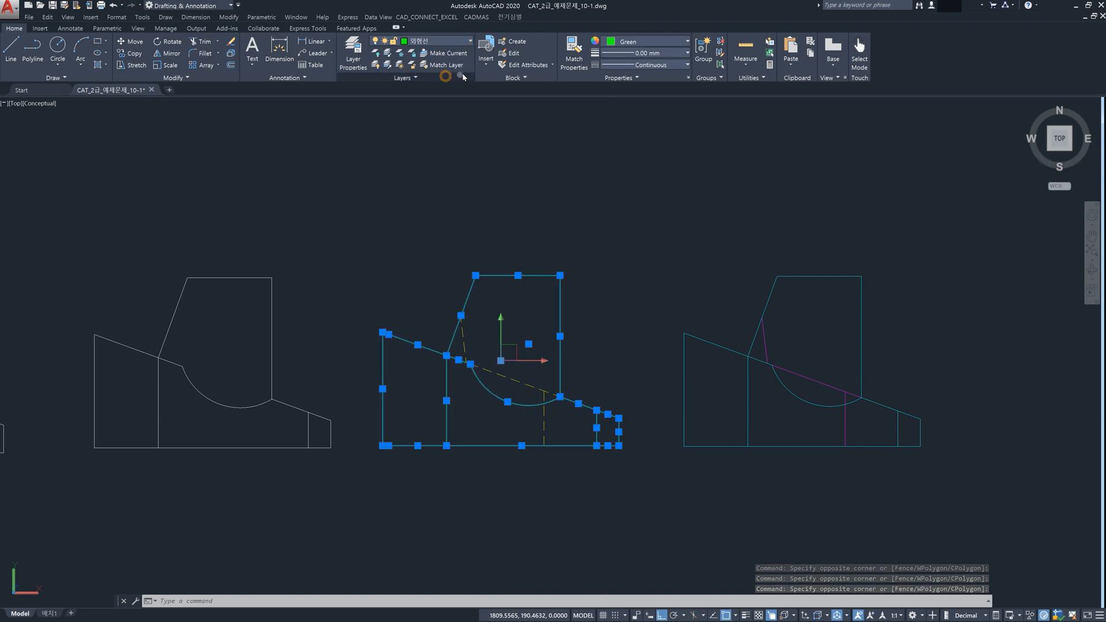
- Set the colour and linetype of the selected outline lines to ByLayer, and clear the selection
click(637, 44)
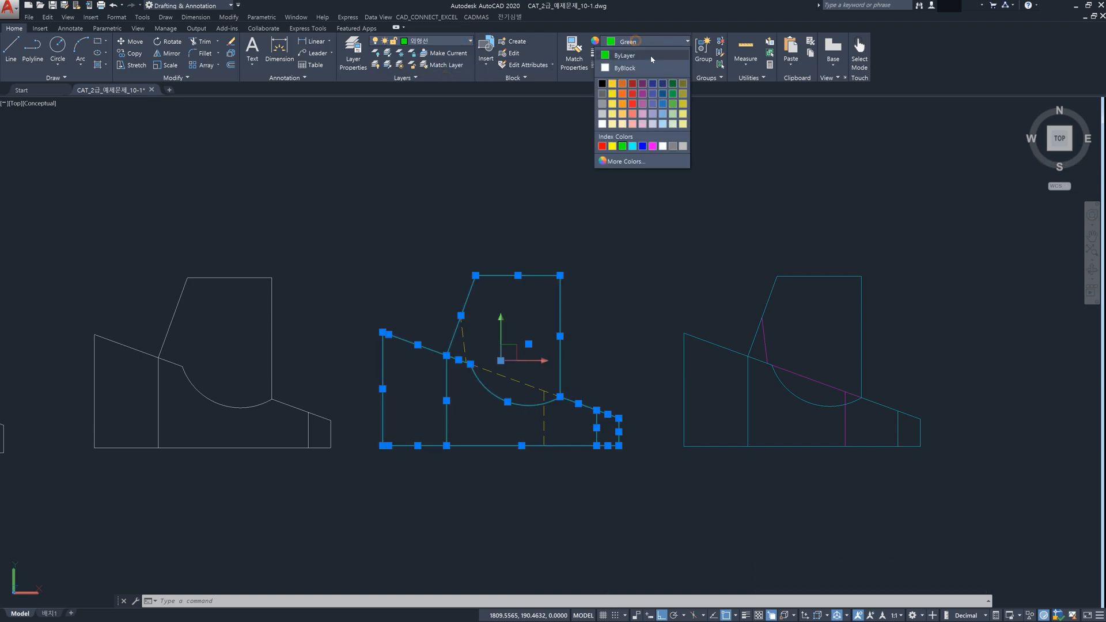
click(651, 56)
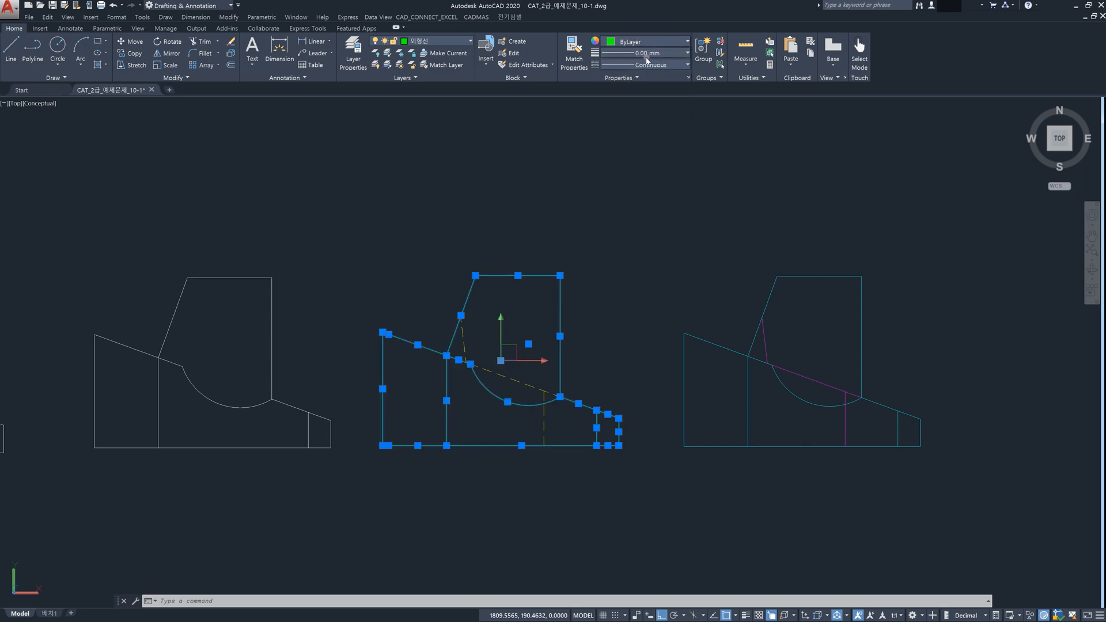
click(682, 65)
click(665, 76)
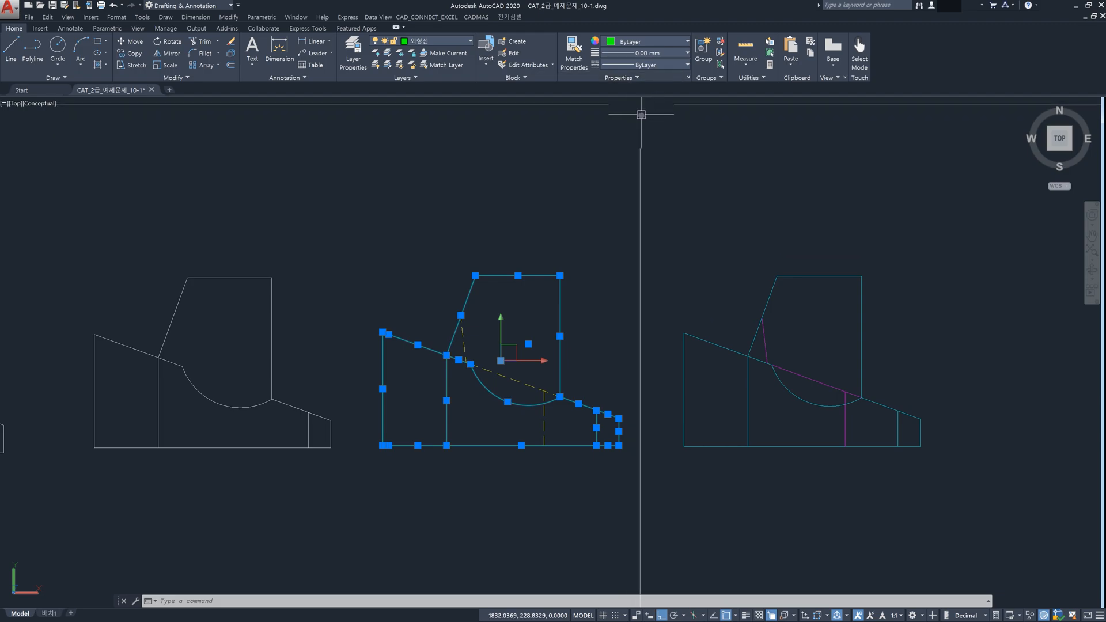
key(Escape)
- Move the three yellow dashed hidden lines of the green projection to the 숨은선 layer
scroll(545, 396, up, 4)
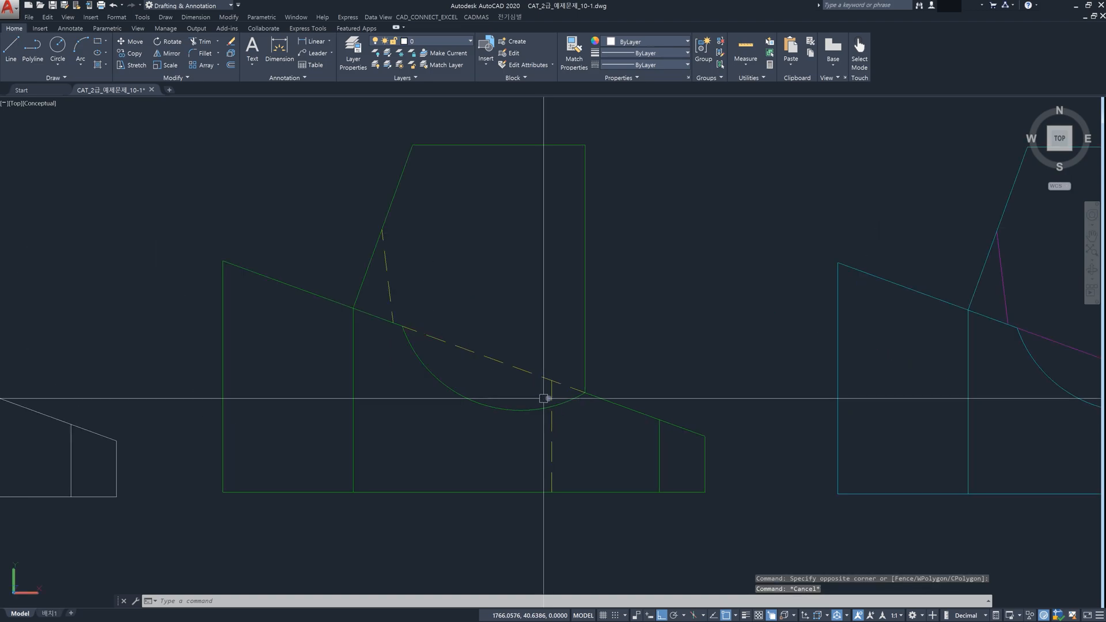
click(558, 397)
click(531, 360)
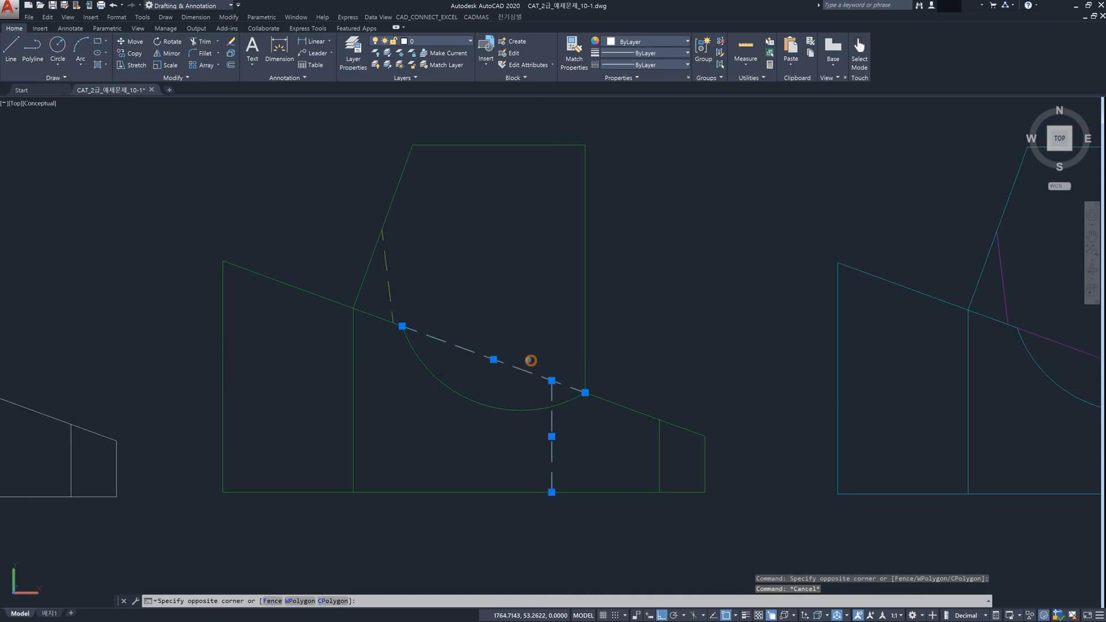
click(403, 288)
click(370, 277)
click(582, 447)
click(540, 437)
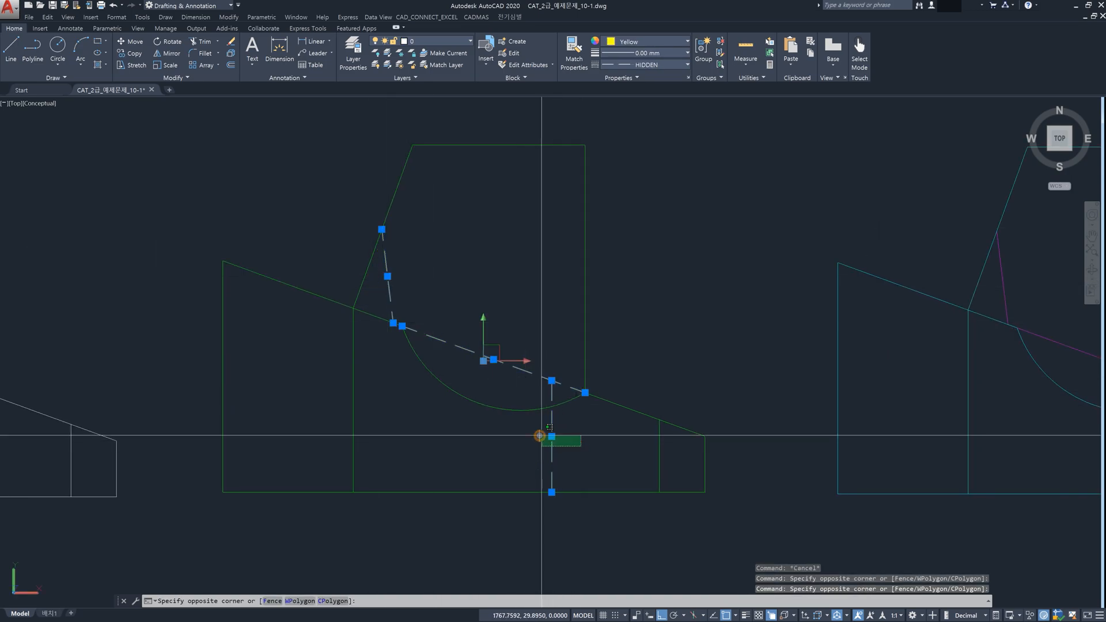
scroll(440, 118, down, 2)
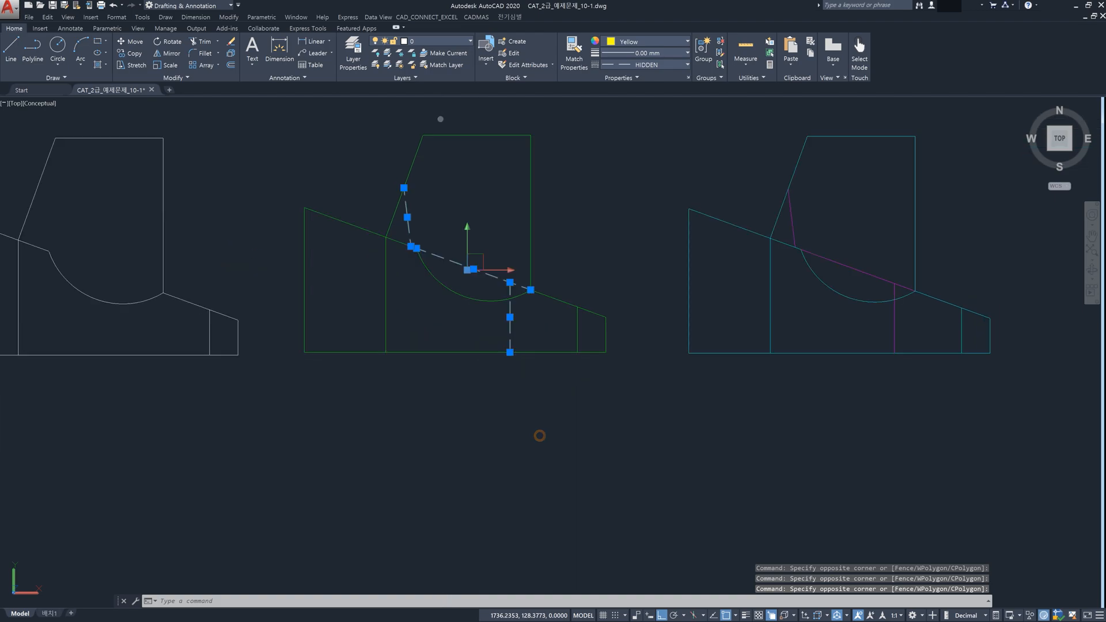
click(460, 41)
click(447, 64)
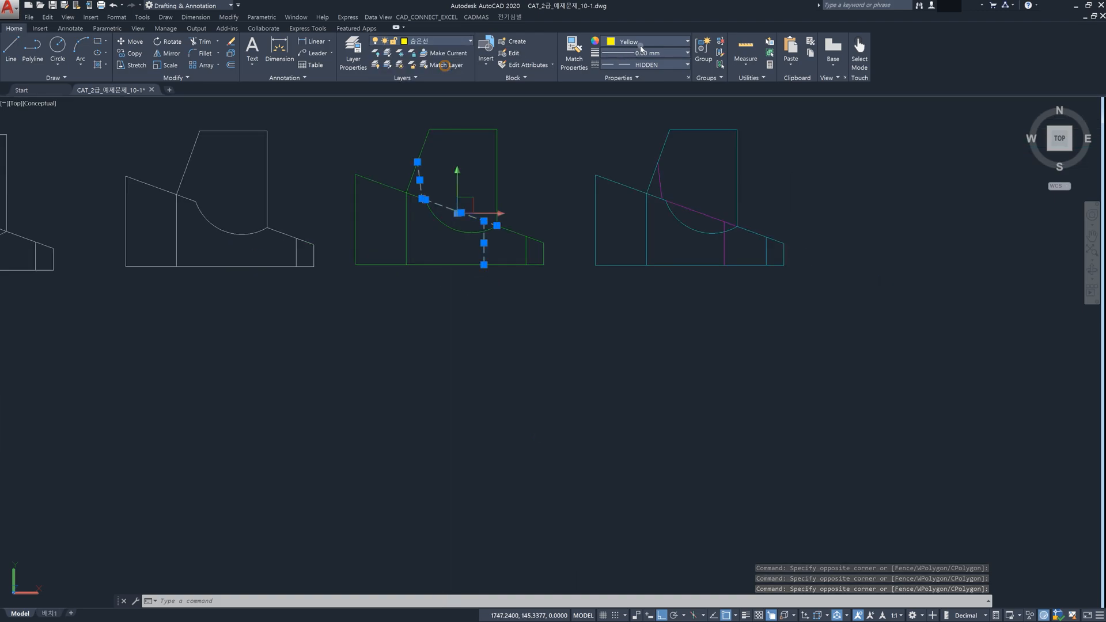
- Set the colour and linetype of the selected hidden lines to ByLayer, and clear the selection
click(646, 41)
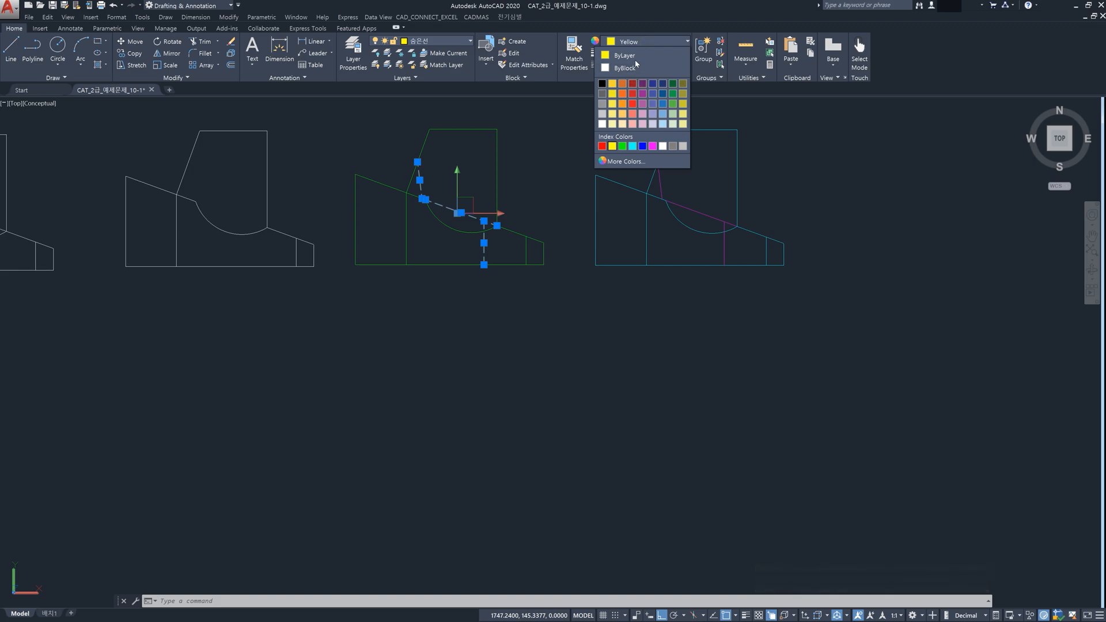
click(635, 60)
click(666, 45)
click(661, 56)
click(663, 64)
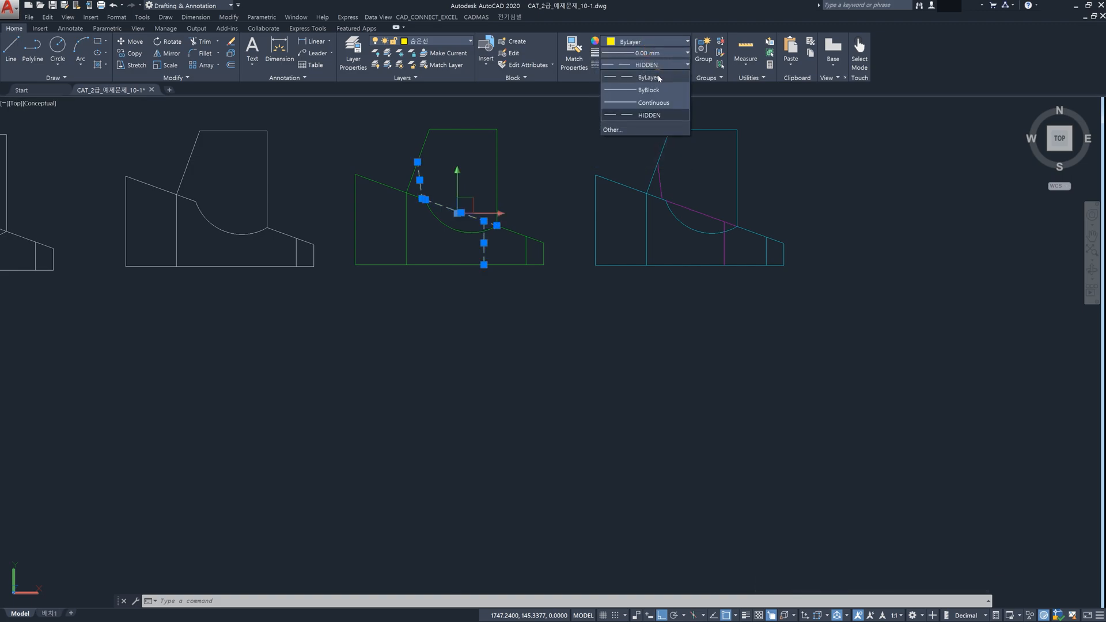
click(660, 77)
key(Escape)
key(Escape)
middle_drag(733, 304, 602, 396)
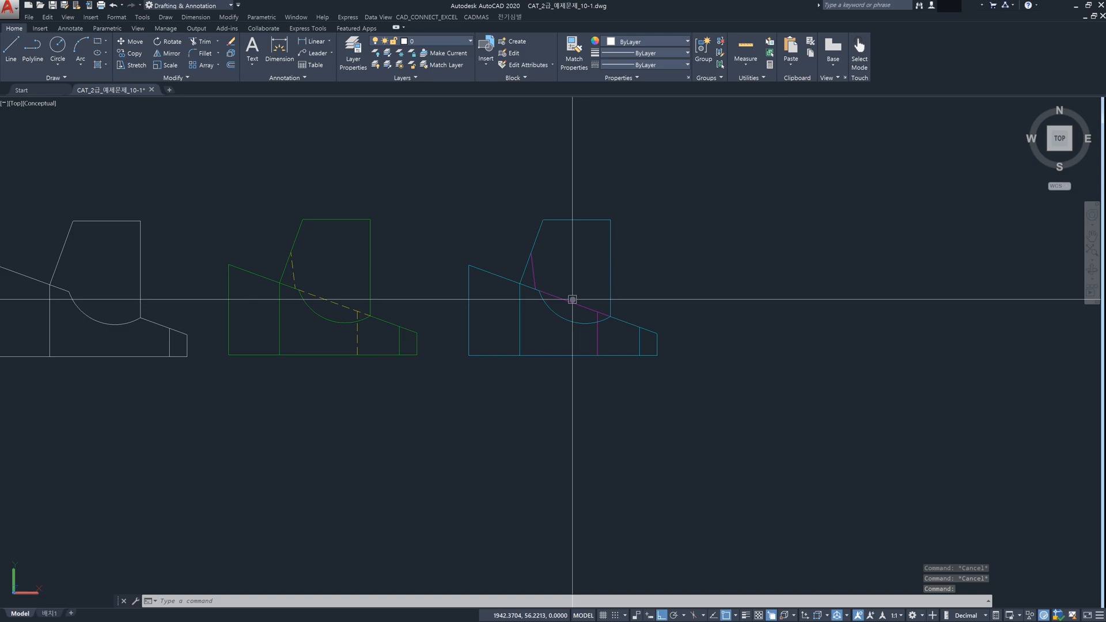
click(530, 388)
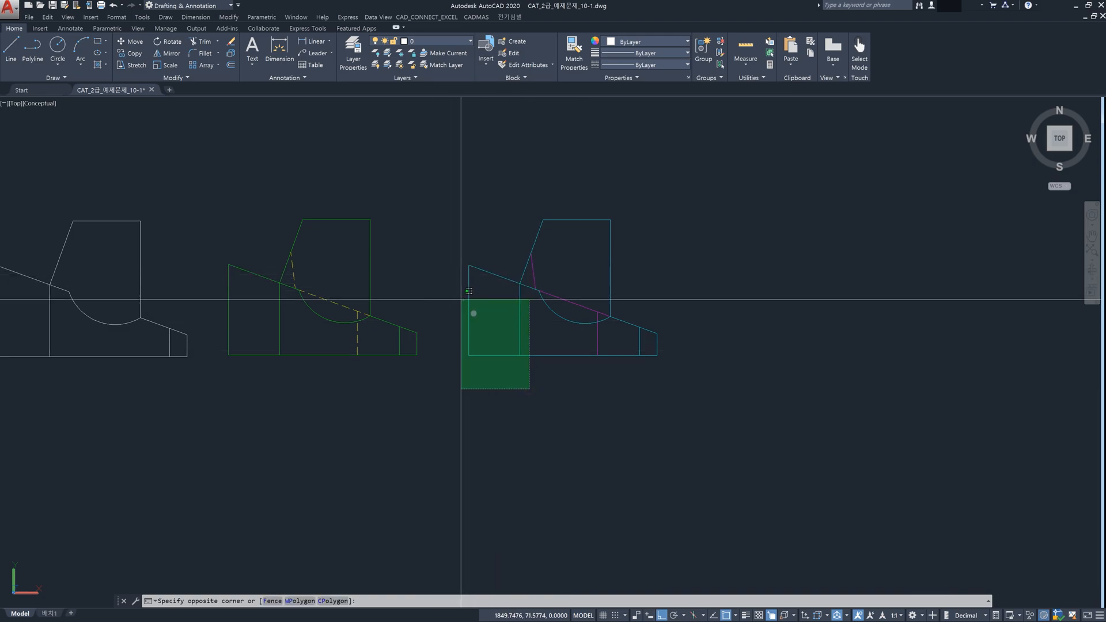
key(Escape)
key(Escape)
key(Escape)
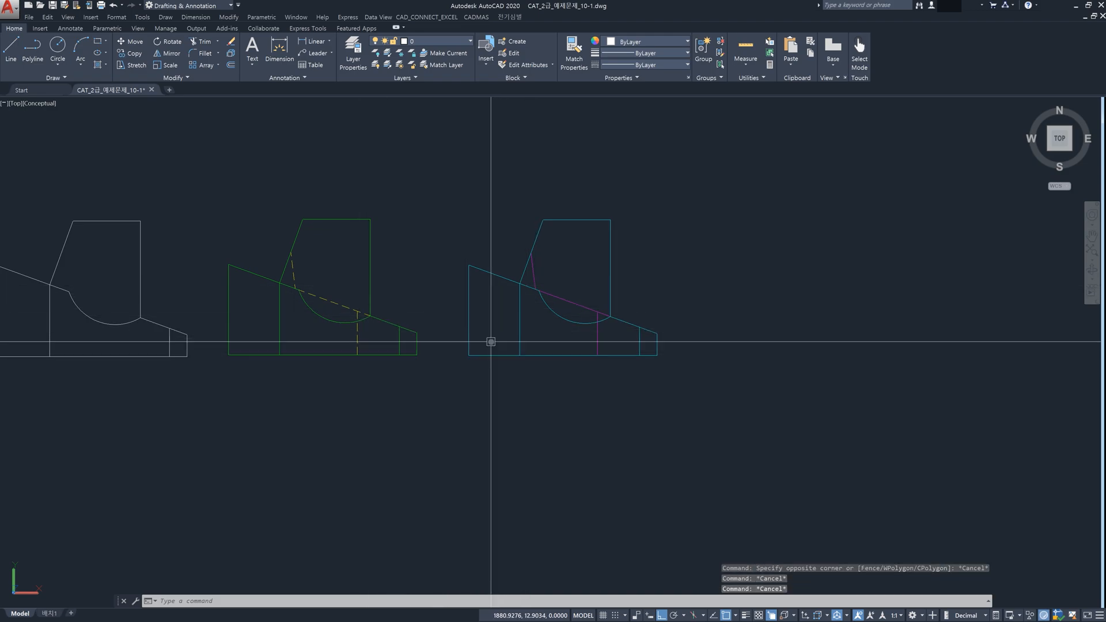
- Compare the four projections side by side, and check whether the white one with solid hidden lines selects as a single block
middle_drag(576, 362, 656, 405)
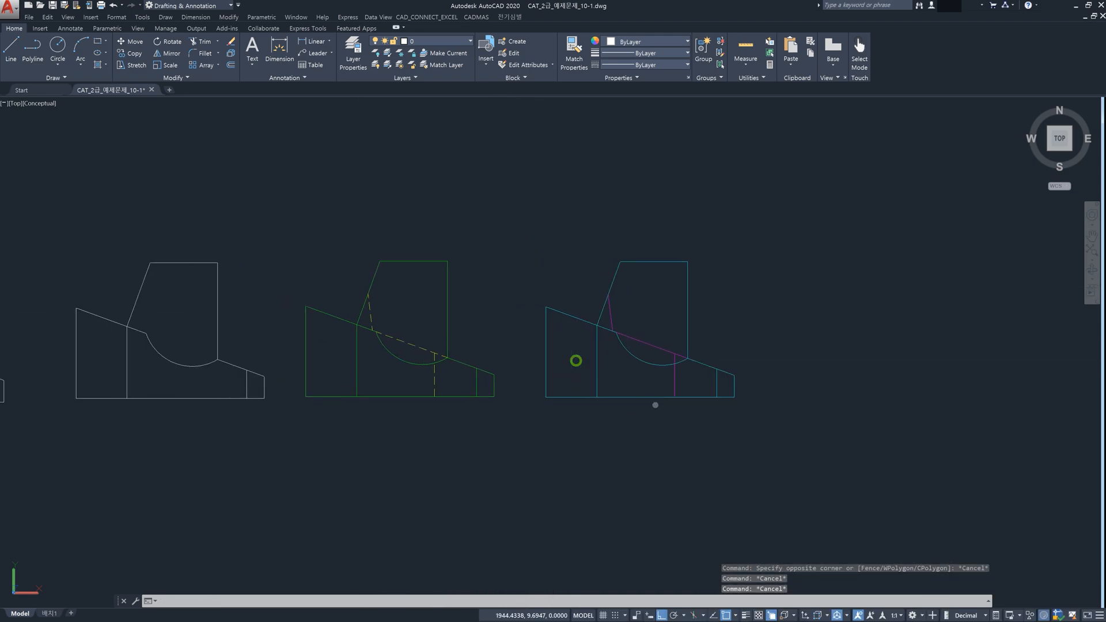
scroll(647, 395, down, 2)
middle_drag(509, 369, 557, 379)
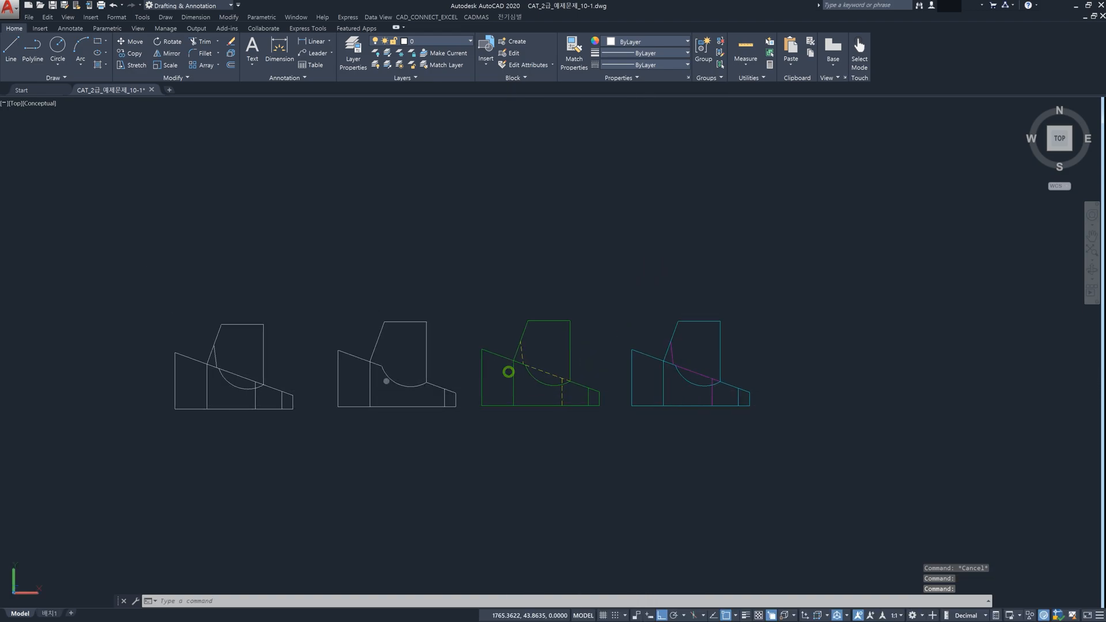
scroll(294, 403, up, 3)
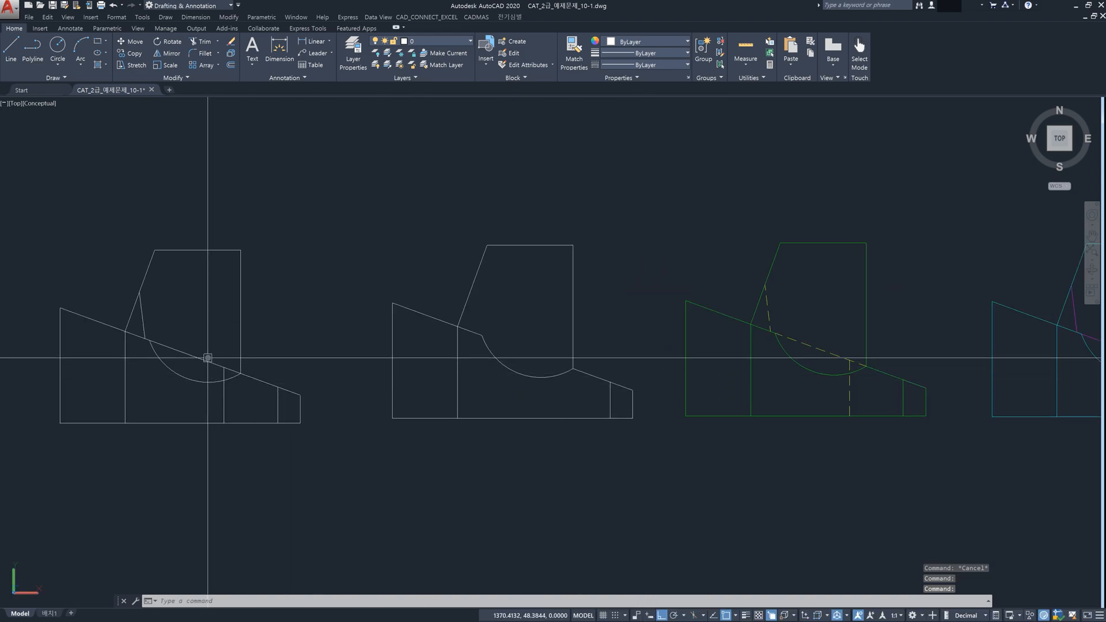
click(208, 358)
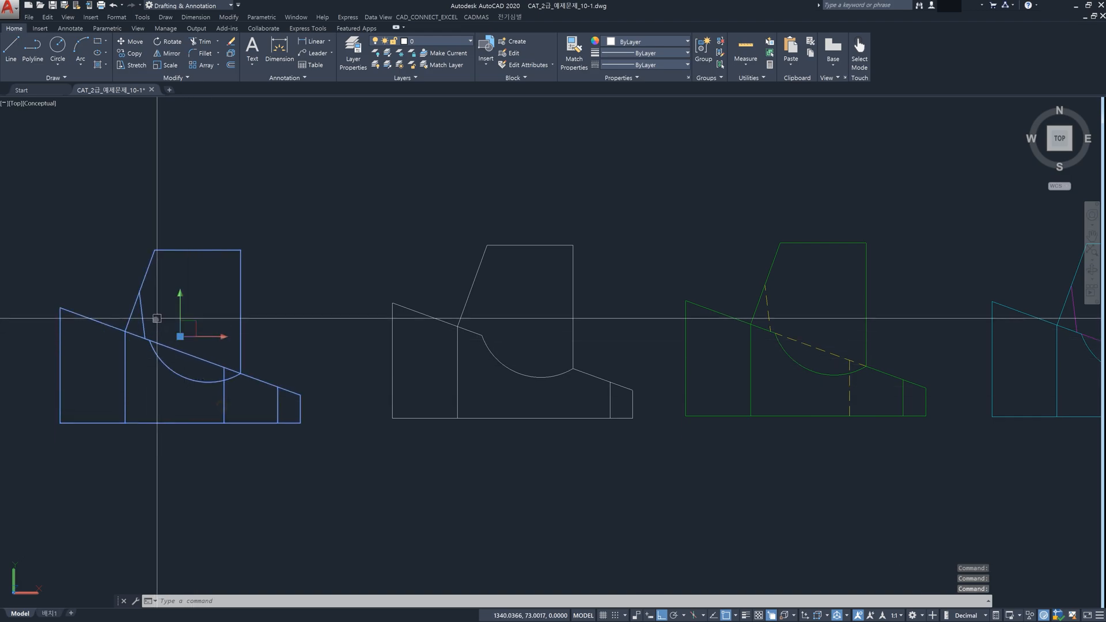
key(Escape)
key(Escape)
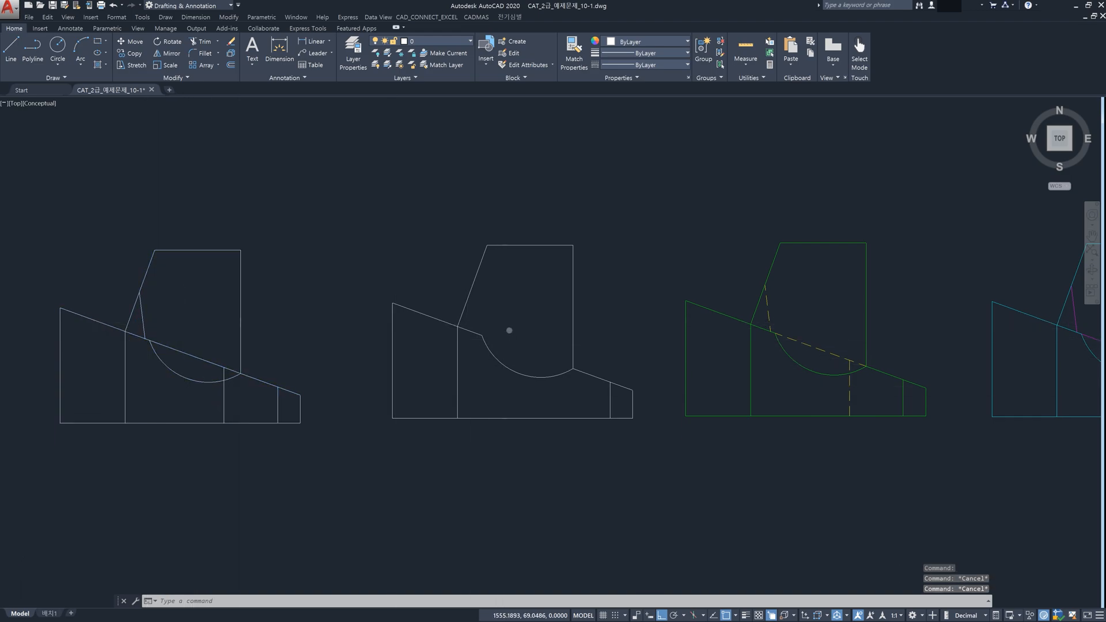
scroll(507, 328, down, 2)
middle_drag(572, 348, 498, 371)
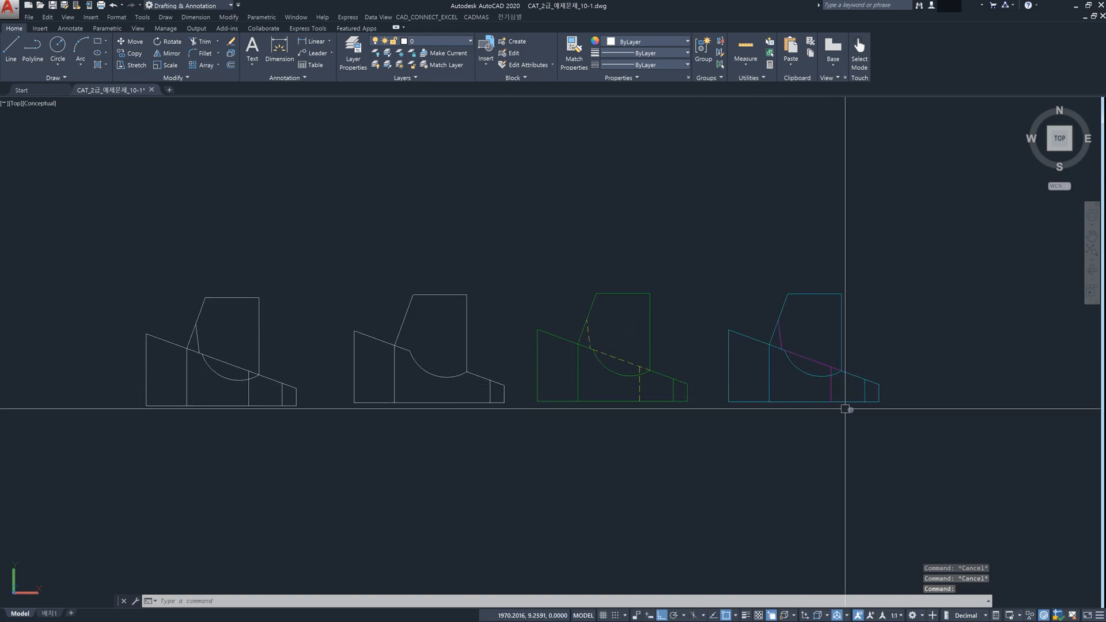
middle_drag(847, 403, 764, 395)
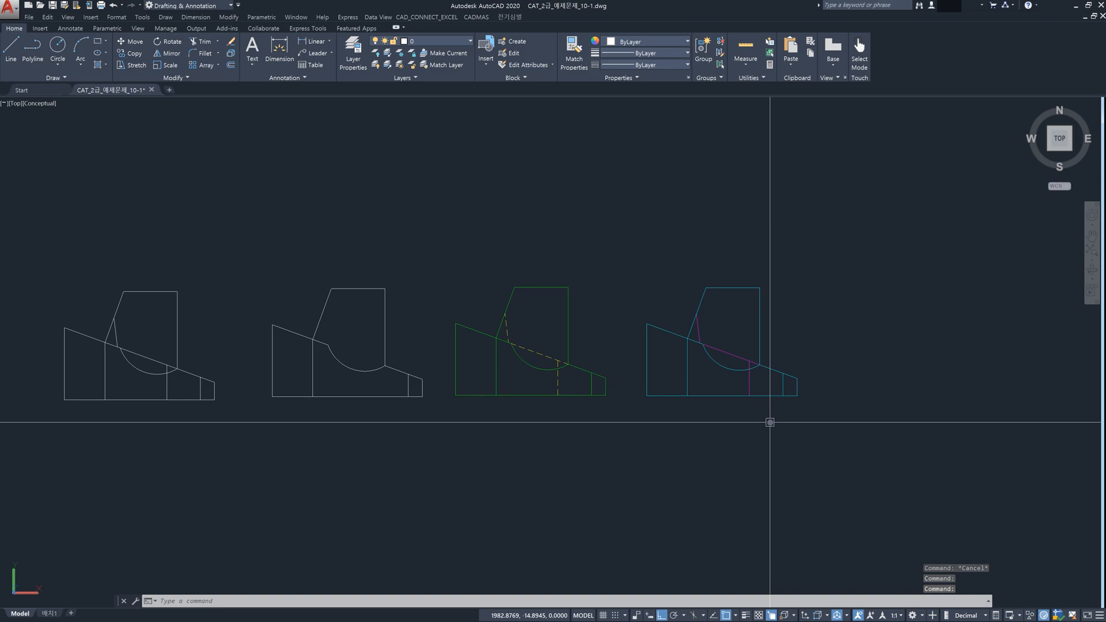
- Try to select every object in the entire drawing whose colour equals Magenta with Quick Select
right_click(824, 321)
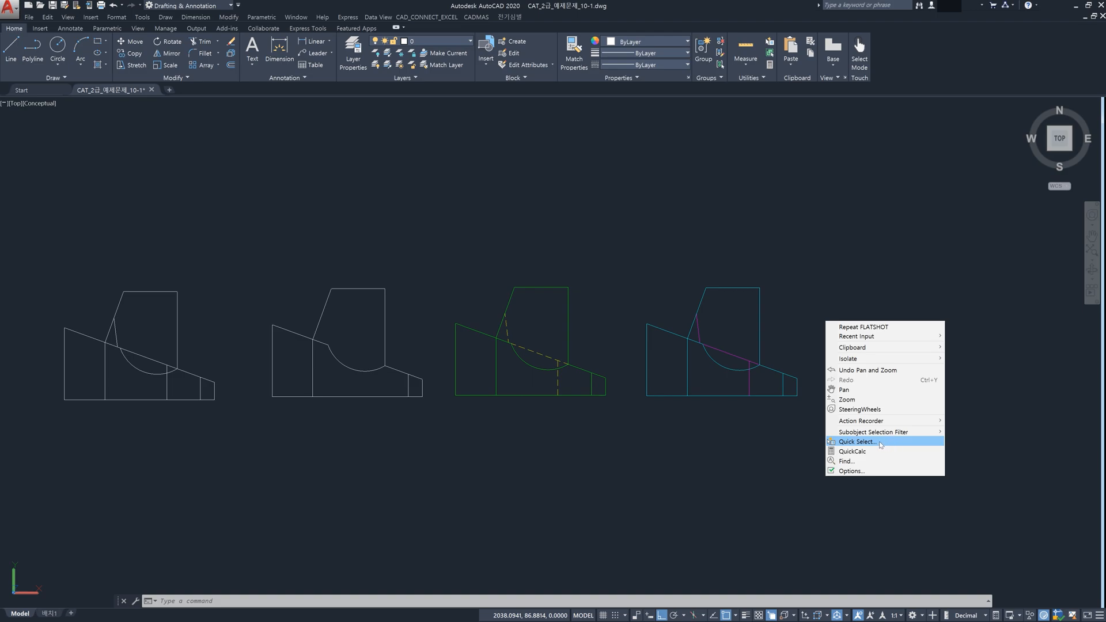
click(857, 442)
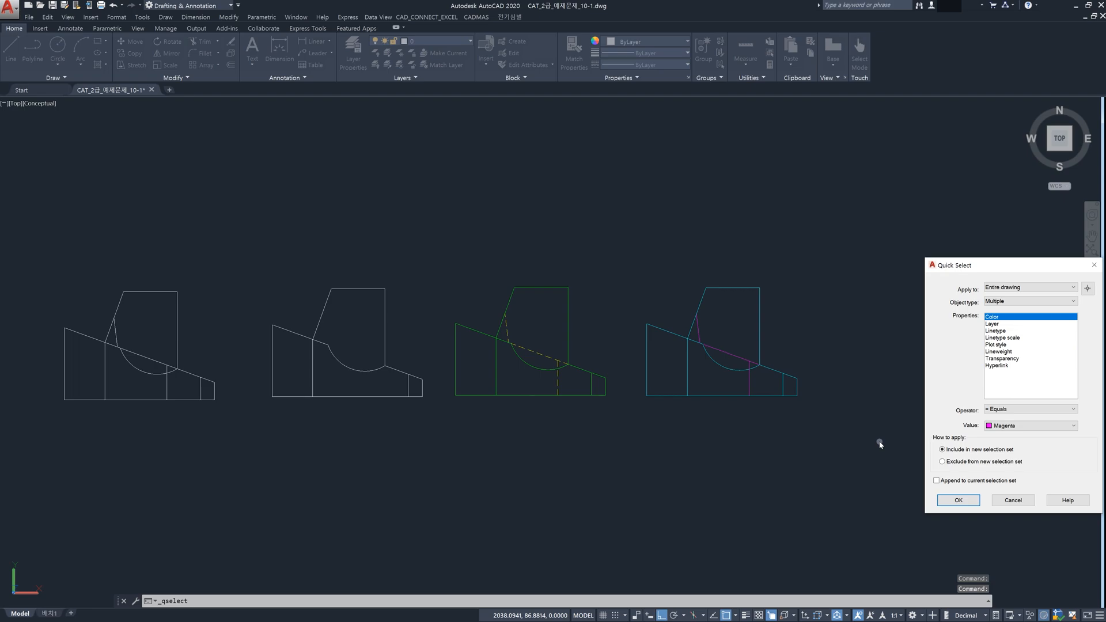
drag(993, 265, 926, 266)
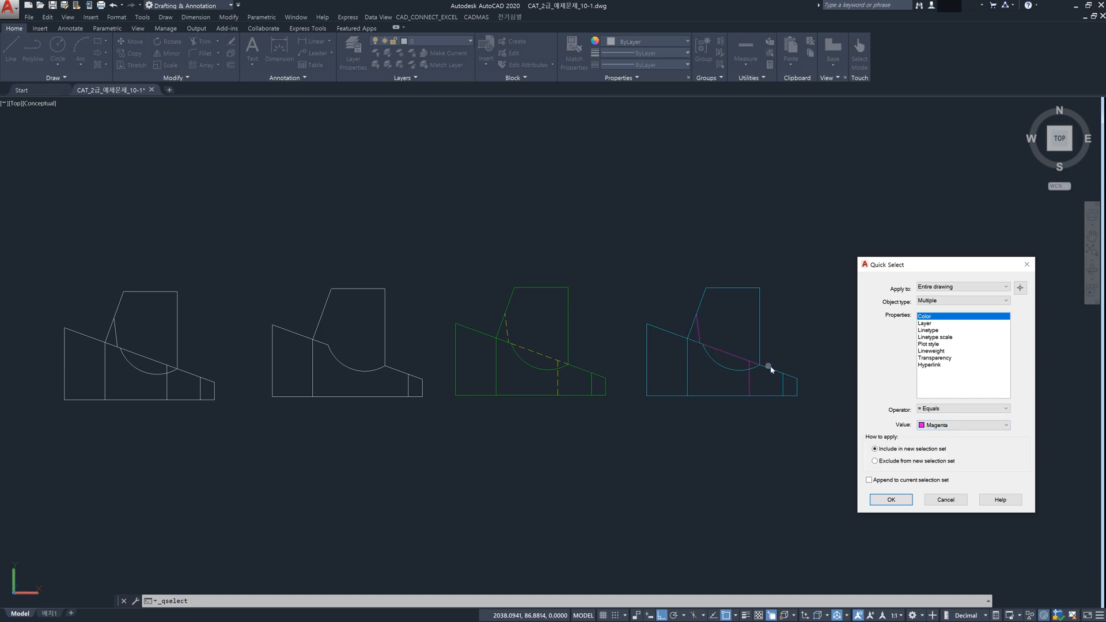
click(891, 500)
scroll(732, 364, up, 3)
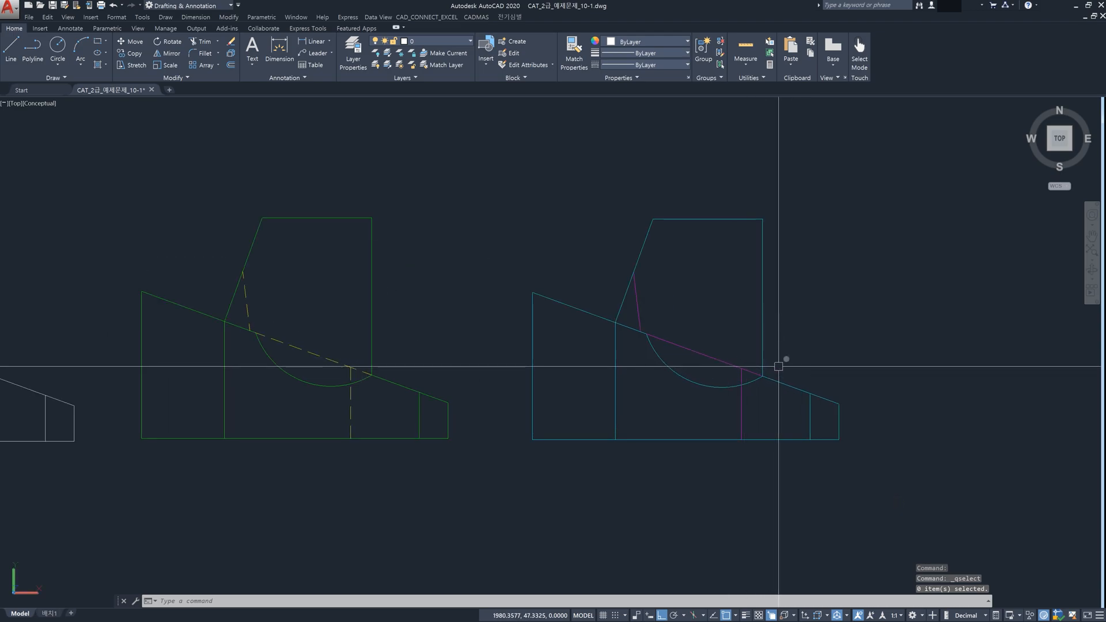
scroll(784, 363, down, 2)
key(Escape)
key(Escape)
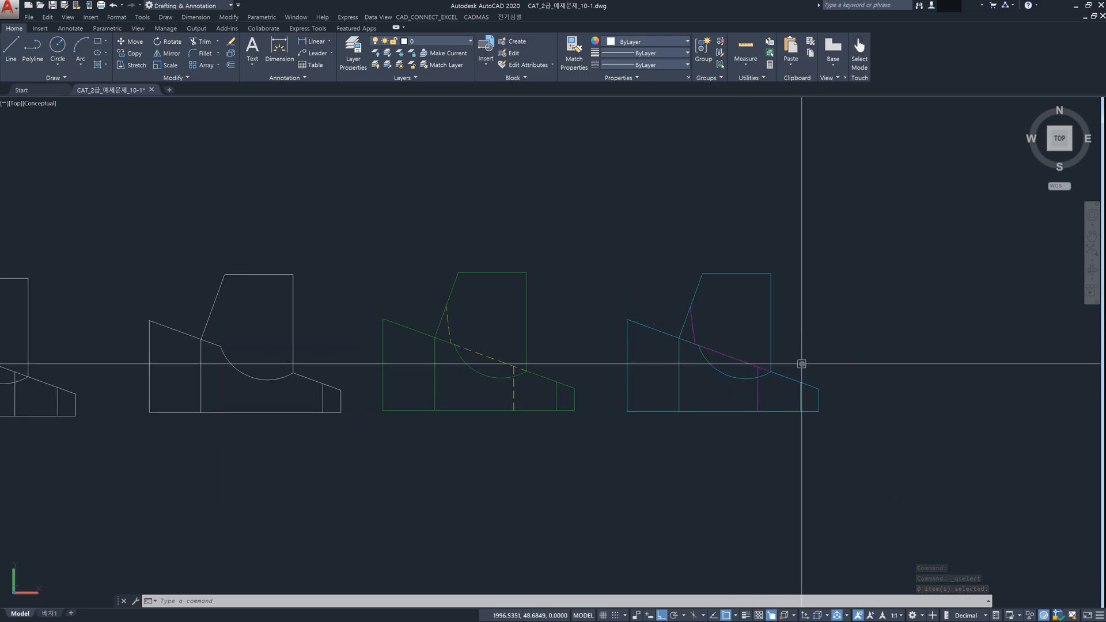
middle_drag(870, 382, 828, 367)
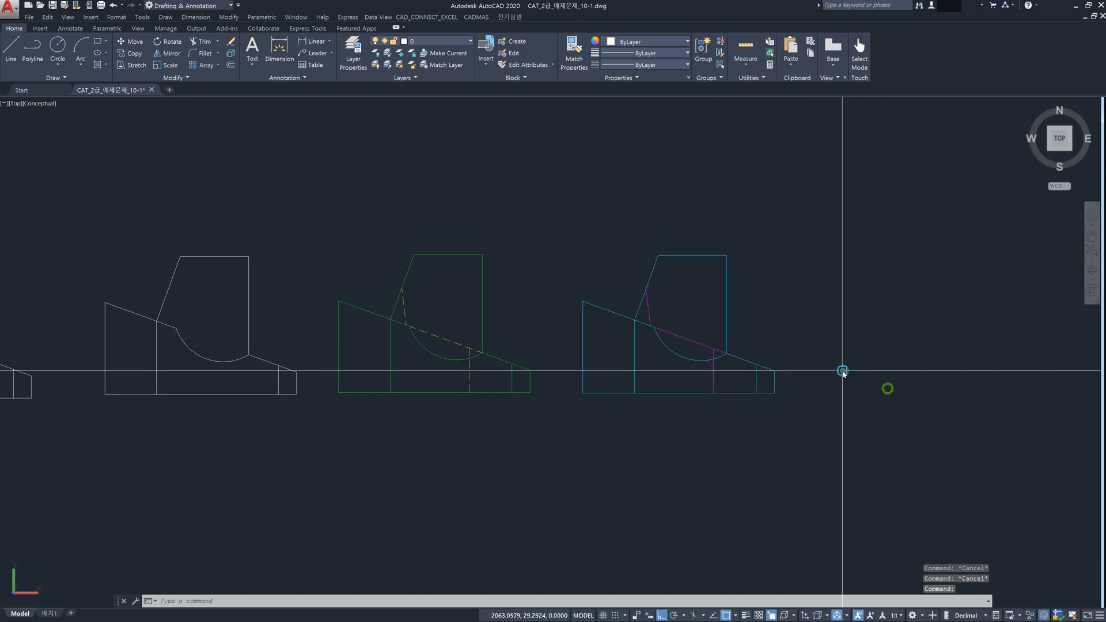
right_click(842, 372)
click(870, 492)
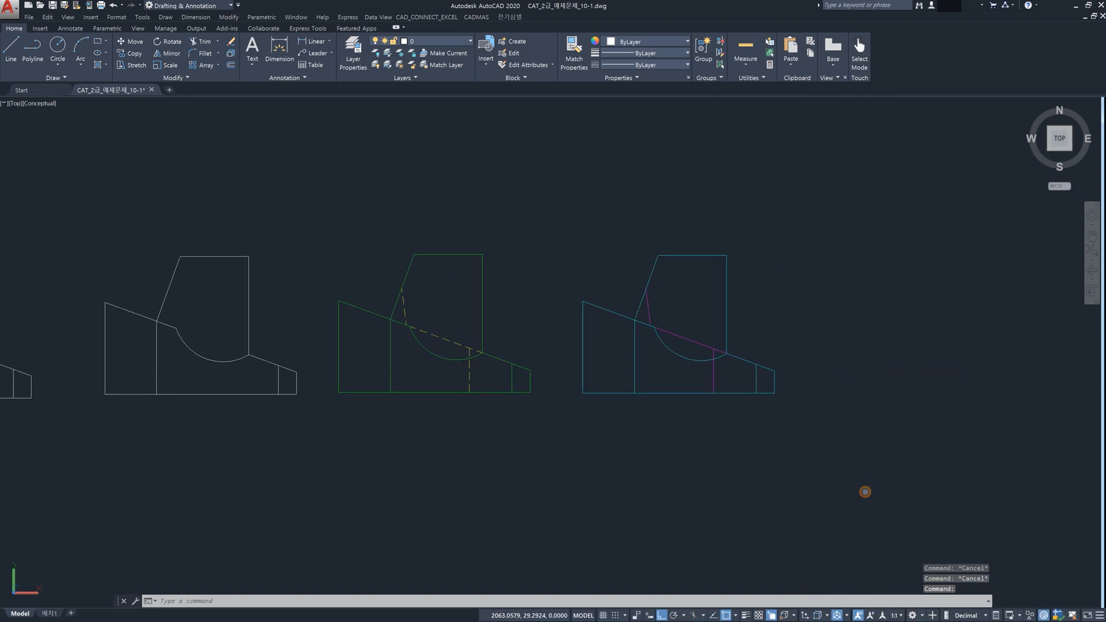
key(Escape)
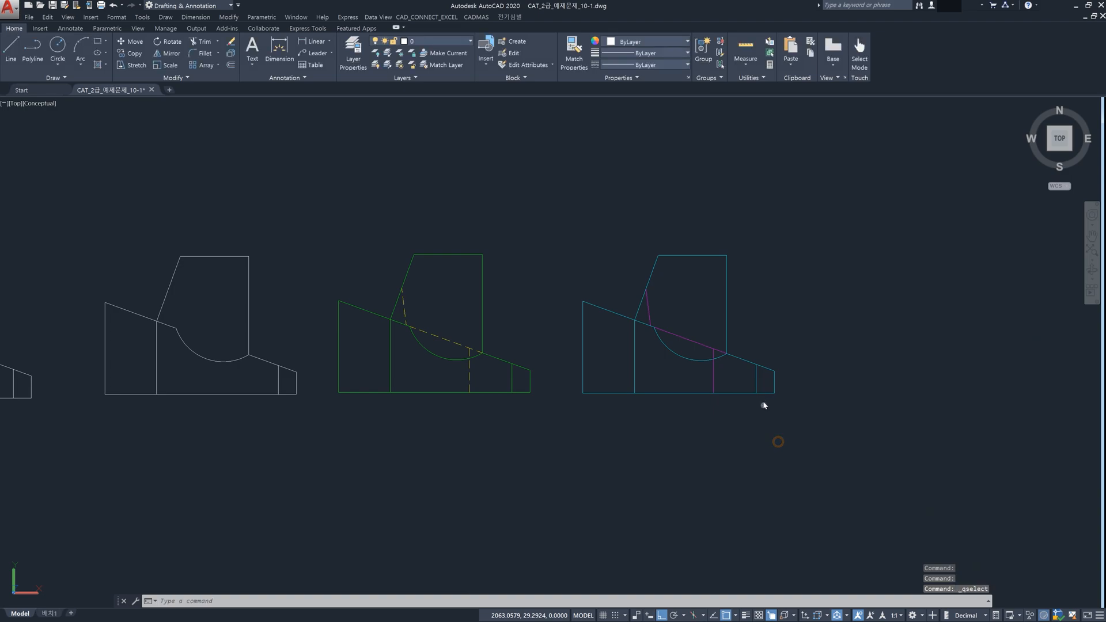
key(Escape)
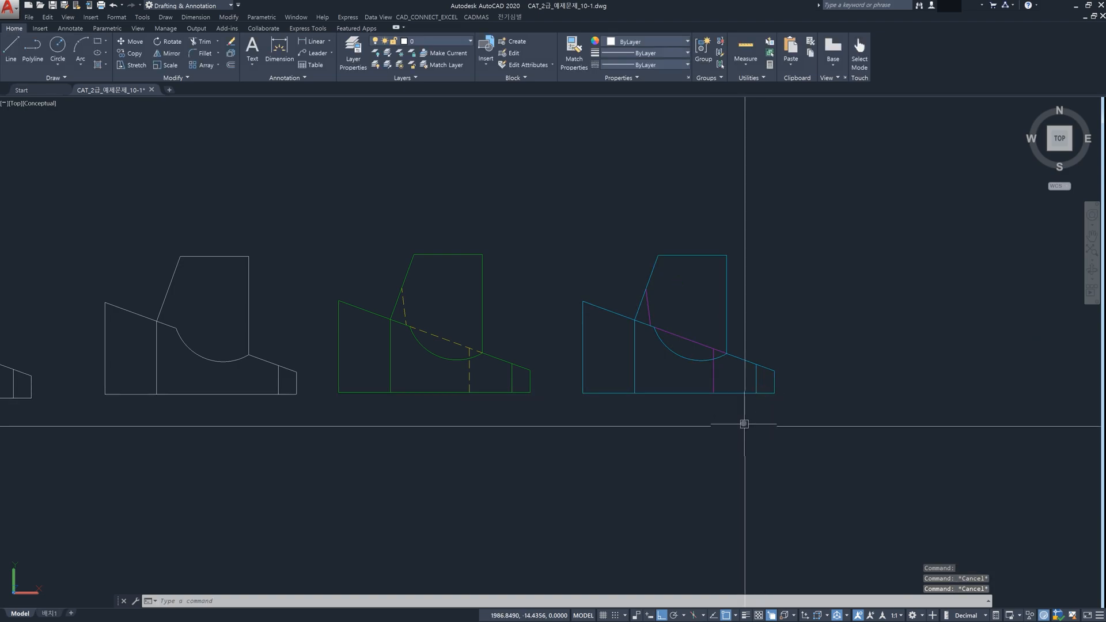
- Explode the cyan projection with magenta hidden lines into separate objects
text(x)
key(Return)
click(739, 413)
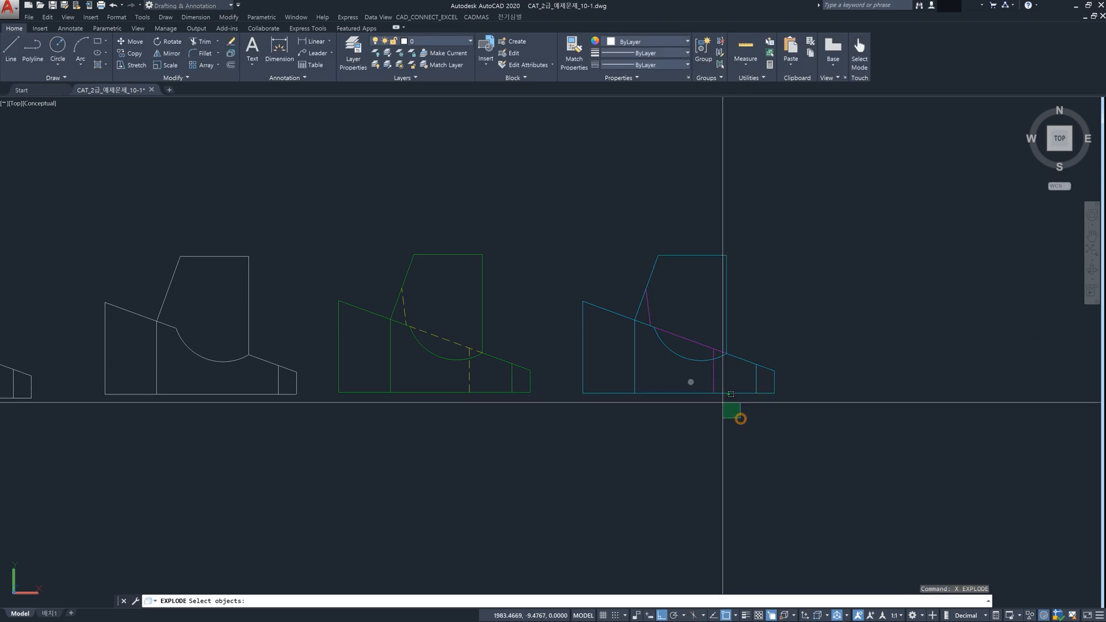
click(671, 369)
key(Escape)
key(Escape)
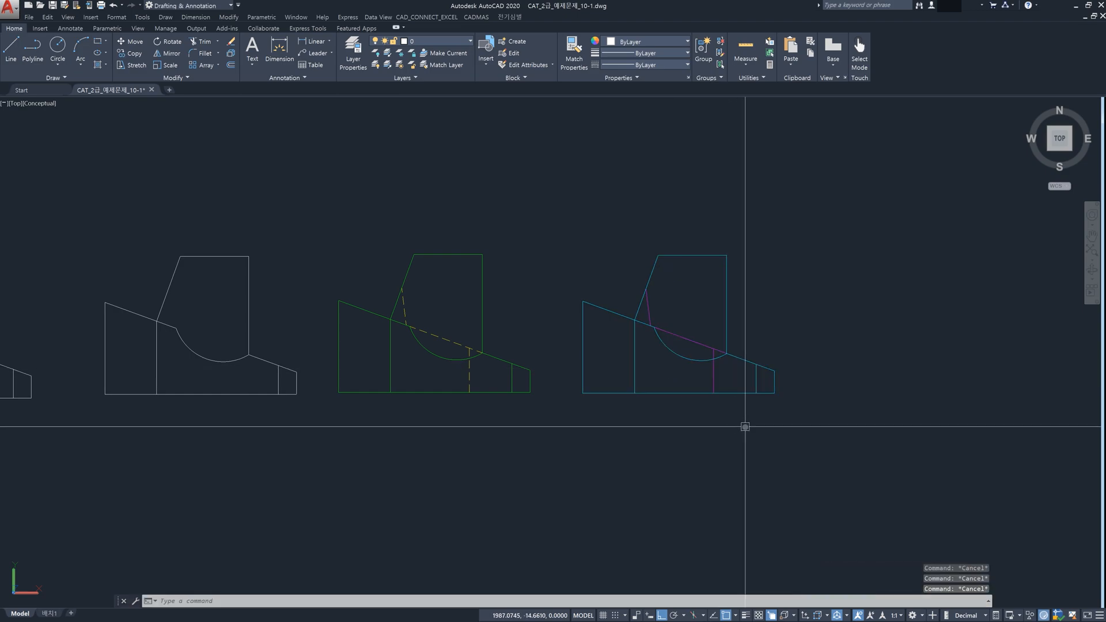
- Select every object in the entire drawing whose colour equals Magenta with Quick Select
right_click(806, 436)
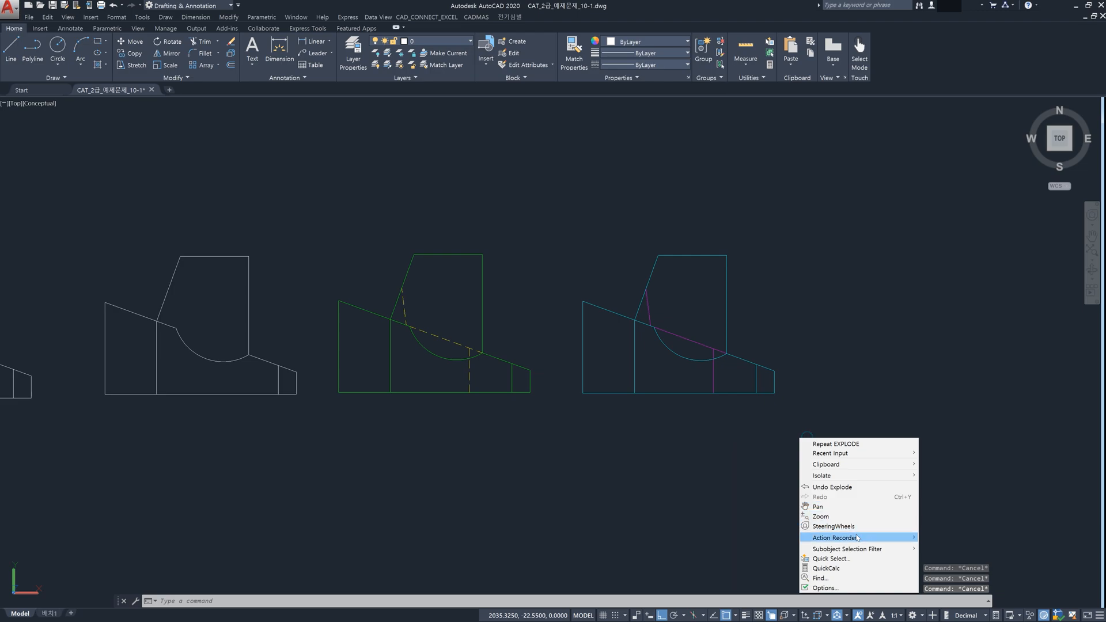
click(845, 560)
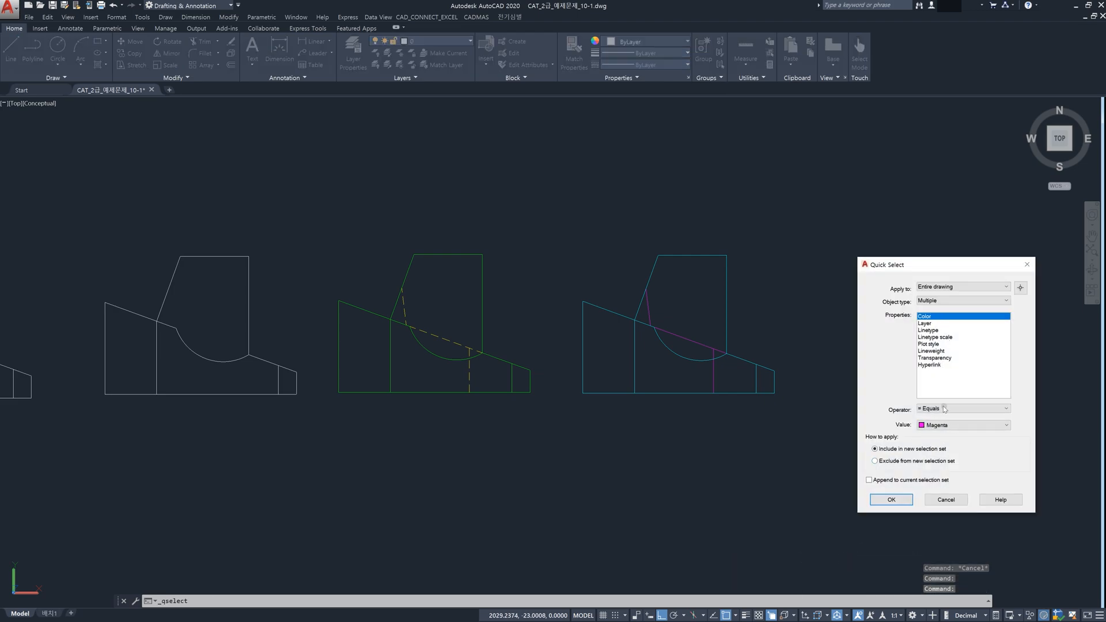
click(931, 330)
click(928, 316)
click(909, 505)
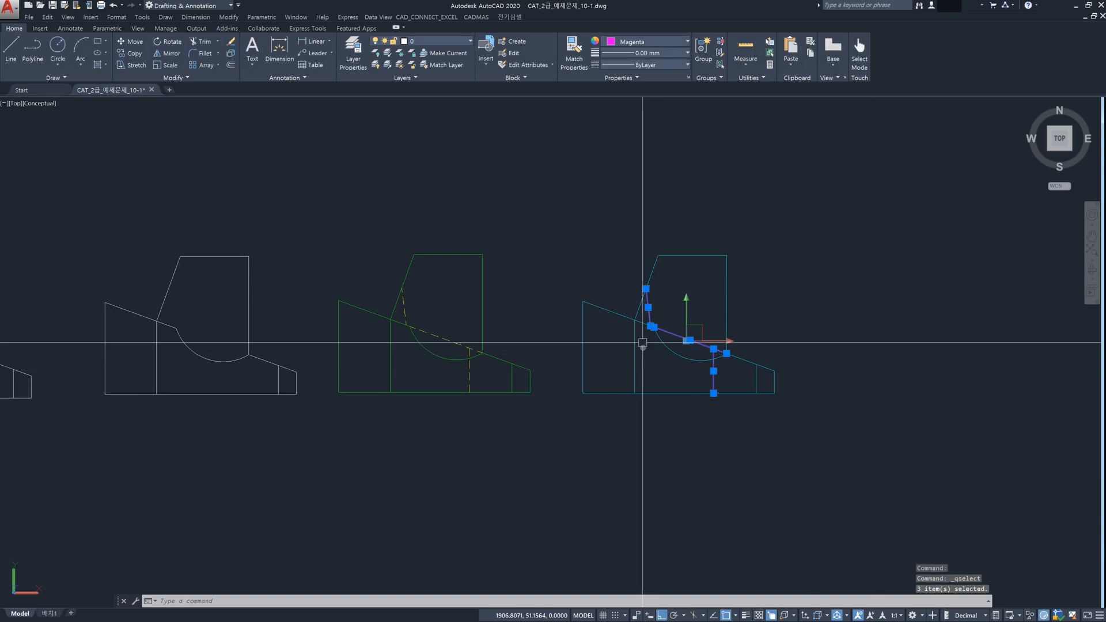
- Move the selected magenta hidden lines to the 숨은선 layer and set their colour to ByLayer
click(458, 43)
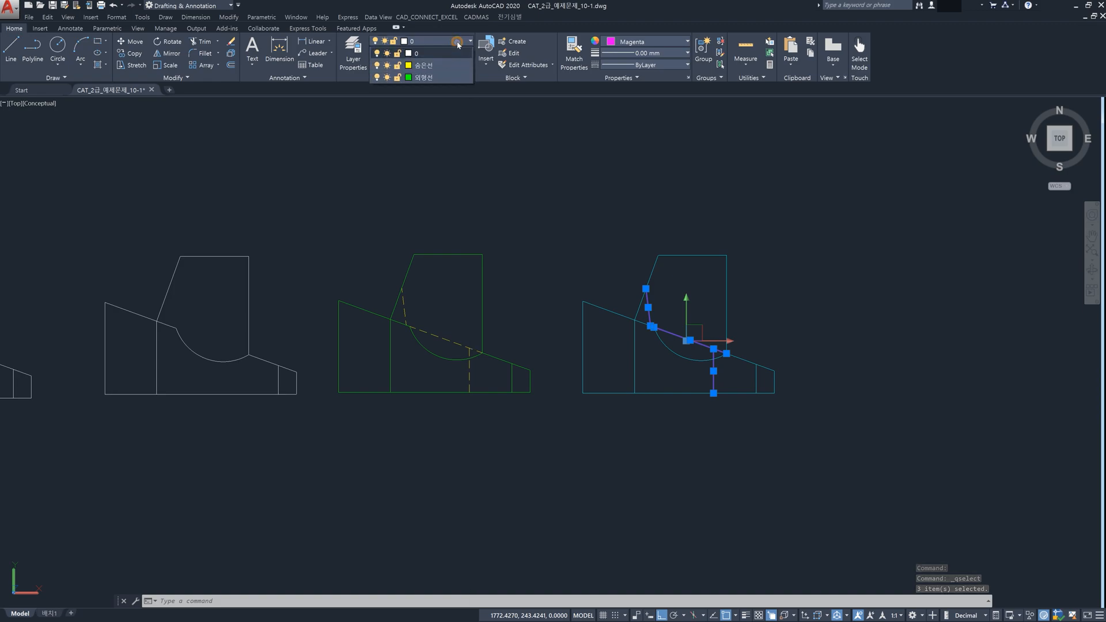
click(434, 66)
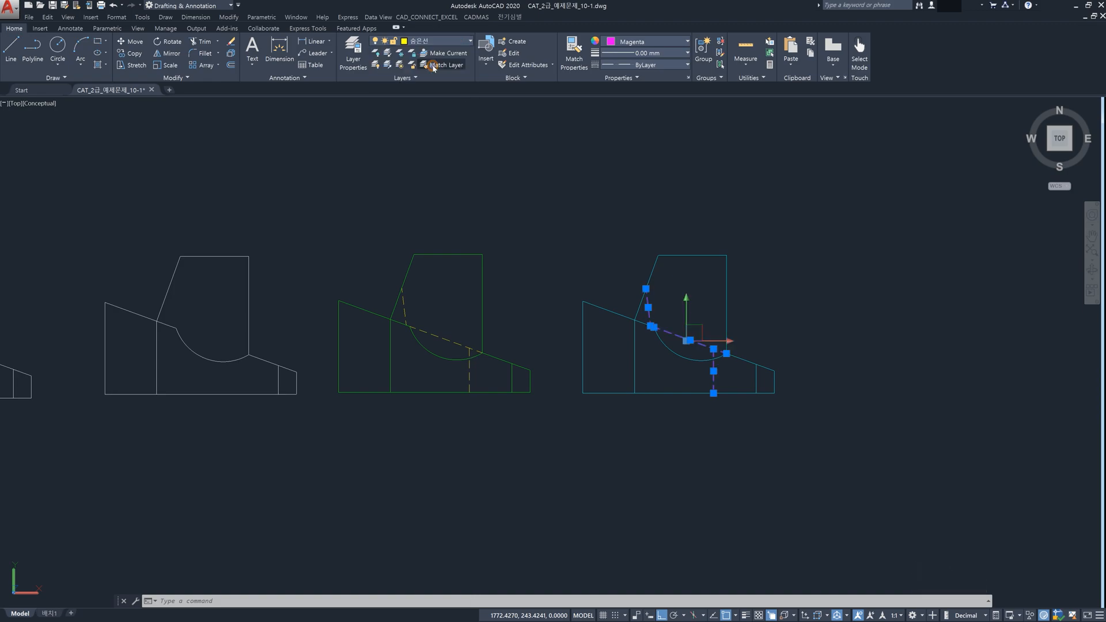
click(677, 46)
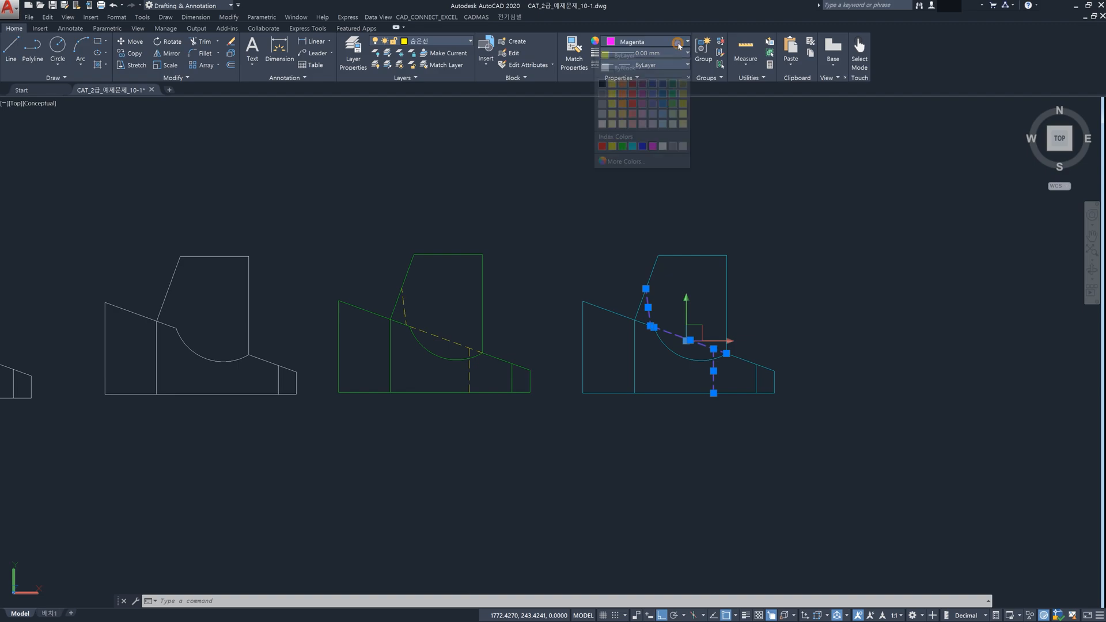
click(641, 55)
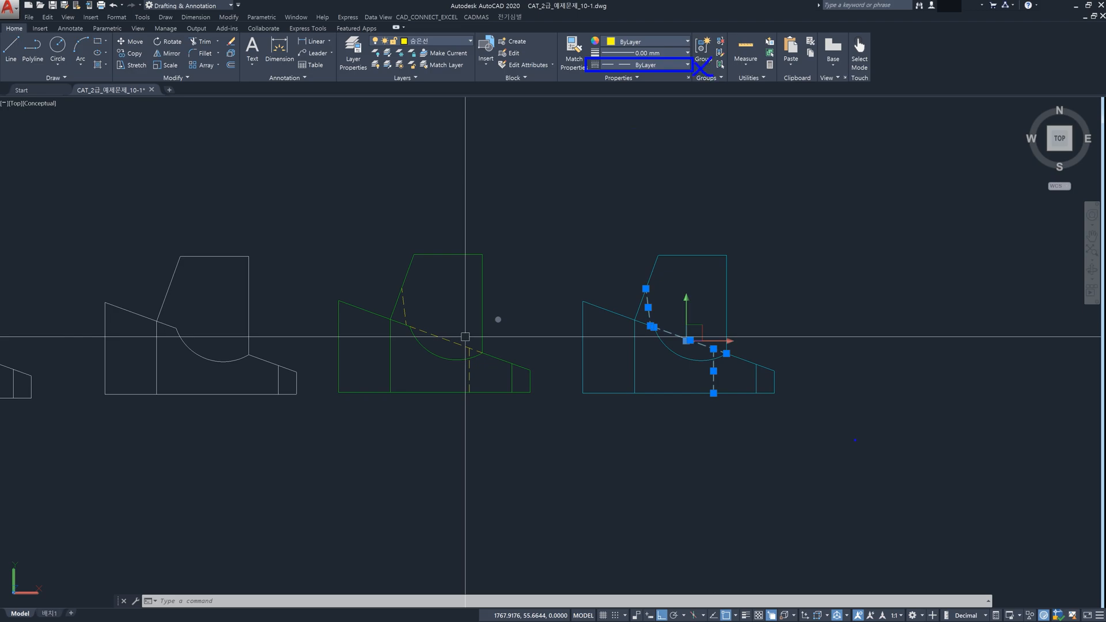
key(Escape)
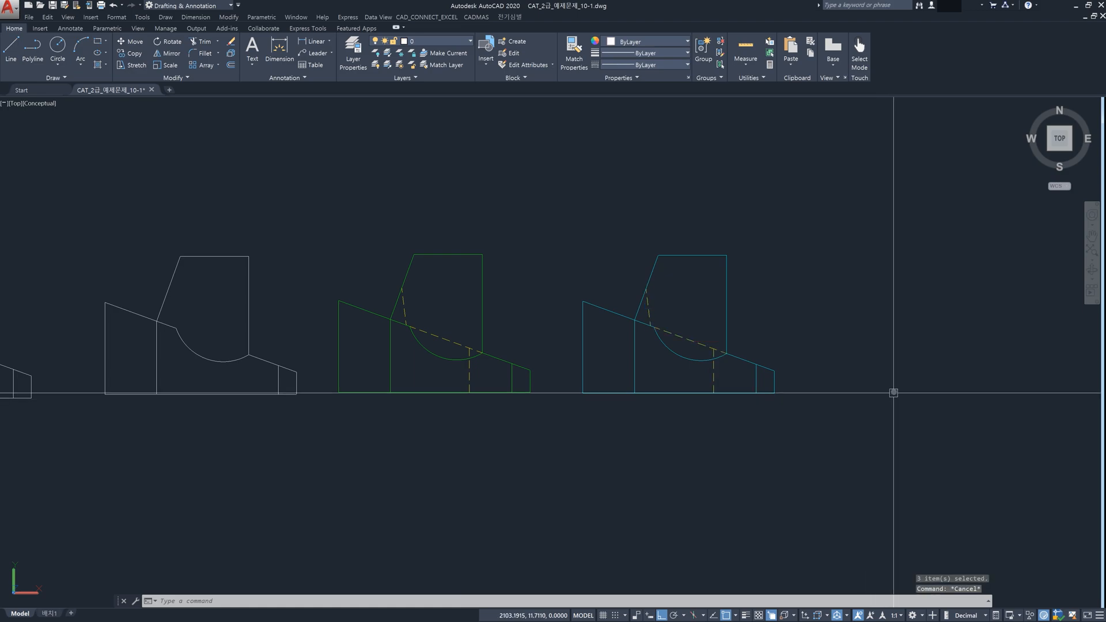
- Select every object in the entire drawing whose colour equals Cyan with Quick Select
right_click(896, 379)
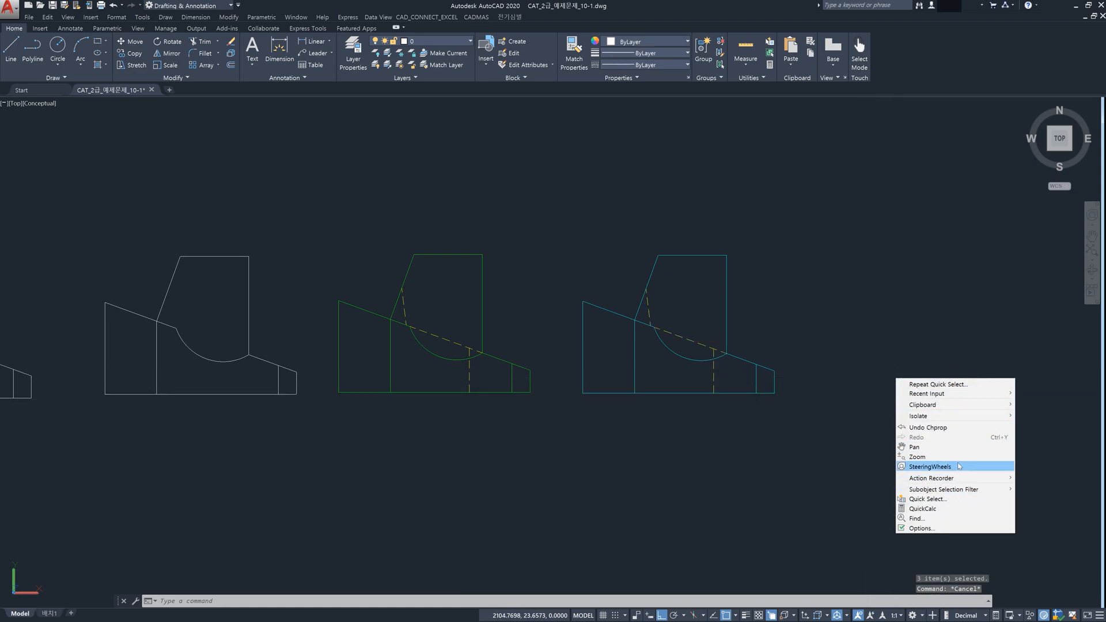
click(946, 499)
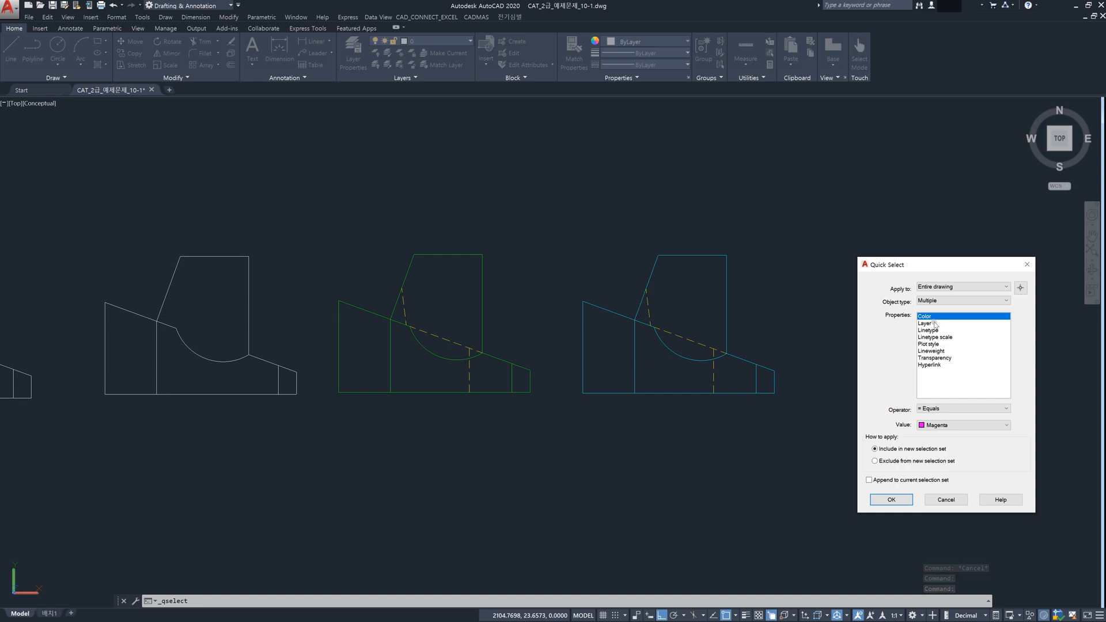
click(941, 425)
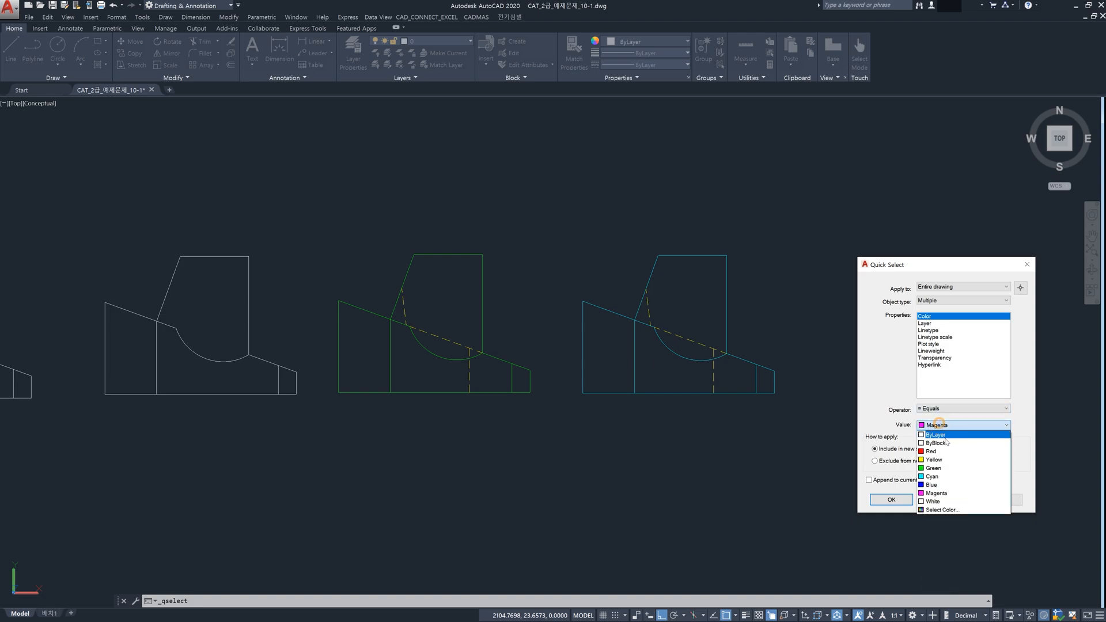
click(943, 480)
click(892, 499)
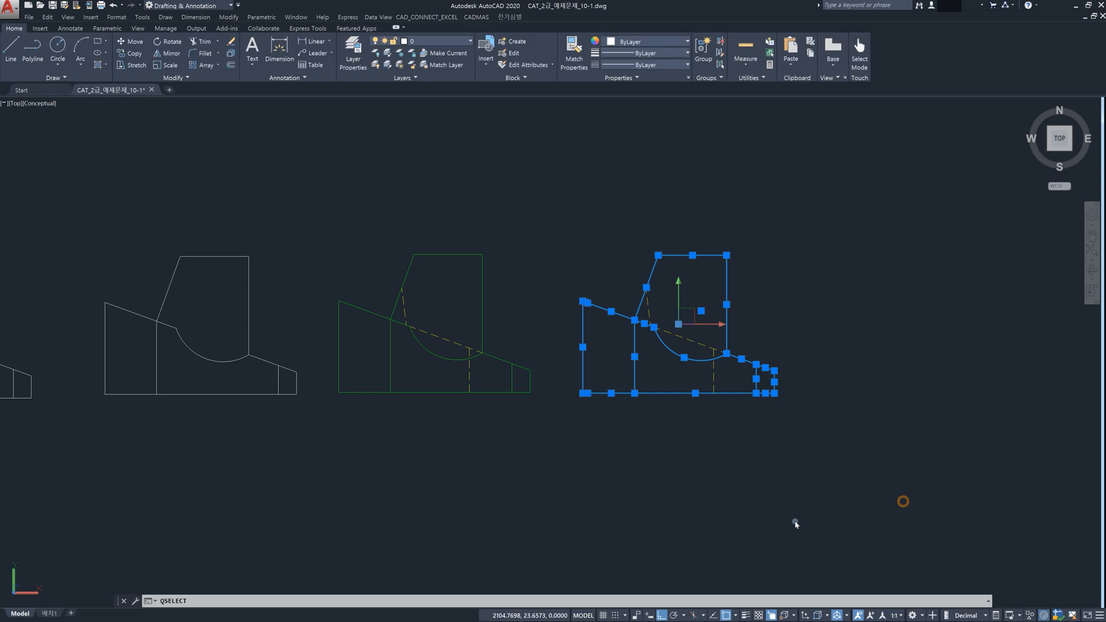
- Move the selected cyan outlines to the 외형선 layer and set their colour to ByLayer
click(463, 44)
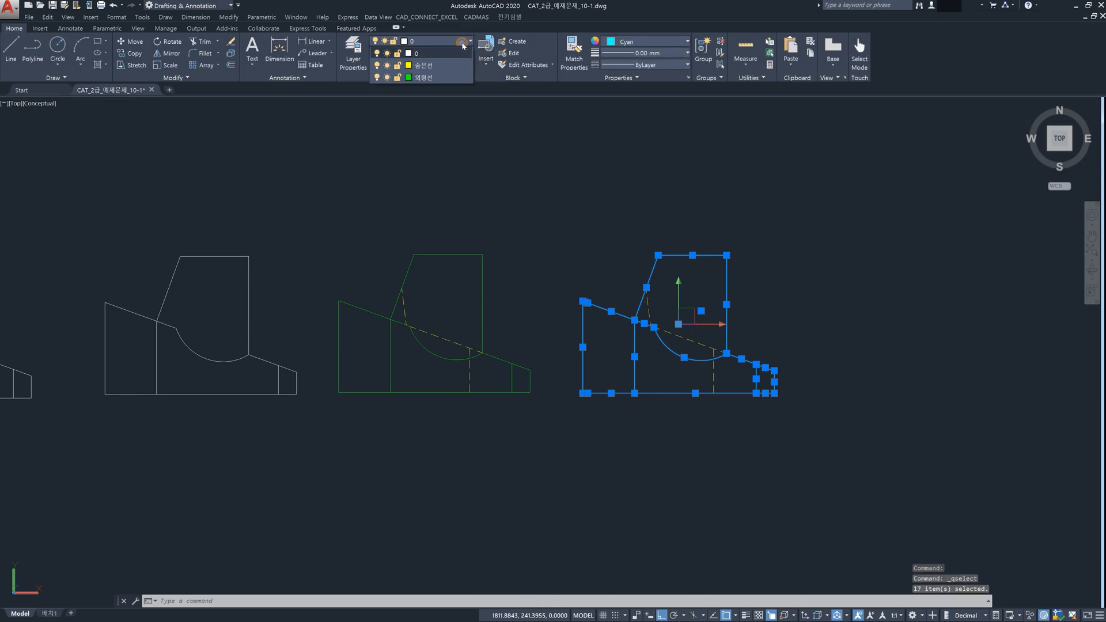
click(434, 78)
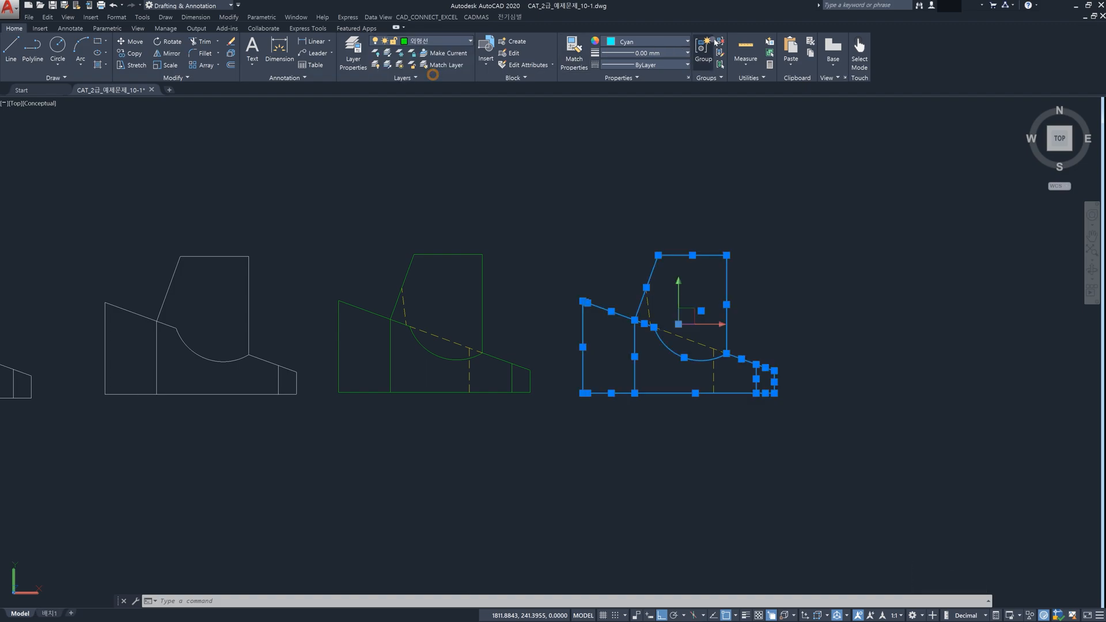
click(677, 43)
click(651, 53)
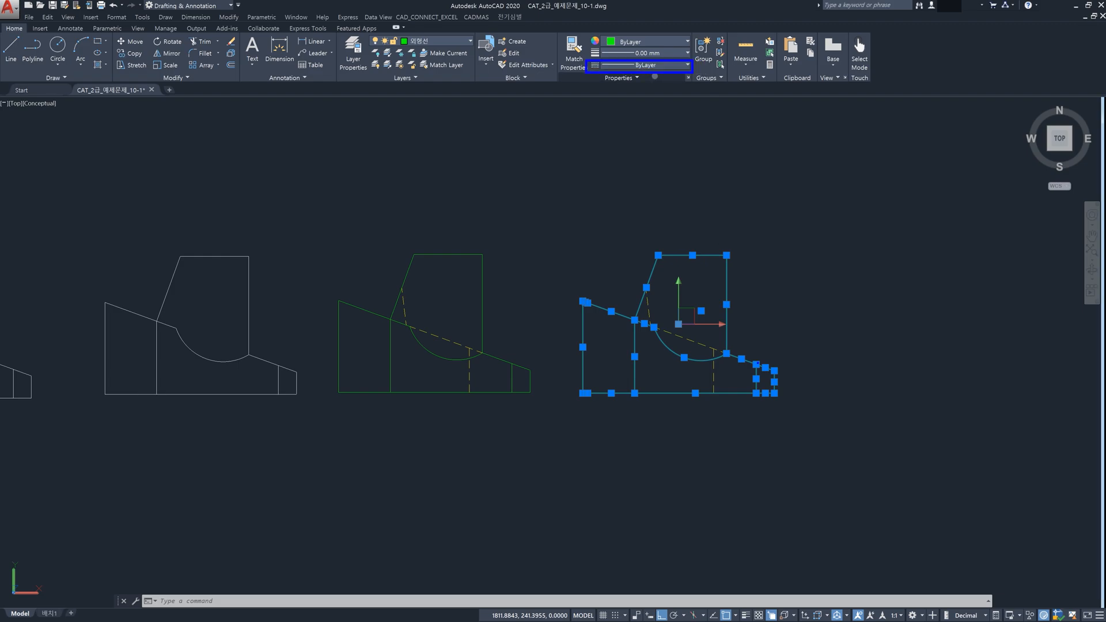
key(Escape)
key(Escape)
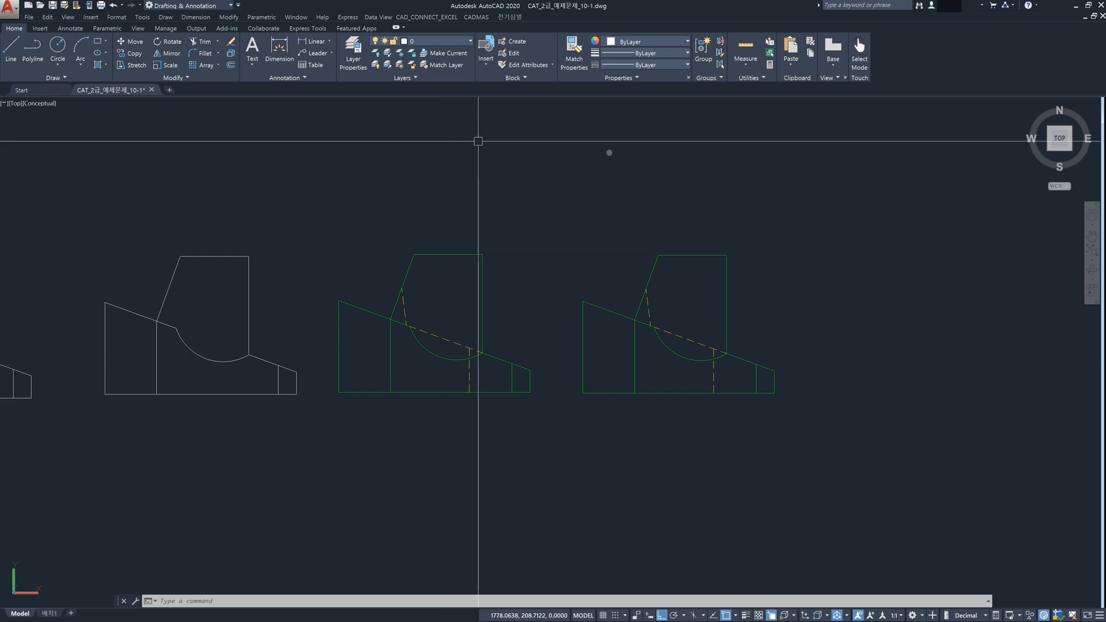
- Check the newly layered projection and the upper outline lines of the neighbouring green projection by selecting them, and clear each selection
click(562, 228)
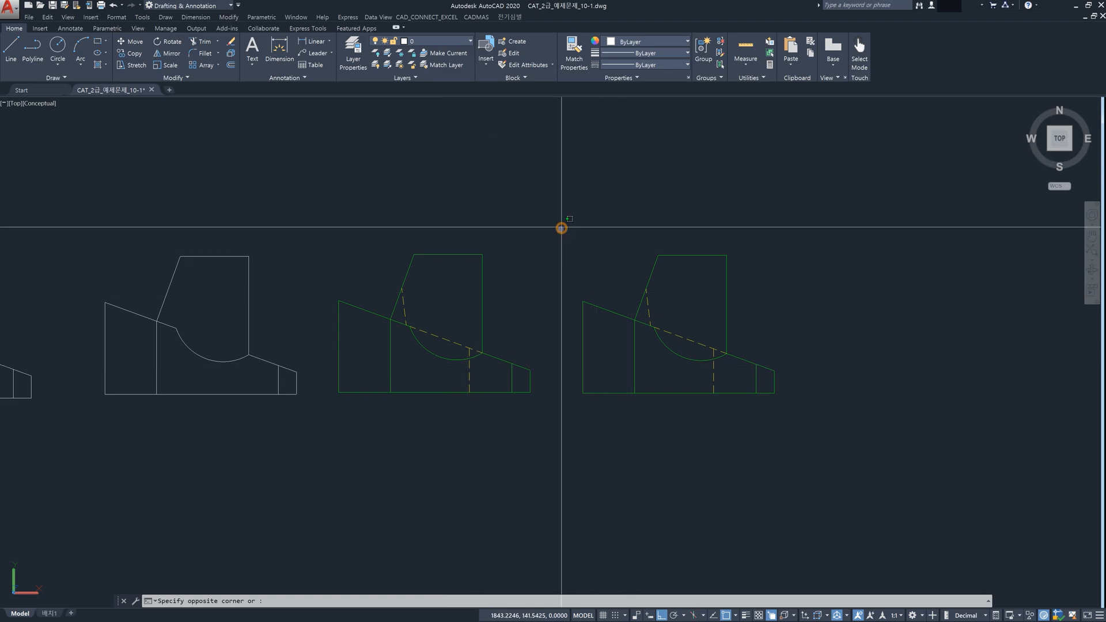
click(809, 438)
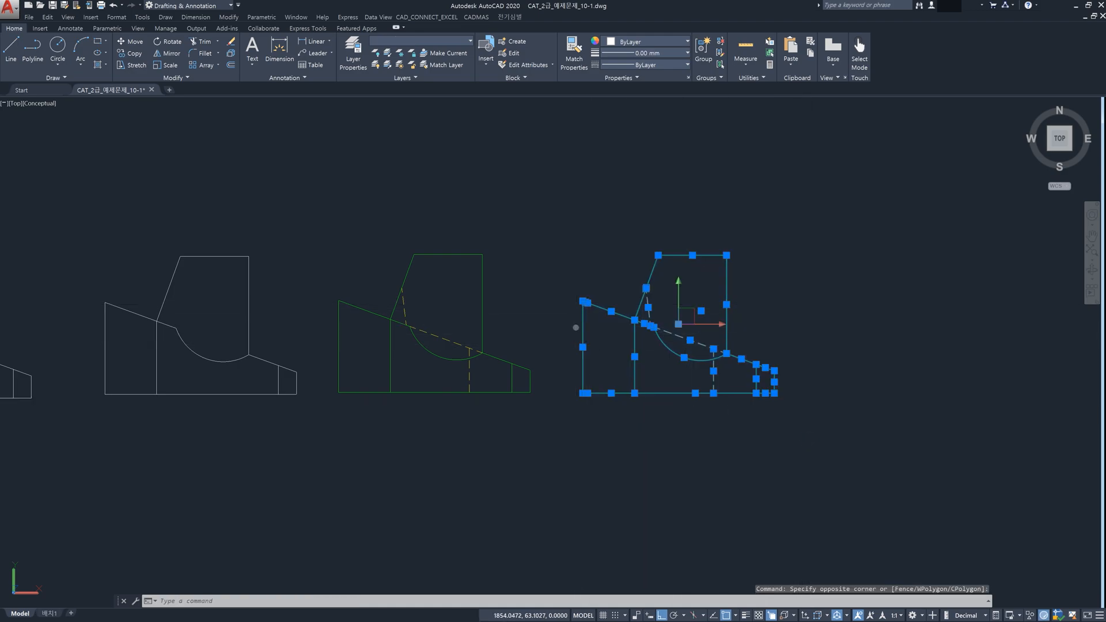
key(Escape)
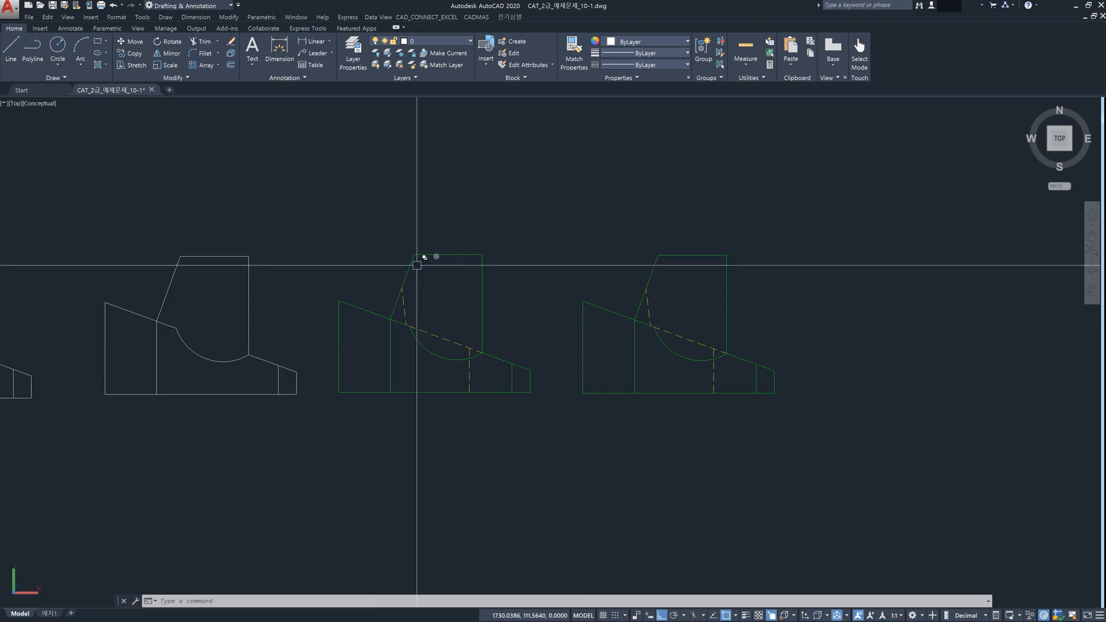
click(435, 267)
click(395, 240)
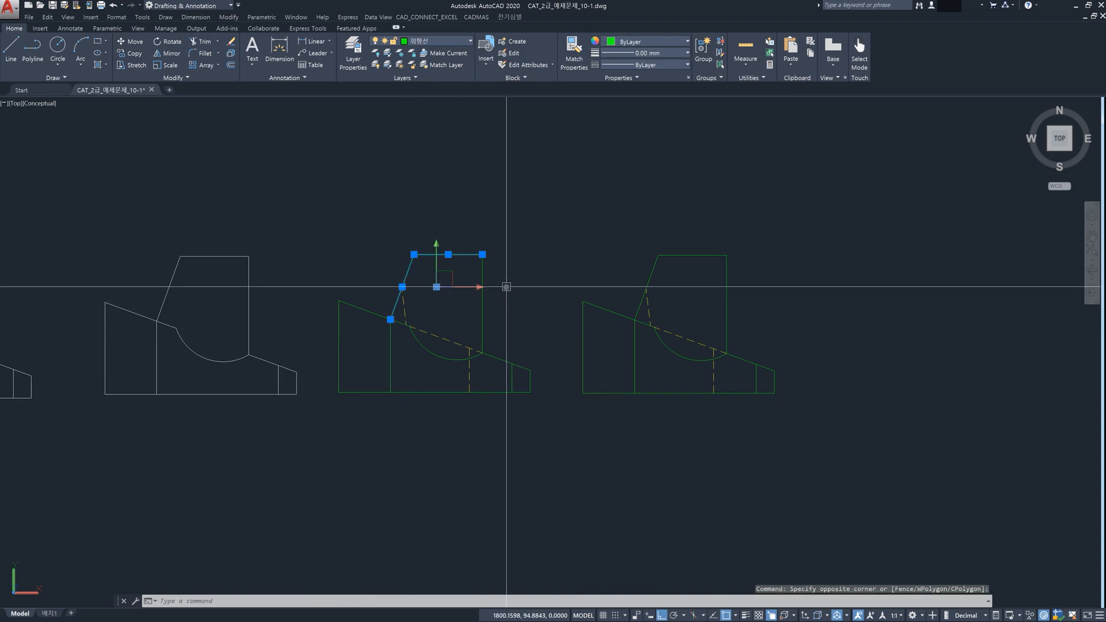
key(Escape)
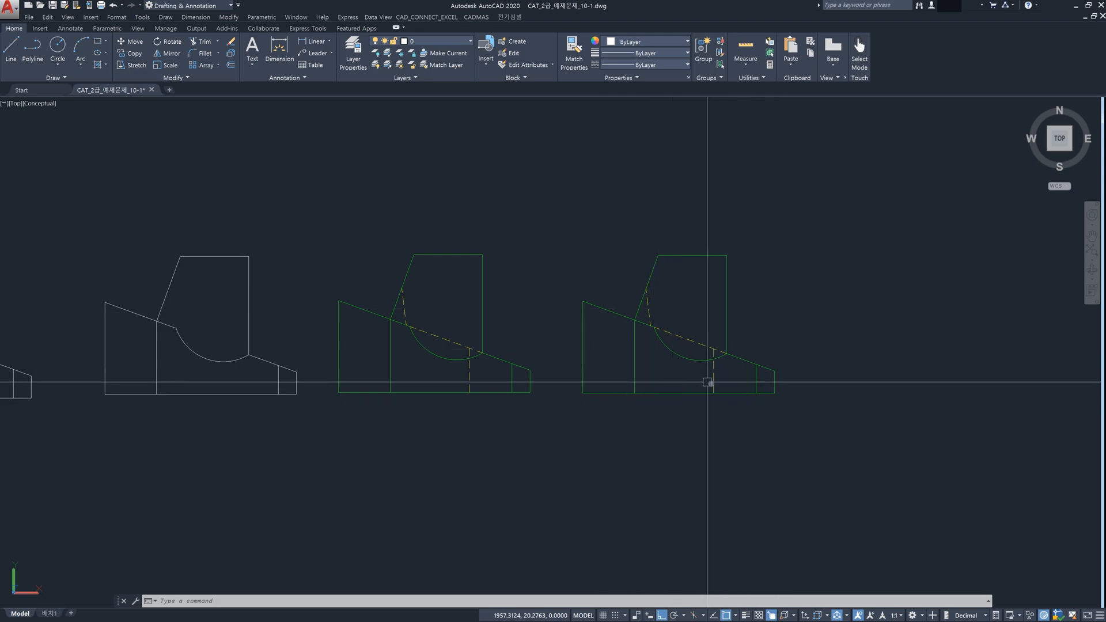
- Review the foreground and obscured line settings of Flatshot from the Front view, and return to the Top view without creating a projection
scroll(715, 392, down, 2)
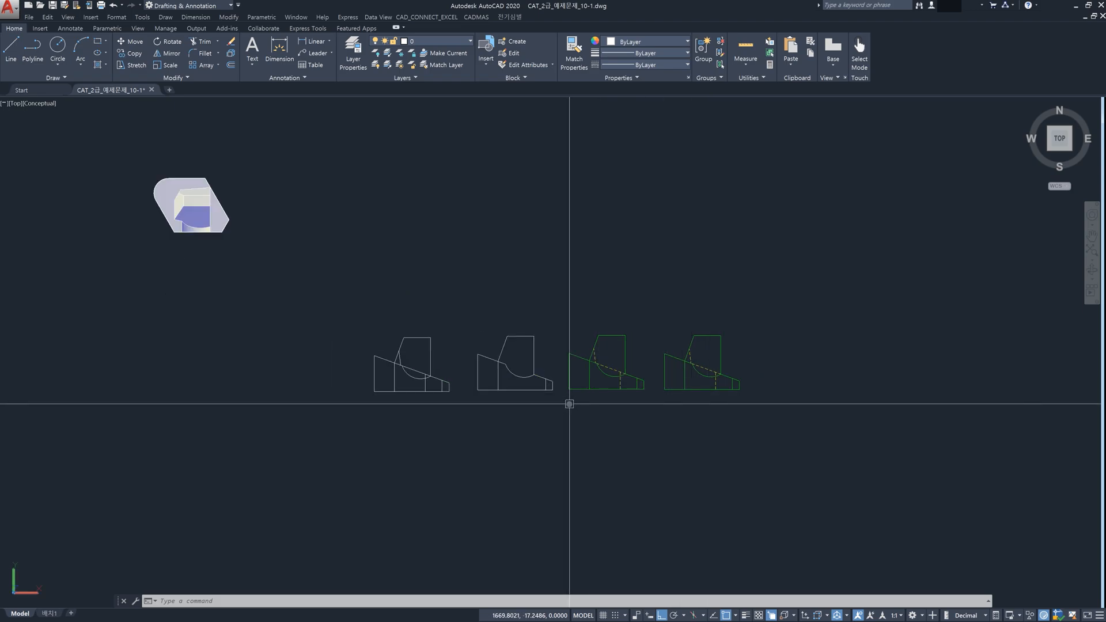
middle_drag(563, 416, 562, 439)
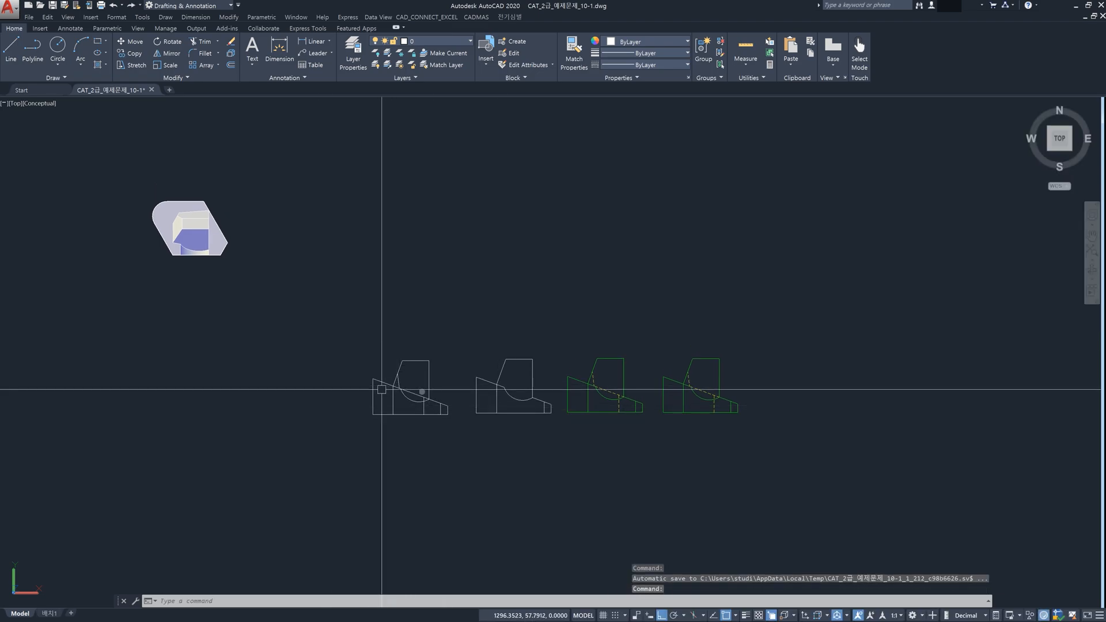
key(Escape)
key(Escape)
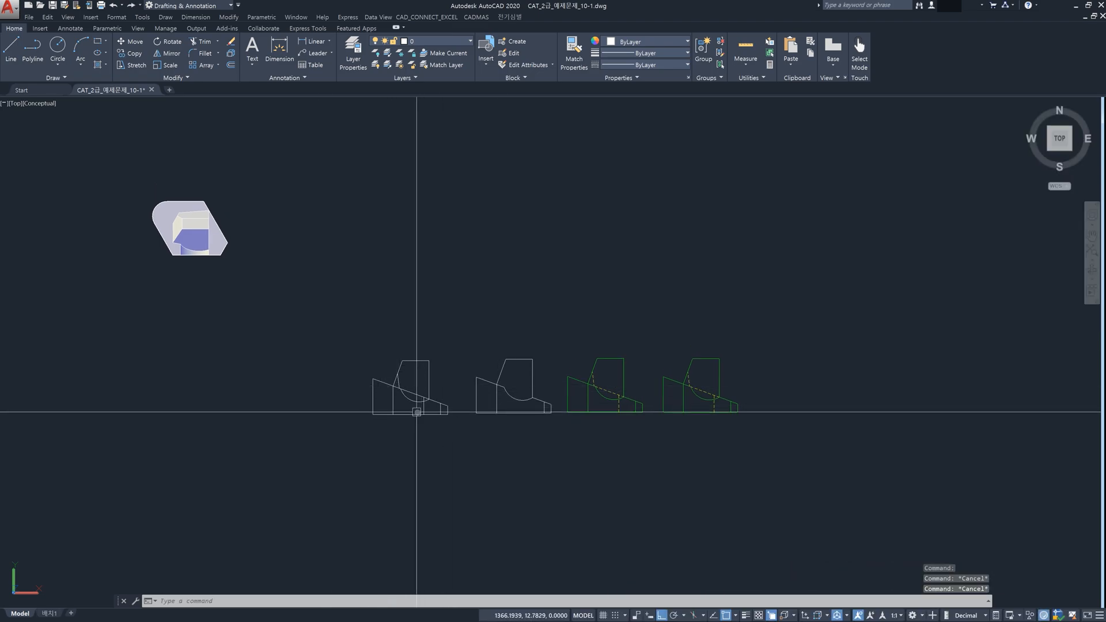
click(1062, 157)
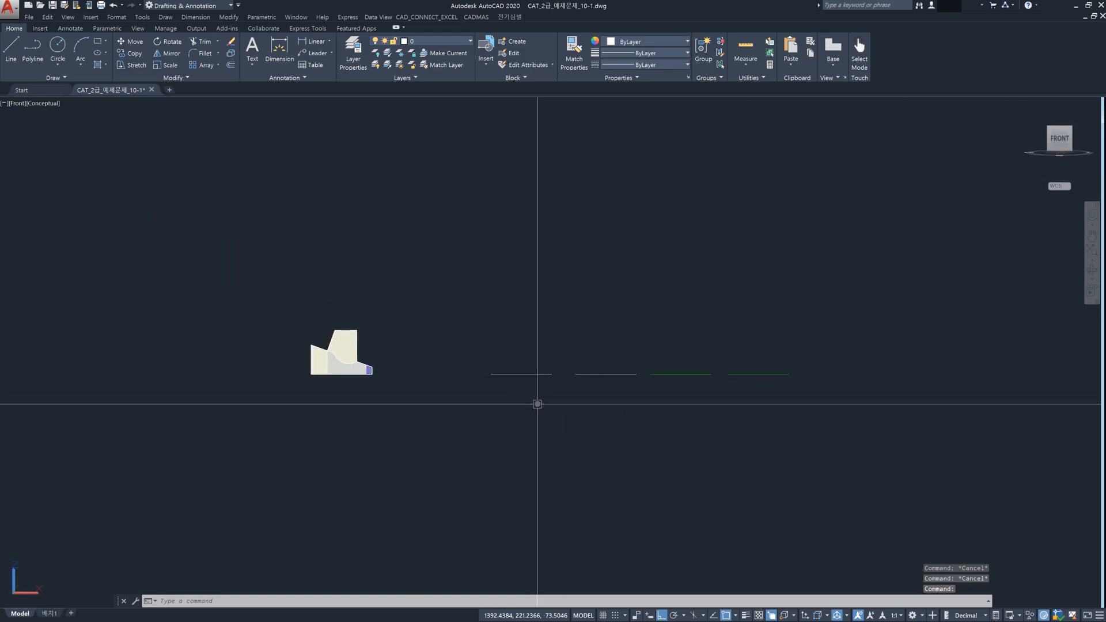
text(fshot)
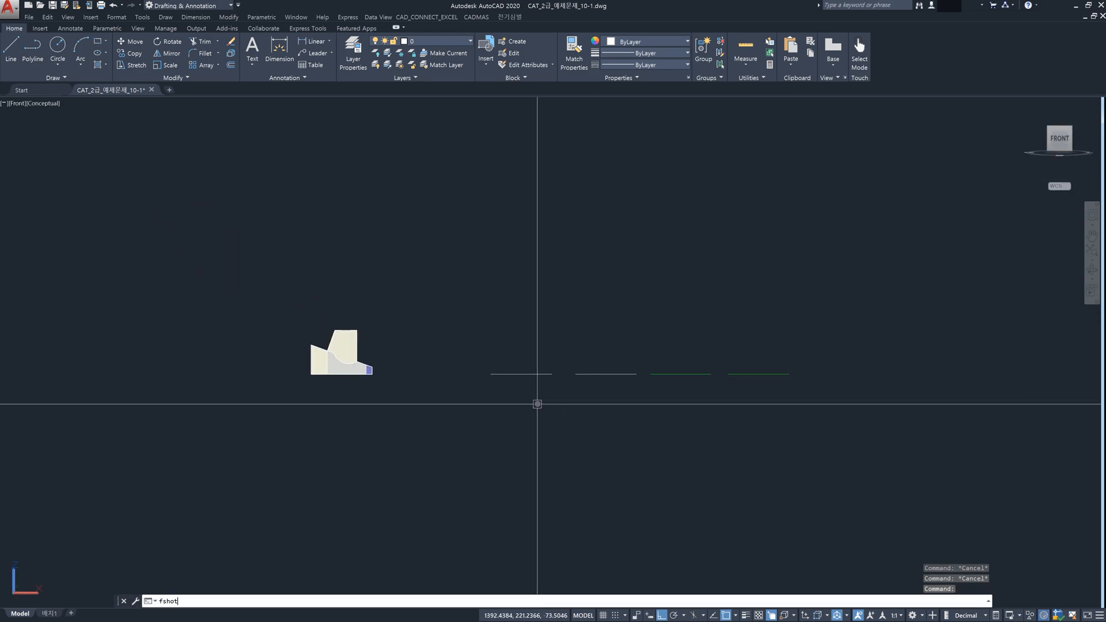
key(Return)
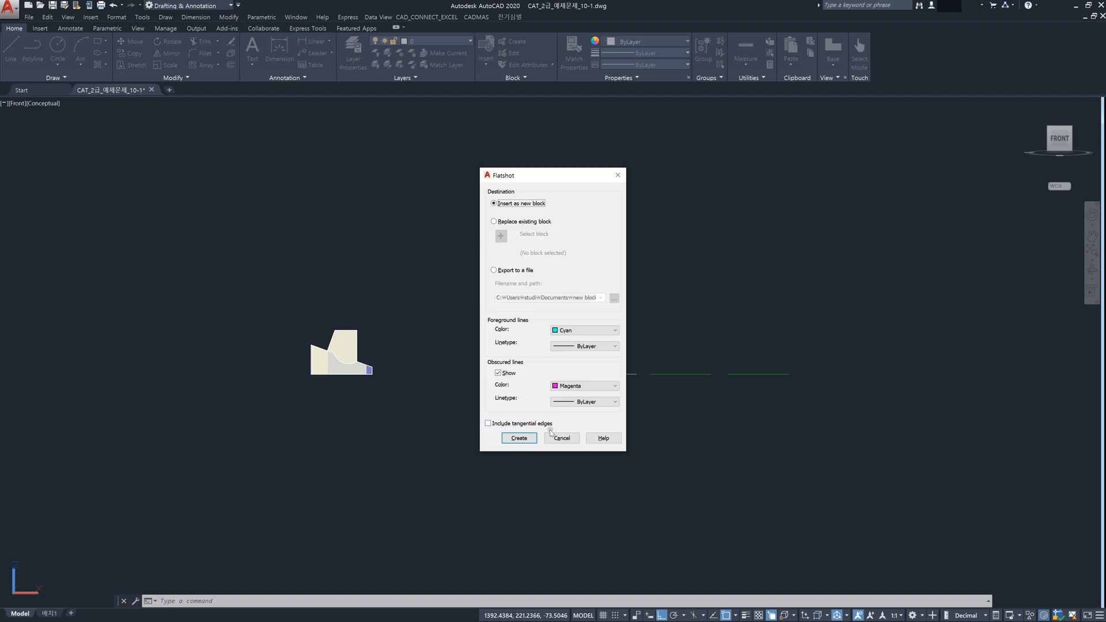
click(563, 439)
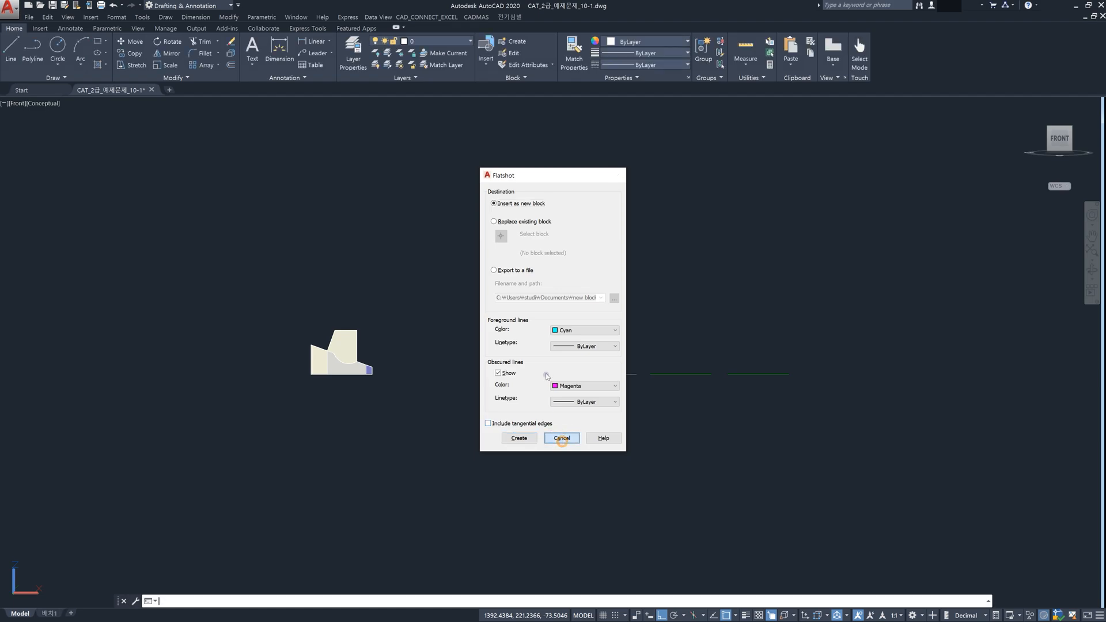
click(1062, 122)
click(1062, 122)
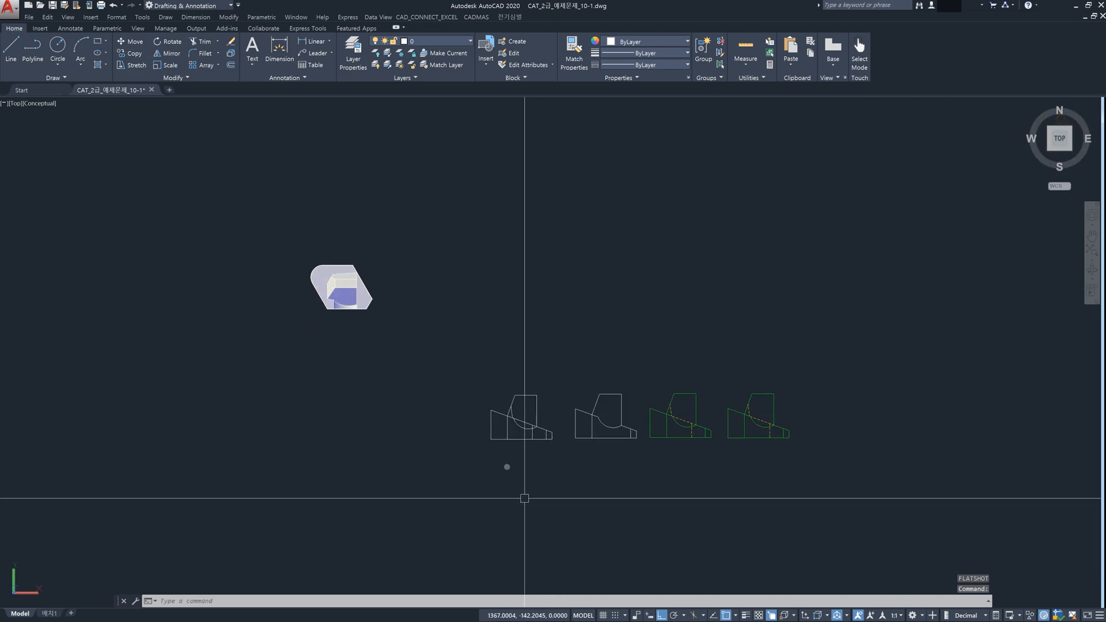
- Compare the corners of the solid's outline with the vertical edges of the first white projection
scroll(605, 452, up, 2)
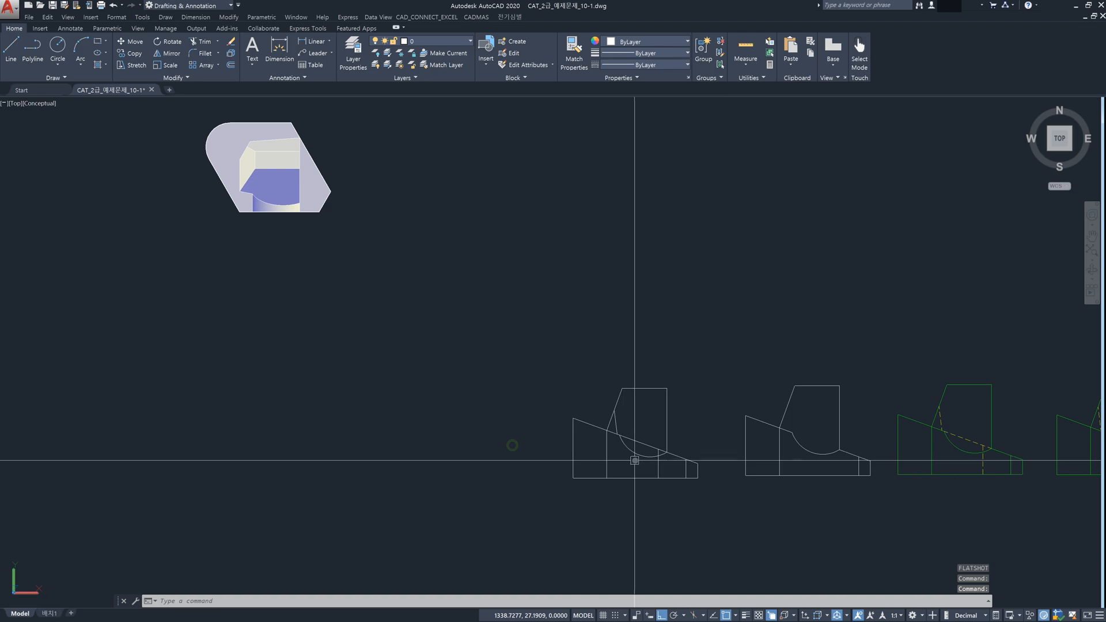
middle_drag(491, 444, 479, 477)
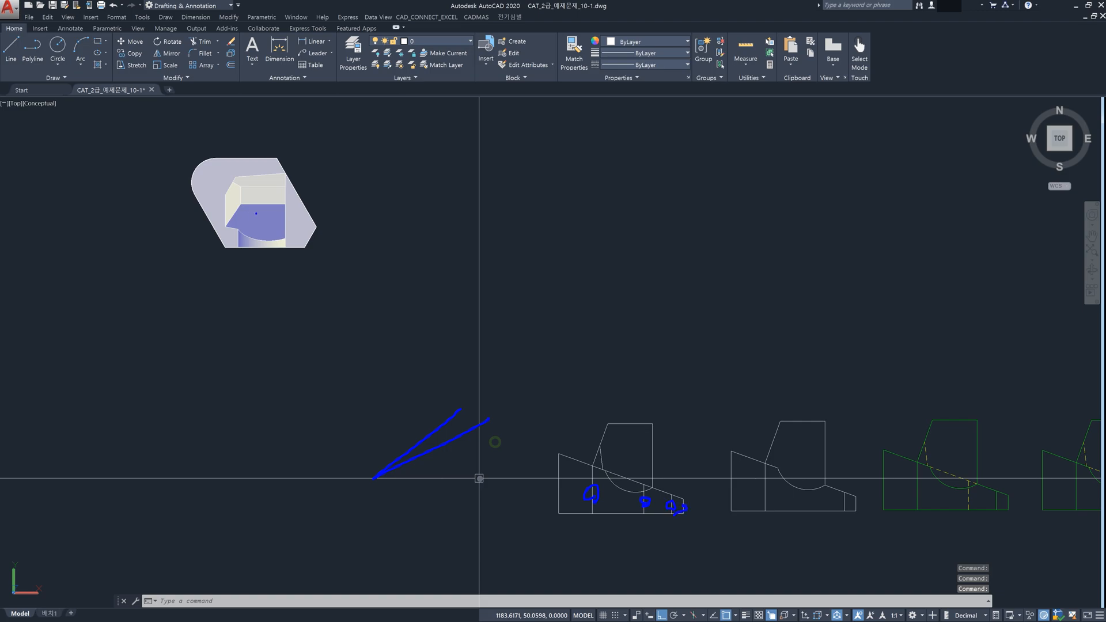
mouse_move(319, 226)
mouse_down()
mouse_move(305, 248)
mouse_move(319, 226)
mouse_move(219, 251)
mouse_move(231, 249)
mouse_move(194, 197)
mouse_up()
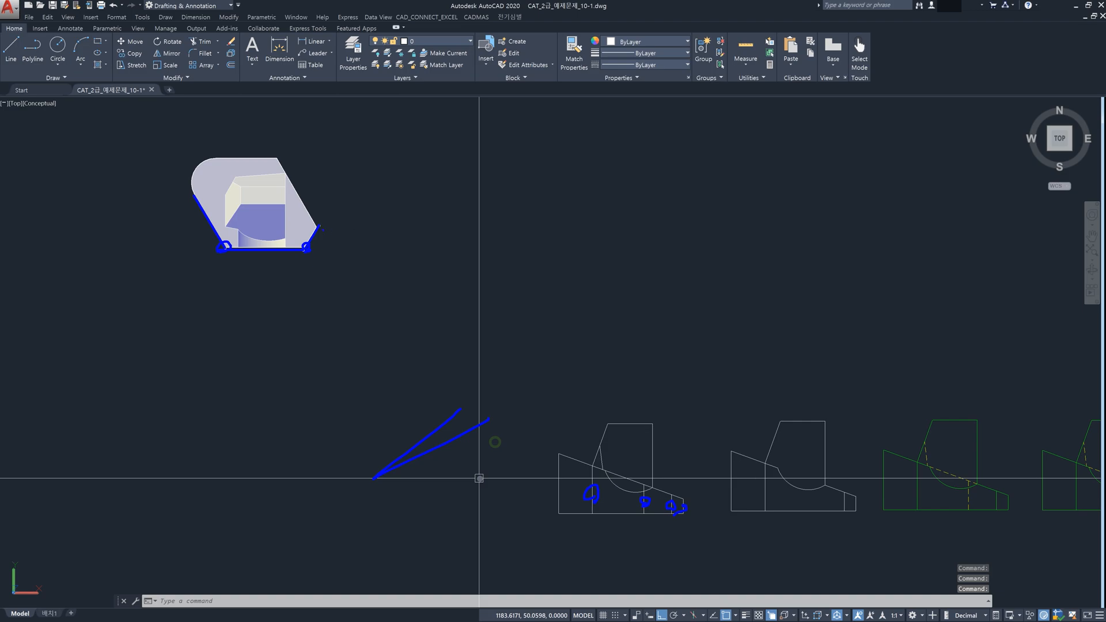
mouse_move(318, 226)
mouse_down()
mouse_move(300, 225)
mouse_move(314, 229)
mouse_up()
drag(196, 180, 193, 172)
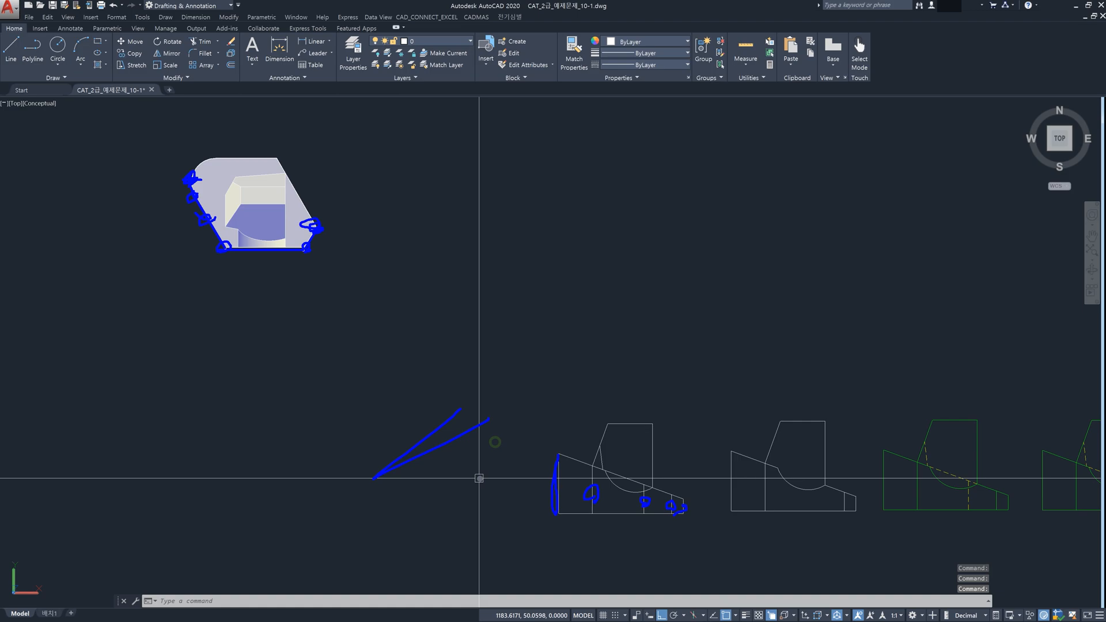
- From the Front view, create a Flatshot as a new block with cyan foreground lines, magenta obscured lines and tangential edges included
key(Escape)
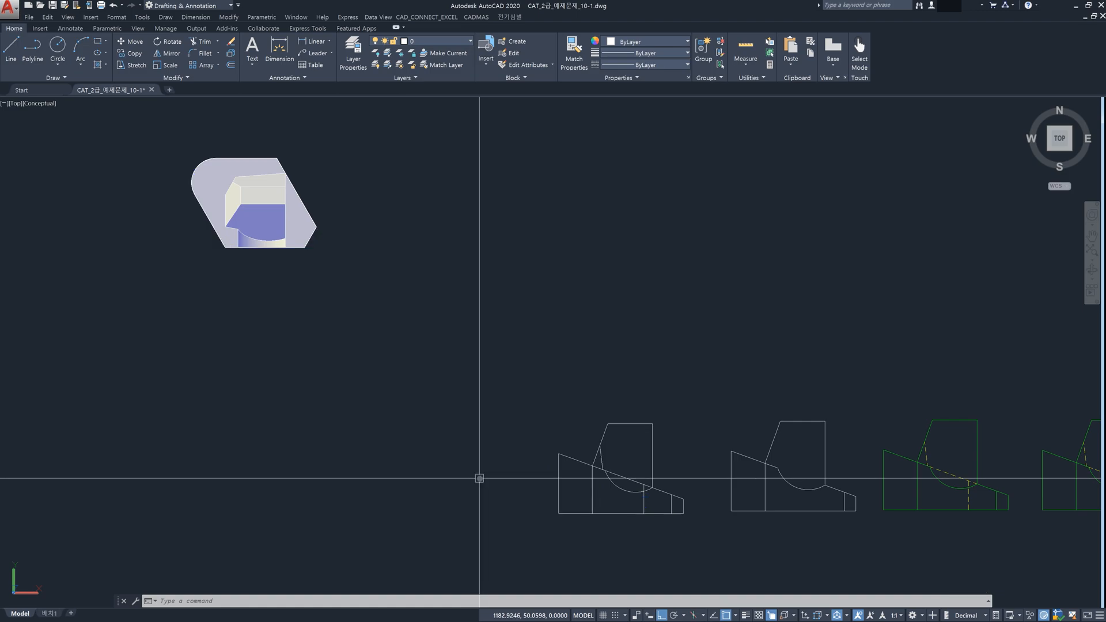
text(f)
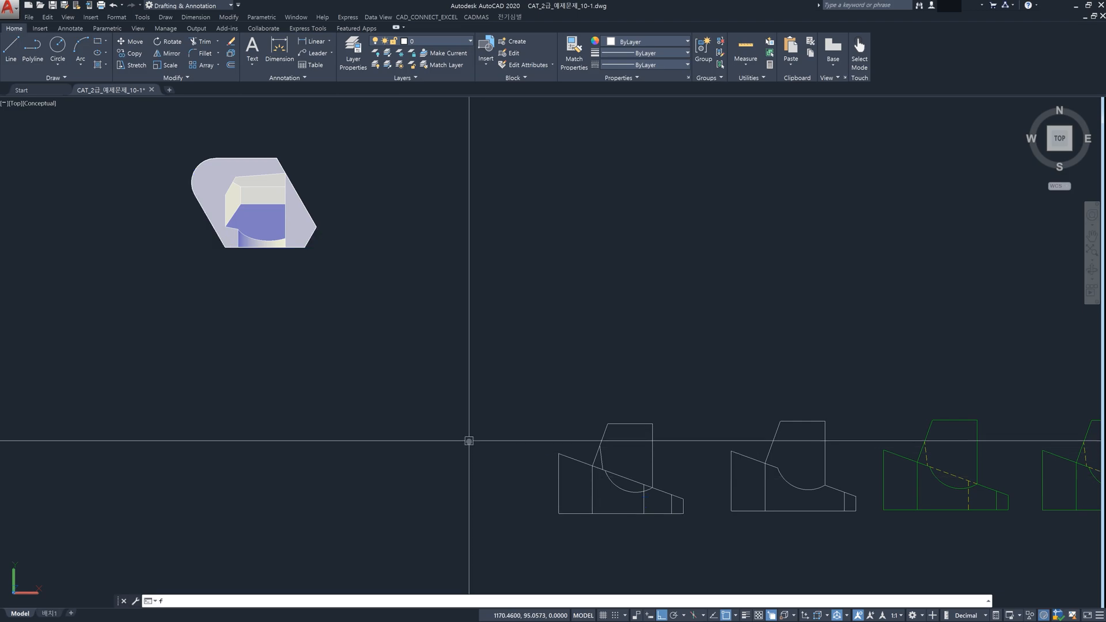
key(Escape)
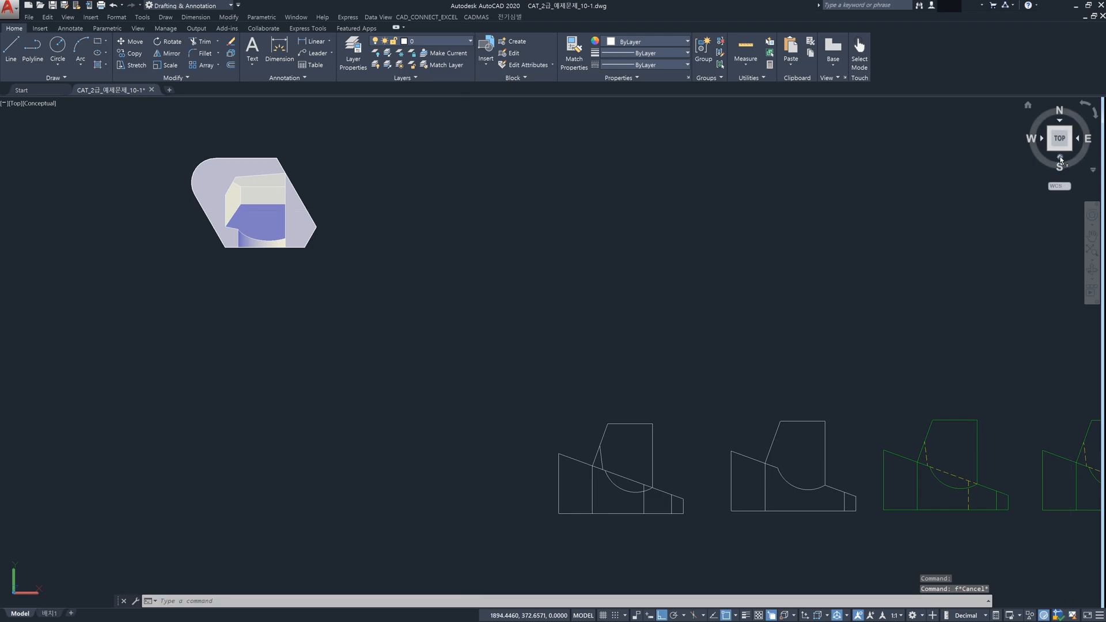
click(1060, 157)
text(f)
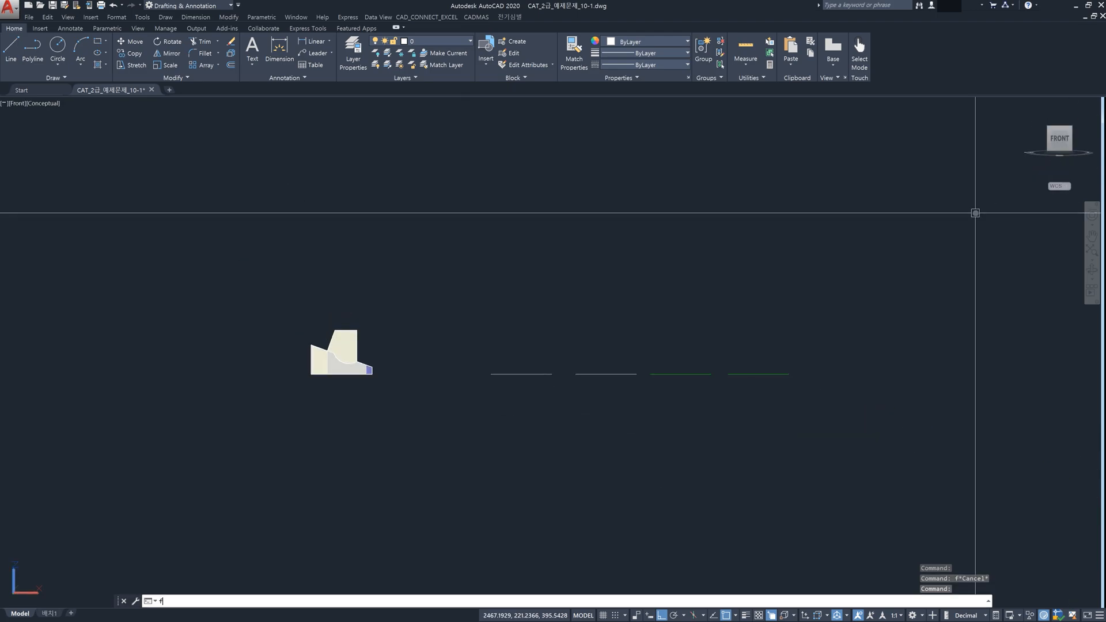
text(shot)
key(Return)
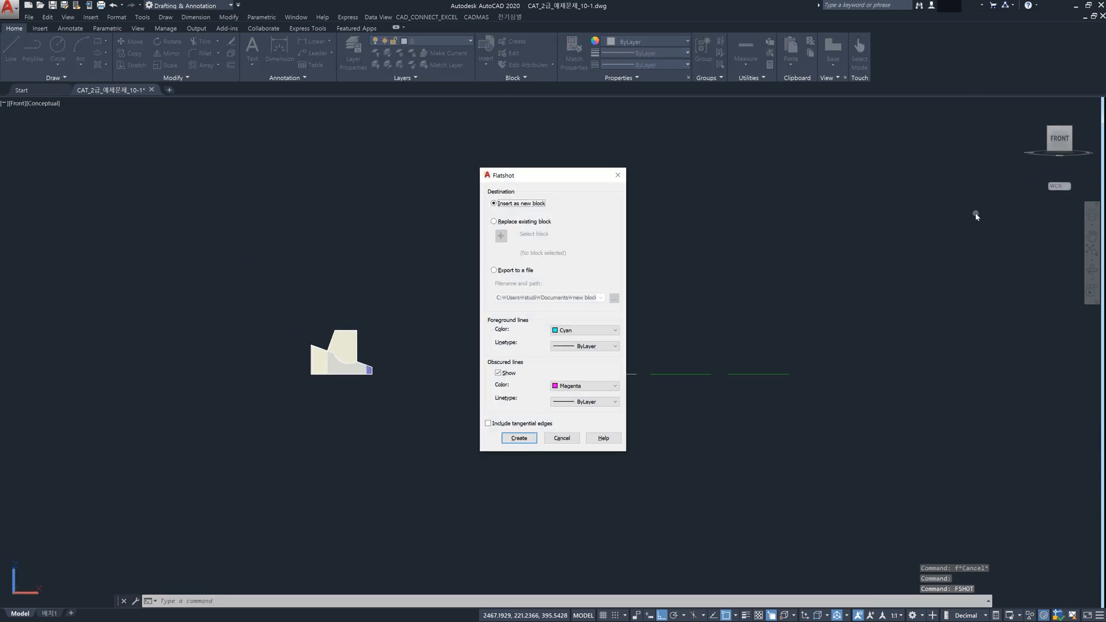
click(488, 424)
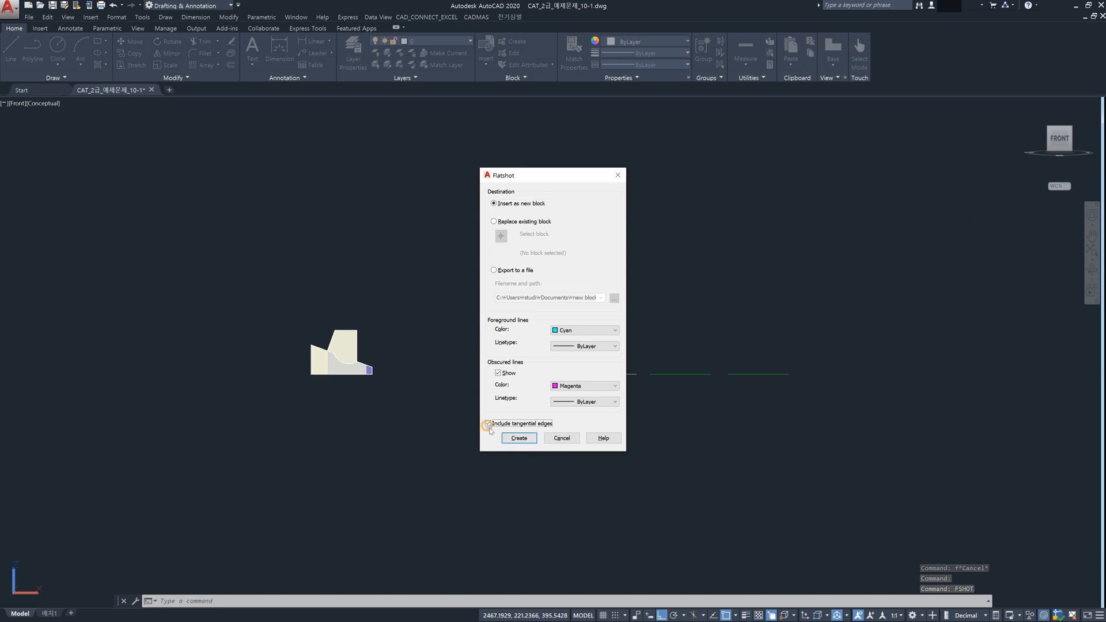
click(519, 439)
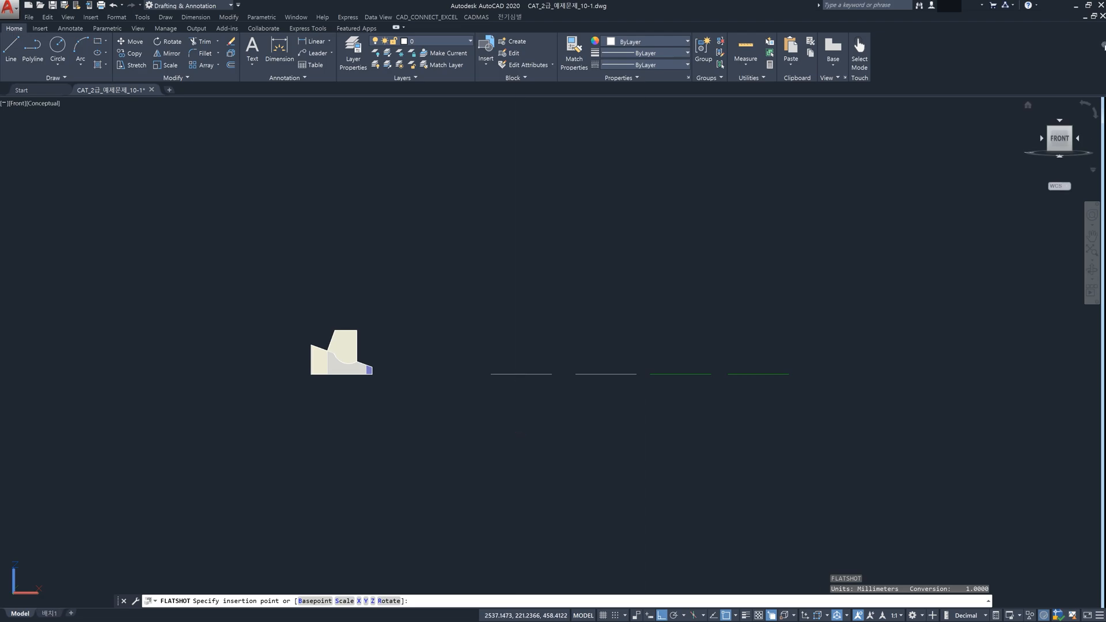
- Insert the Flatshot block in the Top view beside the first white projection, with default scale factors and rotation angle
click(1060, 112)
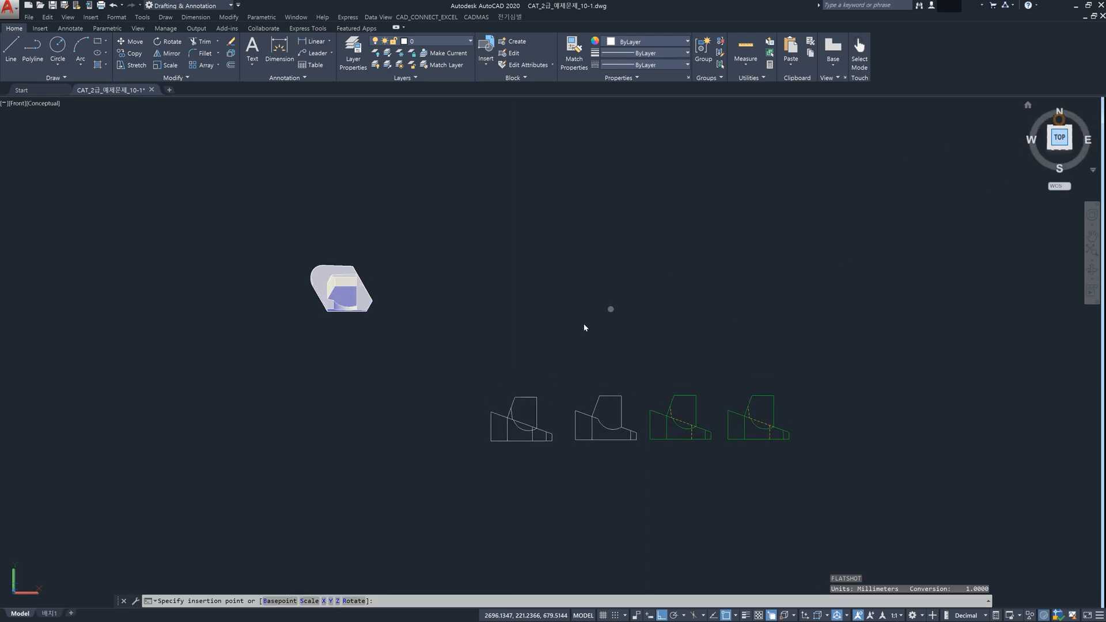
click(75, 440)
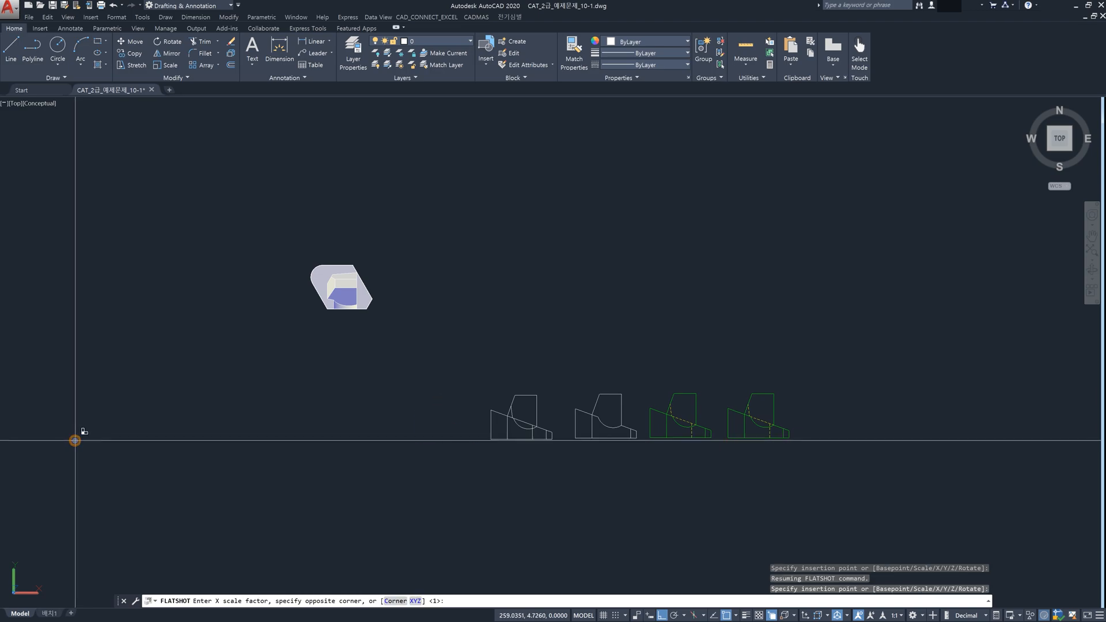
key(Return)
key(Return)
key(Return)
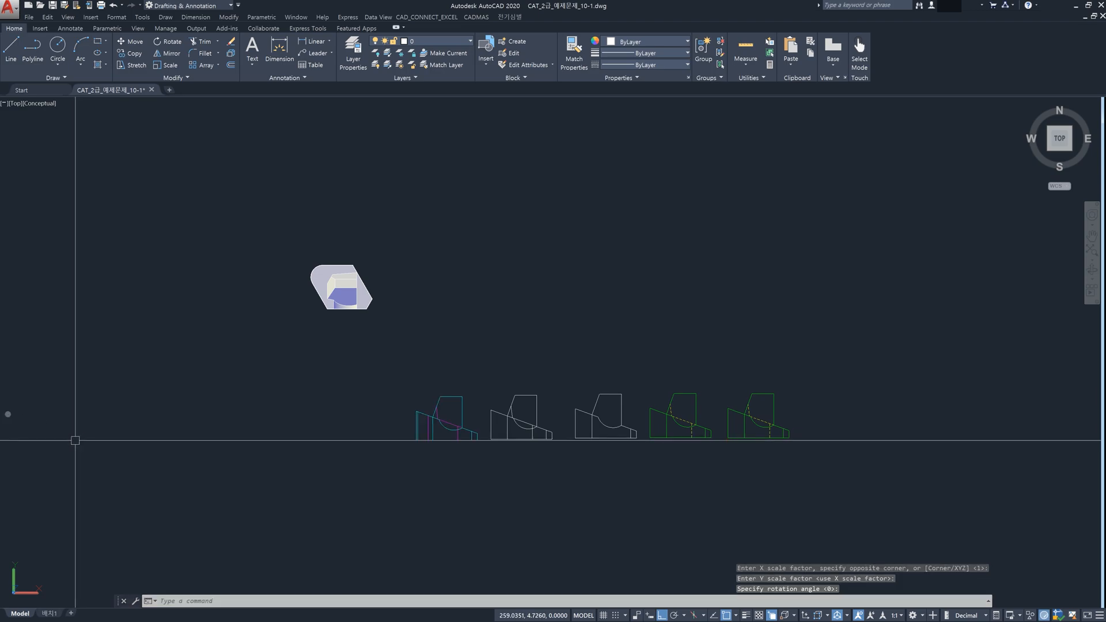
- Inspect the vertical lines near the left end of the new cyan and magenta projection, selecting the block and clearing the selection
scroll(502, 432, up, 4)
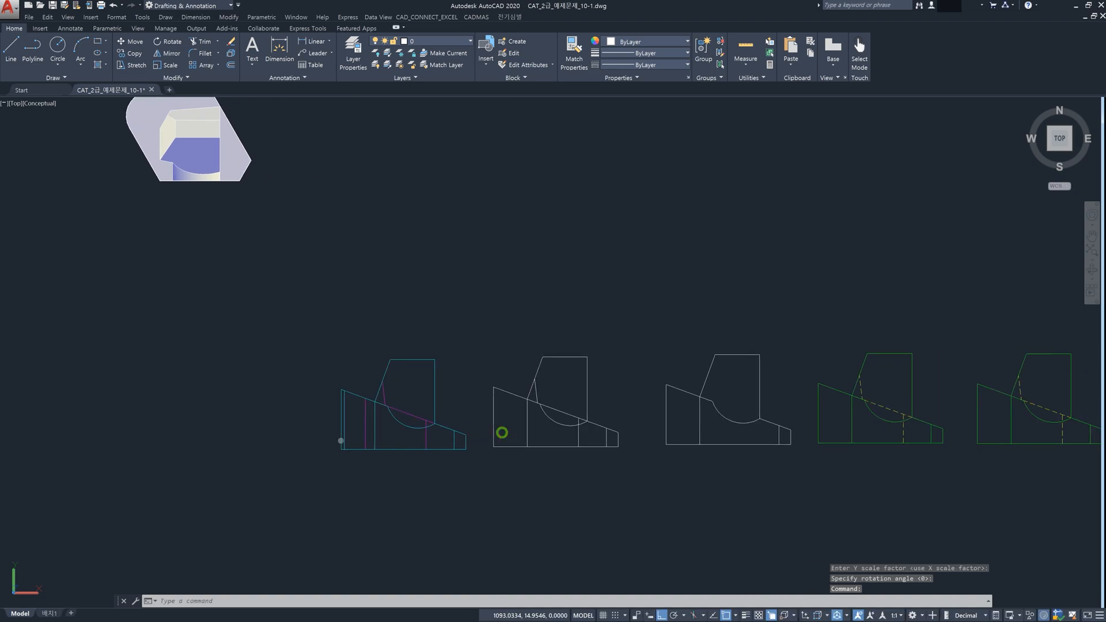
middle_drag(358, 440, 328, 457)
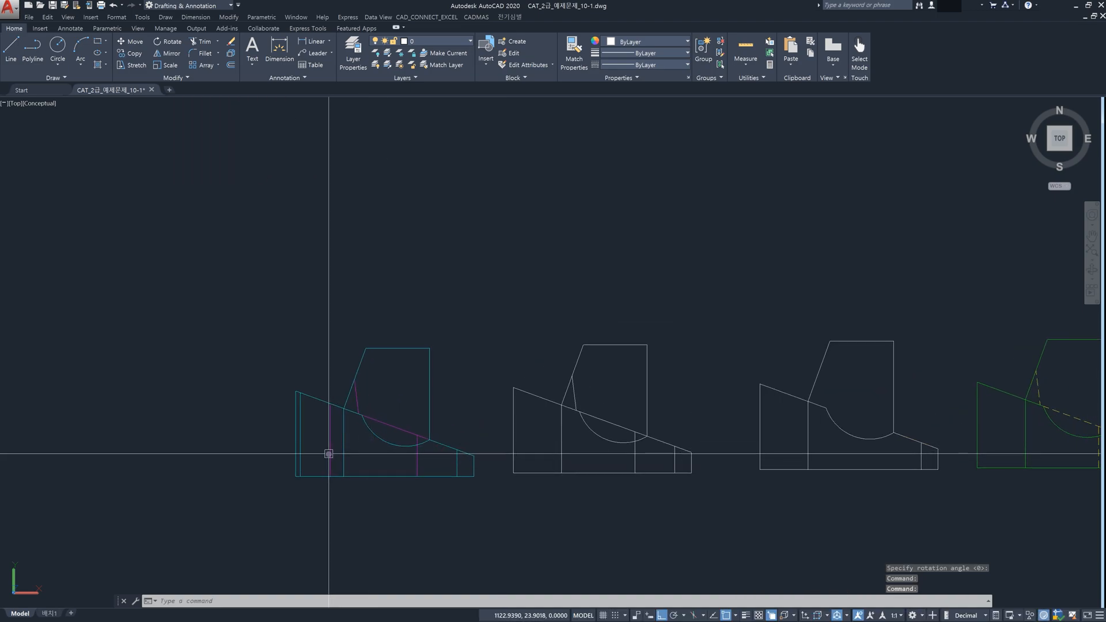
click(329, 454)
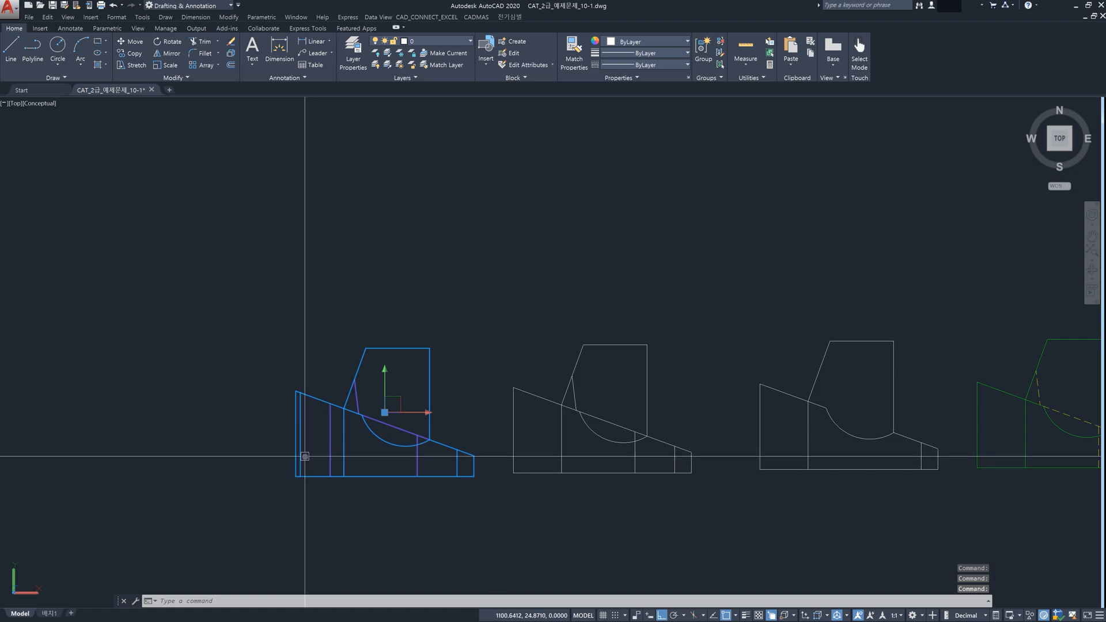
key(Escape)
key(Escape)
scroll(333, 430, down, 4)
middle_drag(319, 383, 390, 451)
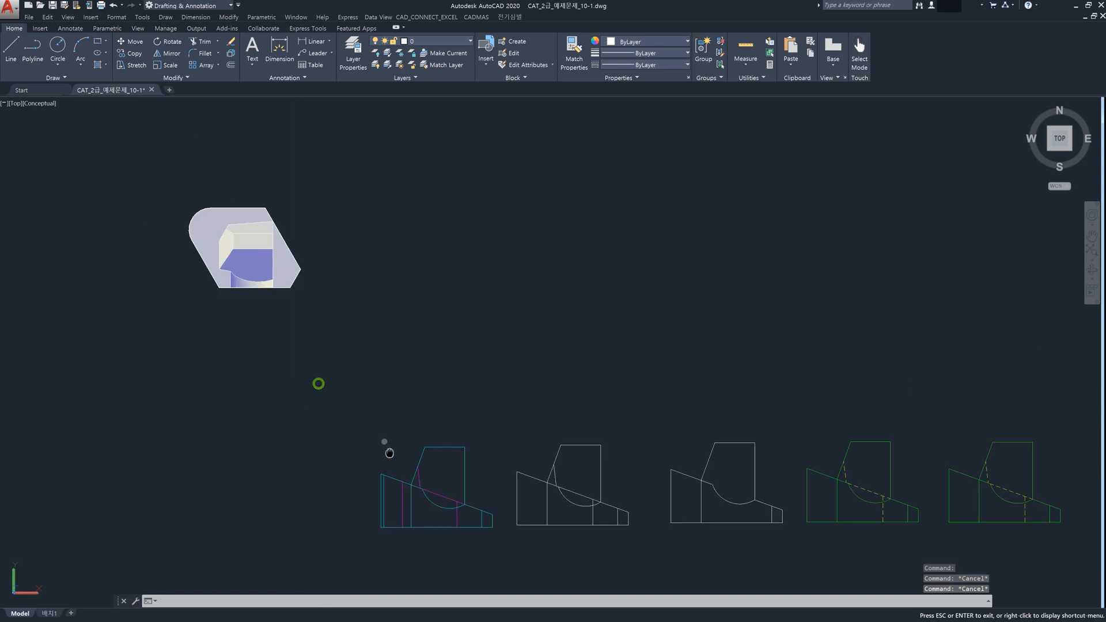
- Examine where the solid's rounded corner meets its straight edges tangentially
scroll(229, 263, up, 3)
scroll(231, 249, up, 2)
middle_drag(204, 195, 204, 249)
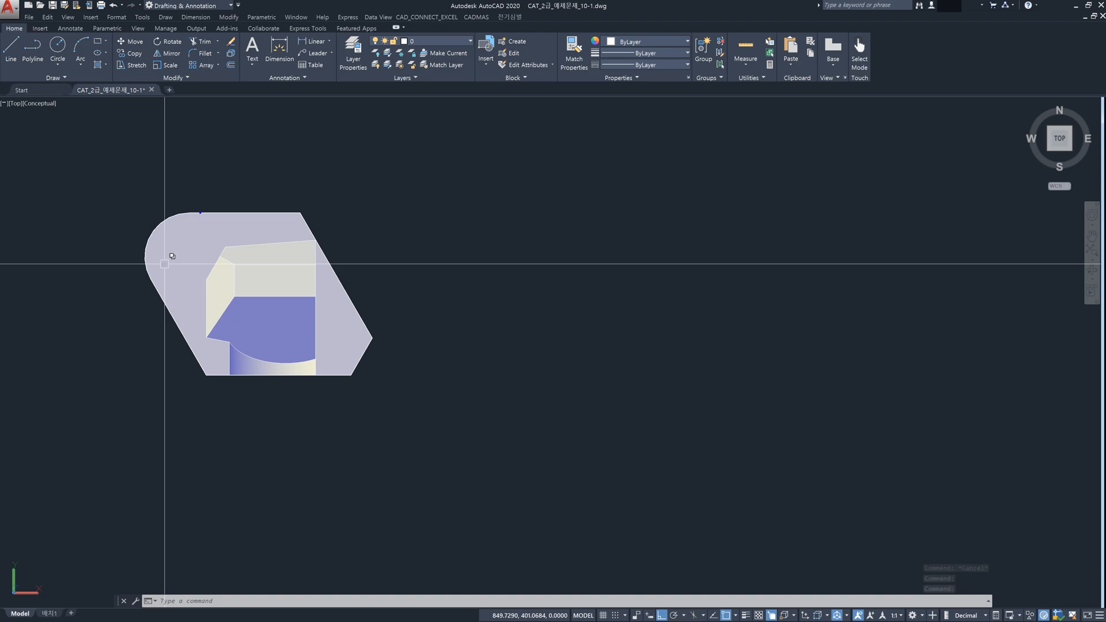
drag(192, 219, 293, 210)
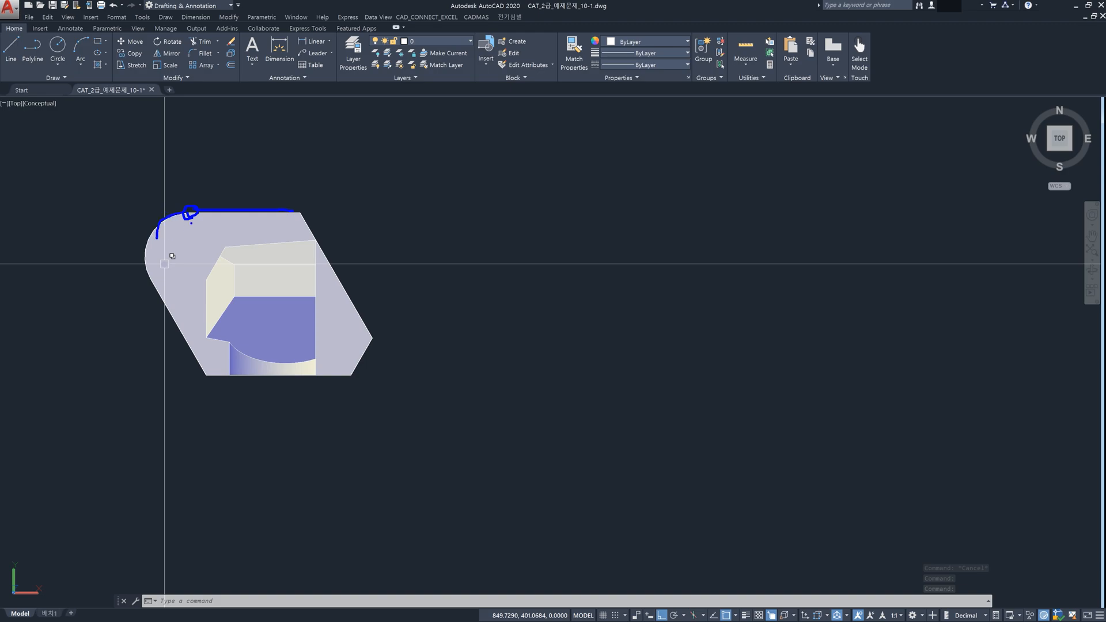
mouse_move(191, 223)
mouse_down()
mouse_move(183, 218)
mouse_move(192, 221)
mouse_up()
drag(154, 285, 153, 281)
key(Escape)
- Compare the cyan and magenta tangent lines at the left end of the new projection with the solid and the neighbouring projections
scroll(284, 253, down, 4)
middle_drag(332, 328, 310, 205)
scroll(308, 290, up, 3)
scroll(453, 394, up, 5)
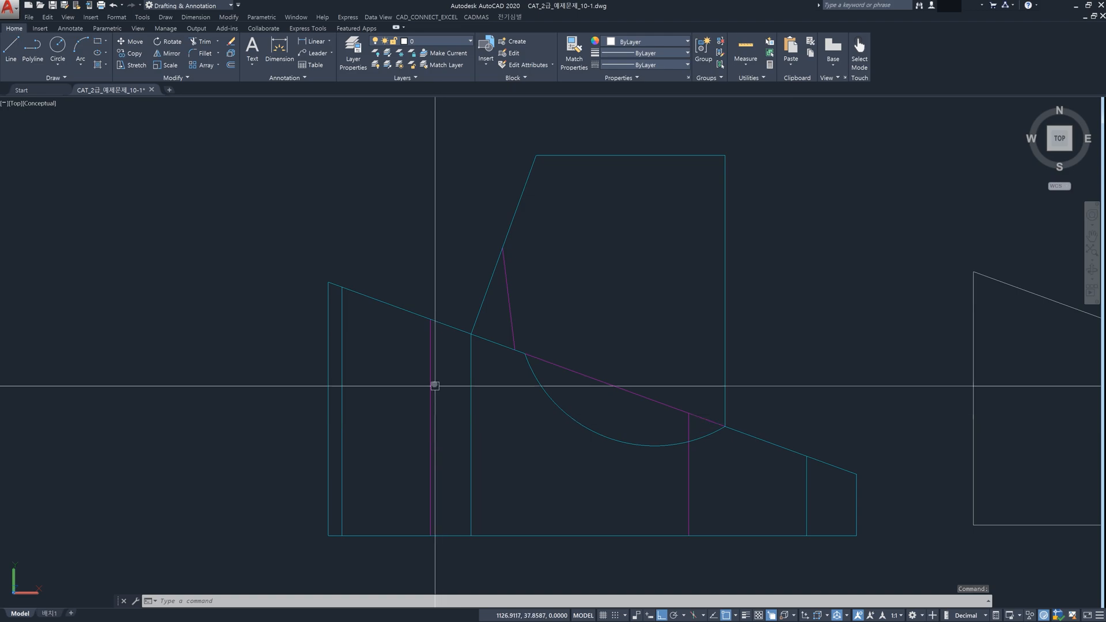
key(ctrl+2)
mouse_move(421, 297)
ctrl+mouse_down()
mouse_move(413, 526)
mouse_move(438, 546)
ctrl+mouse_up()
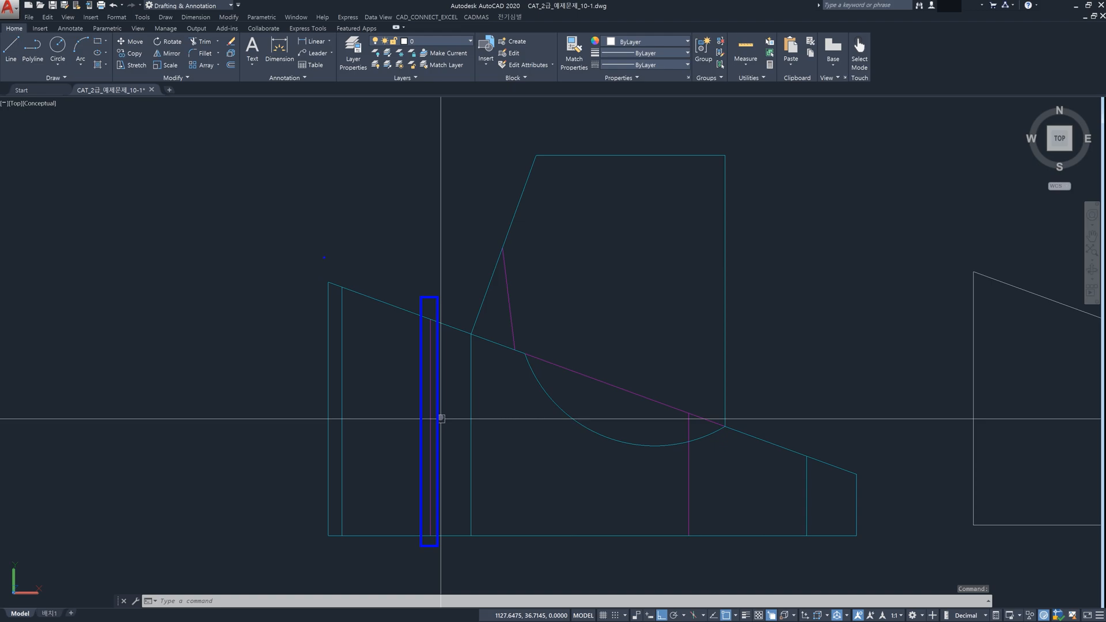
ctrl+drag(333, 265, 355, 556)
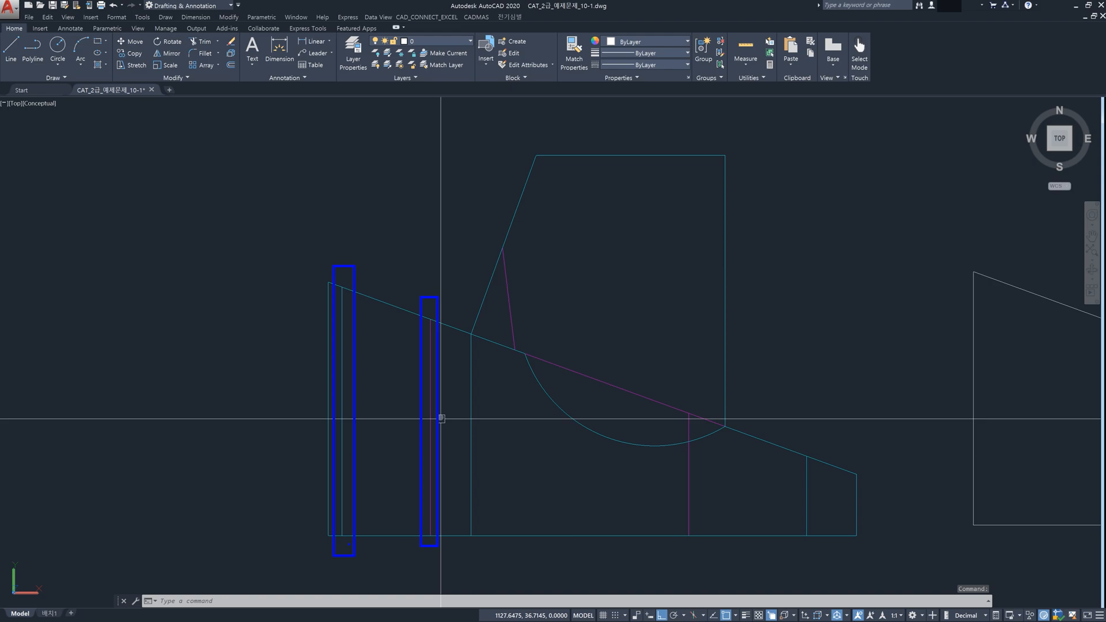
key(Escape)
scroll(500, 390, down, 6)
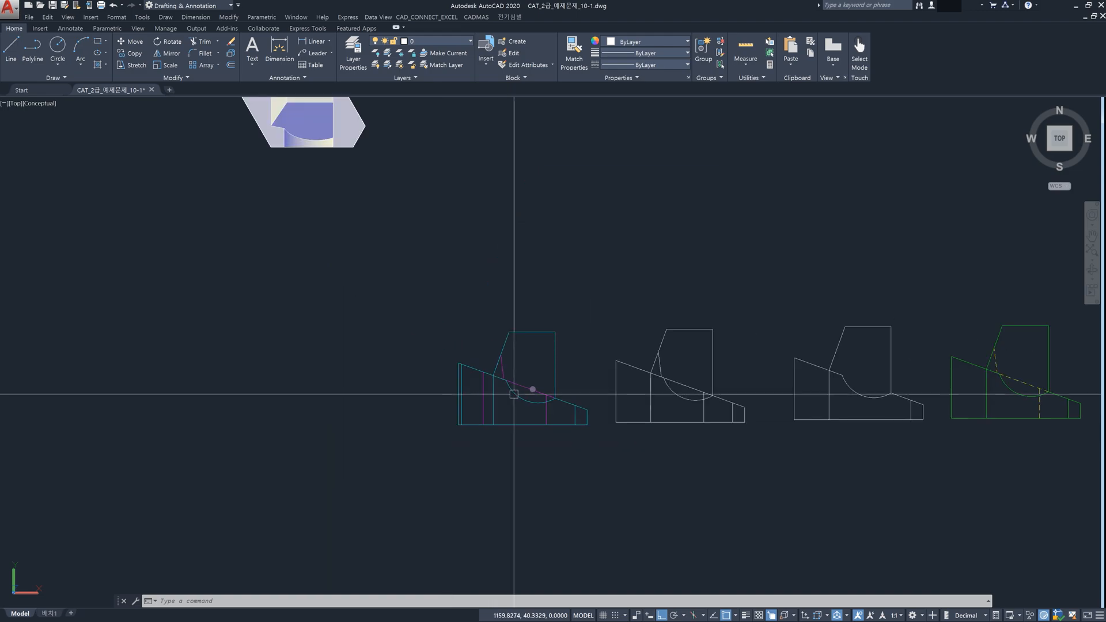
middle_drag(531, 395, 409, 468)
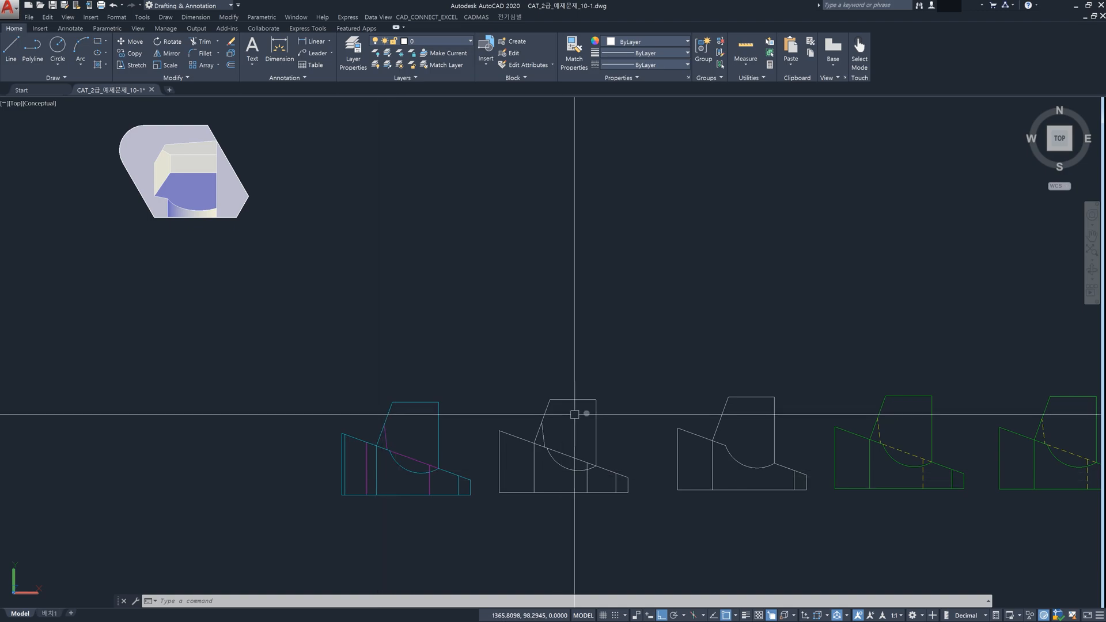
- Delete all the front-view projections, keeping only the 3D solid
scroll(525, 427, down, 6)
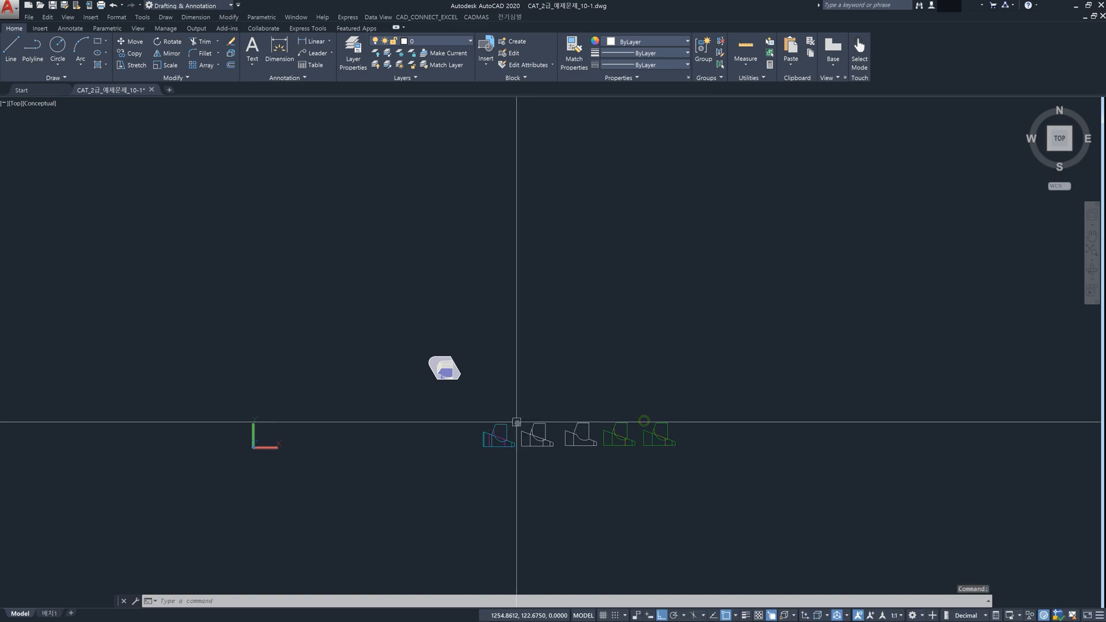
scroll(562, 427, up, 3)
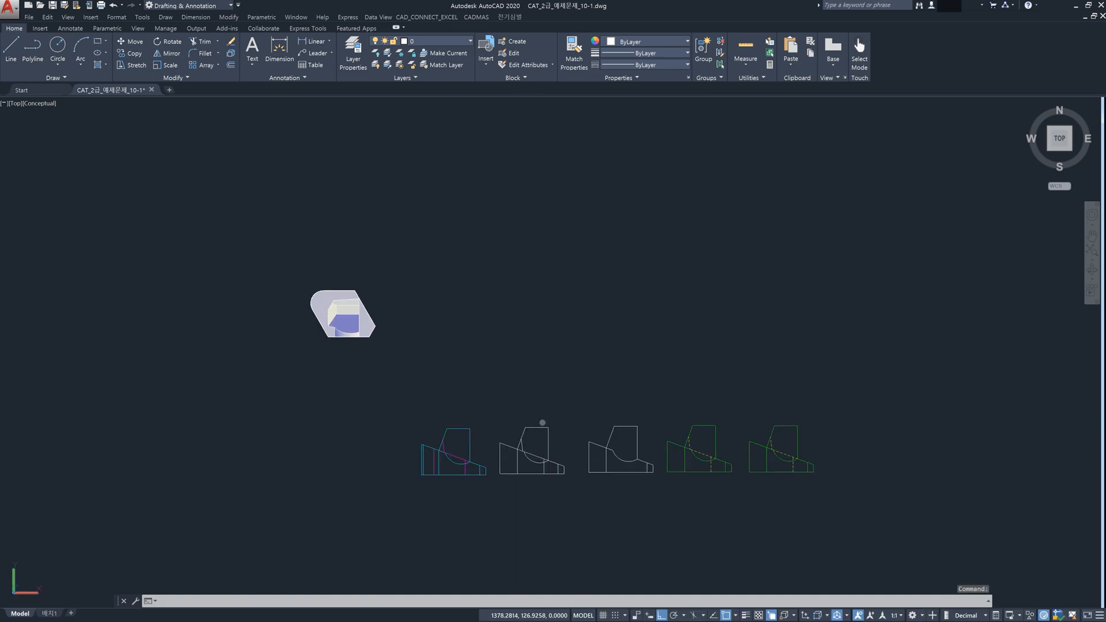
click(339, 392)
click(861, 507)
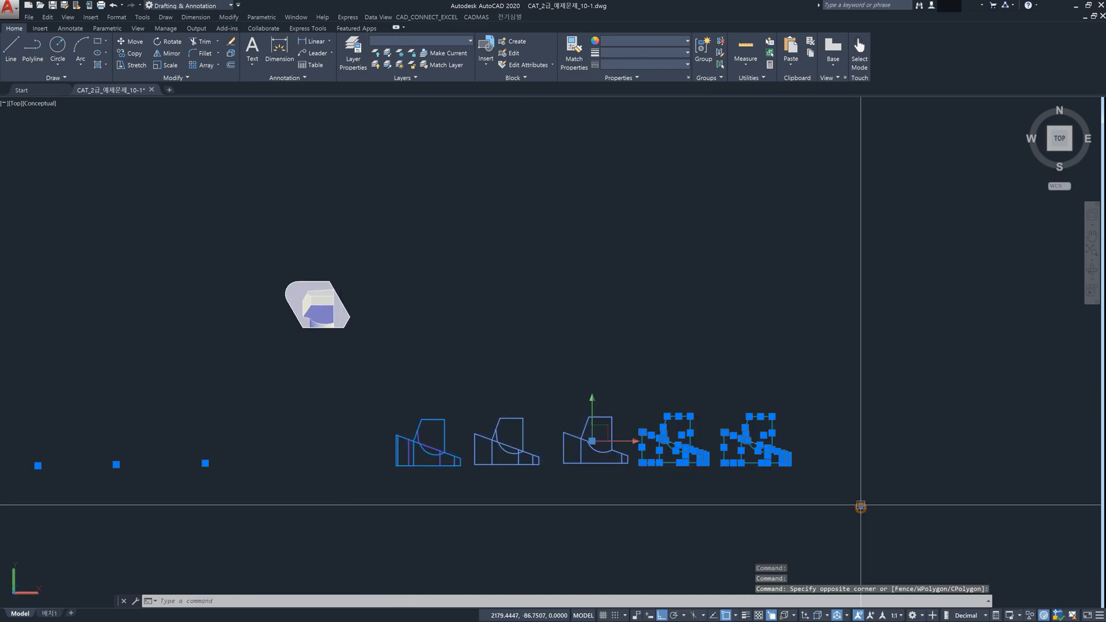
key(Delete)
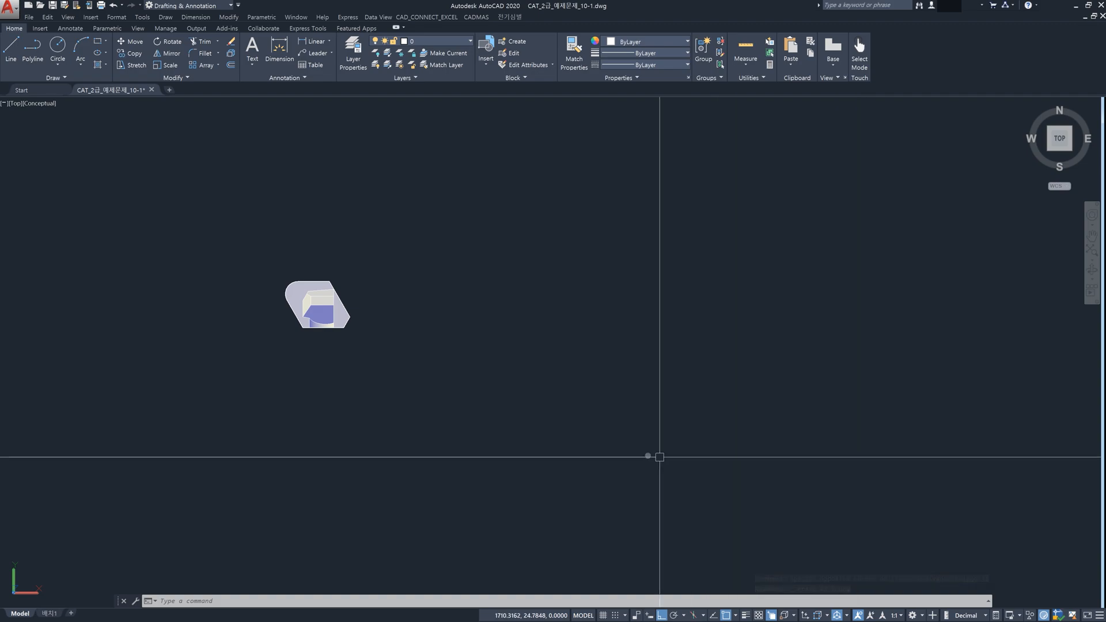
middle_drag(647, 460, 681, 436)
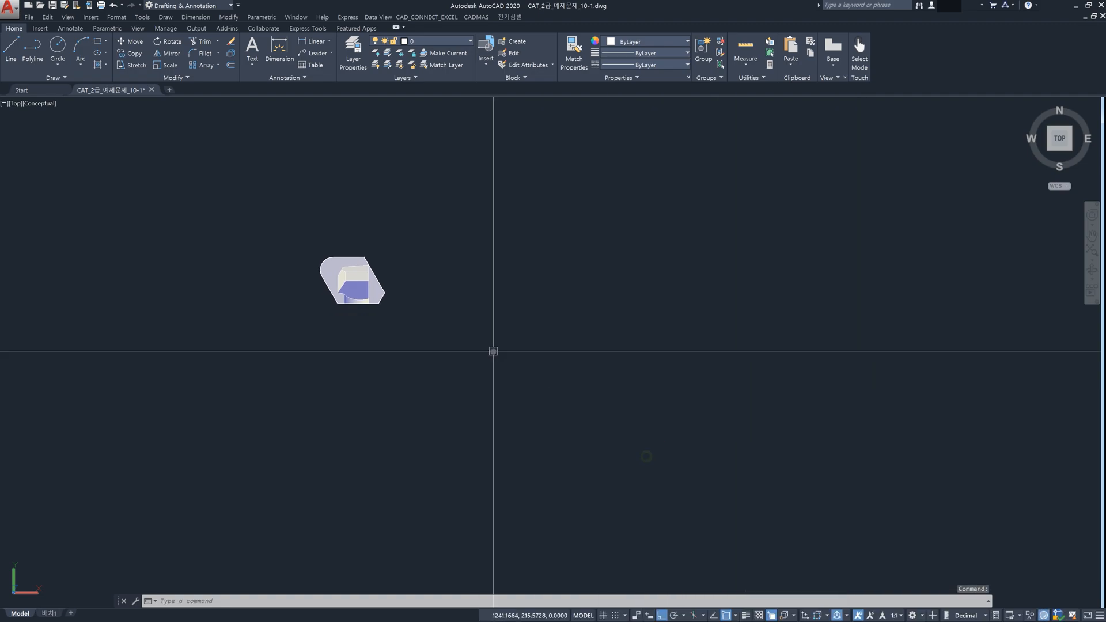
click(520, 378)
middle_drag(520, 378, 491, 402)
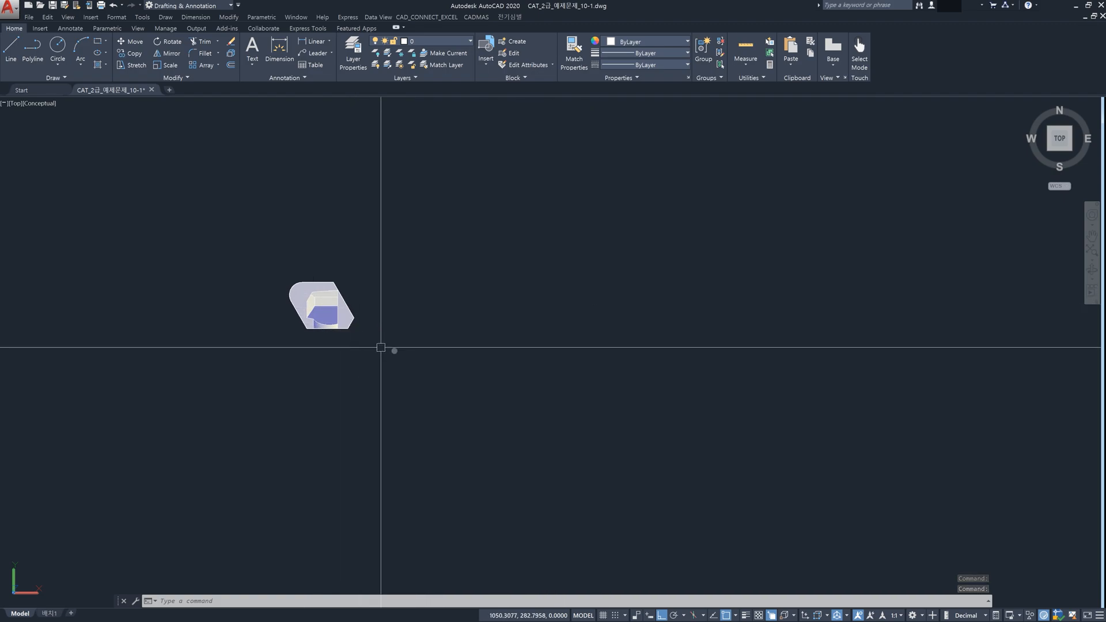
key(Escape)
key(Escape)
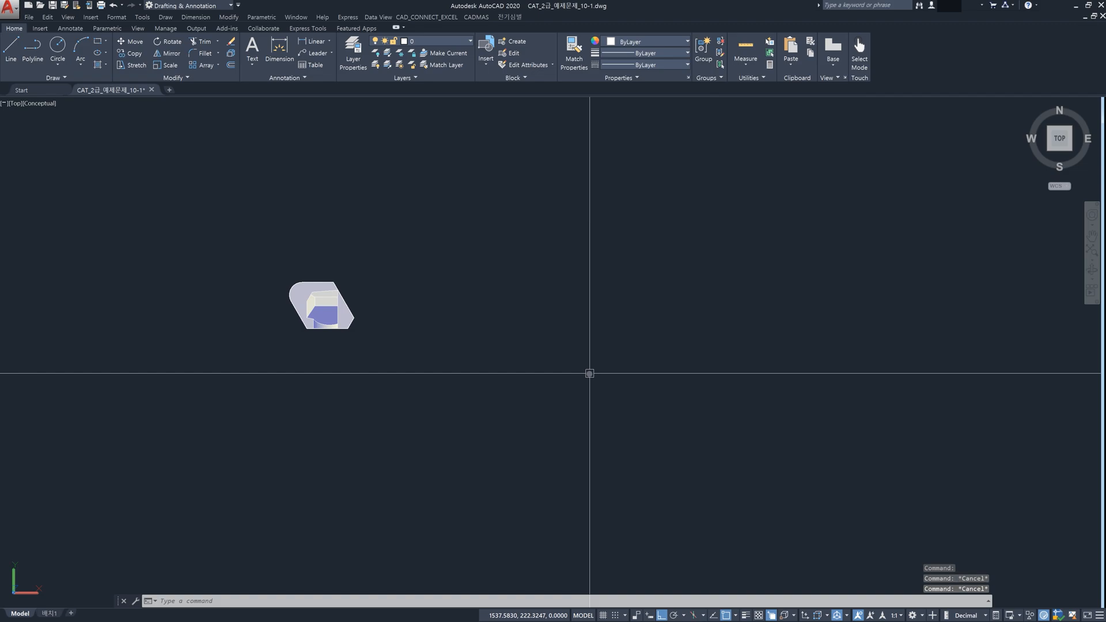
- Create a Top view Flatshot as a new block without tangential edges and insert it beside the solid with default scale and rotation
text(fs)
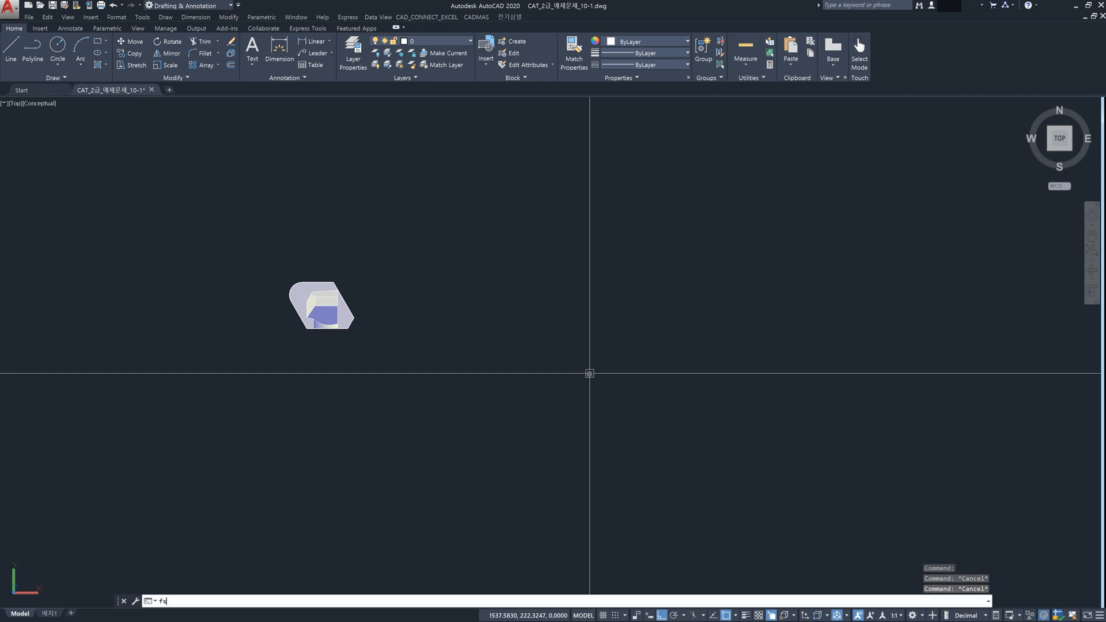
text(hot)
key(Return)
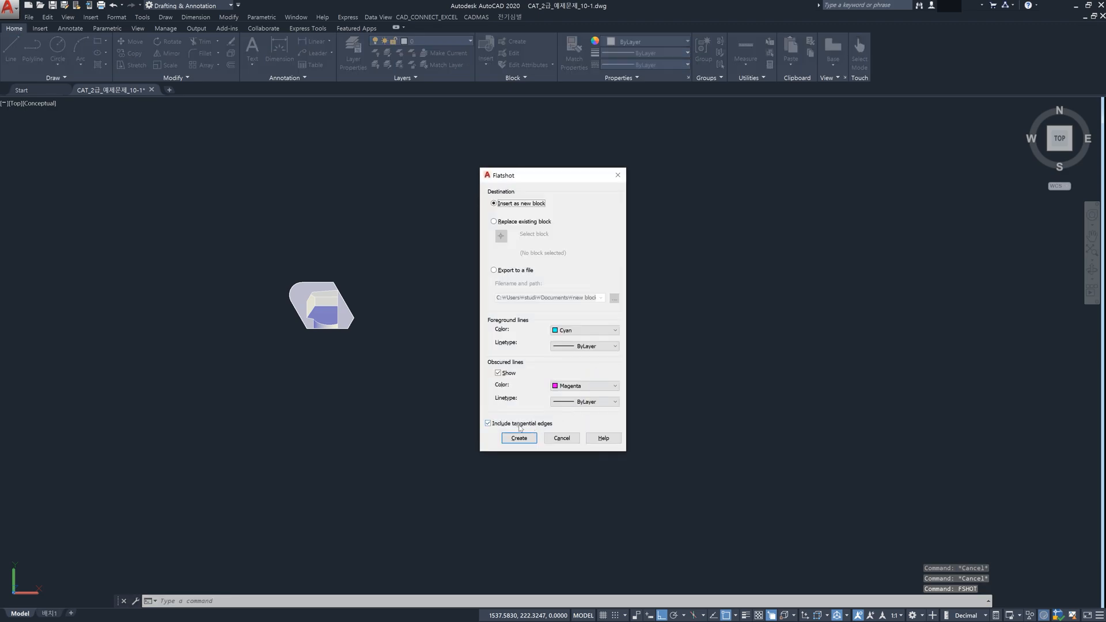
click(489, 424)
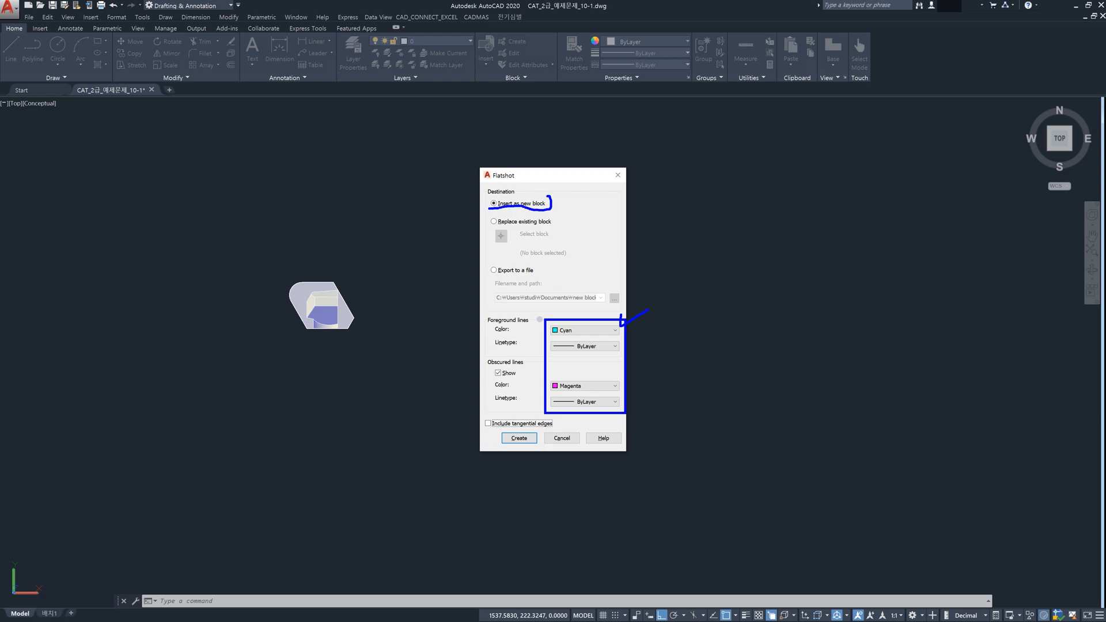
click(524, 439)
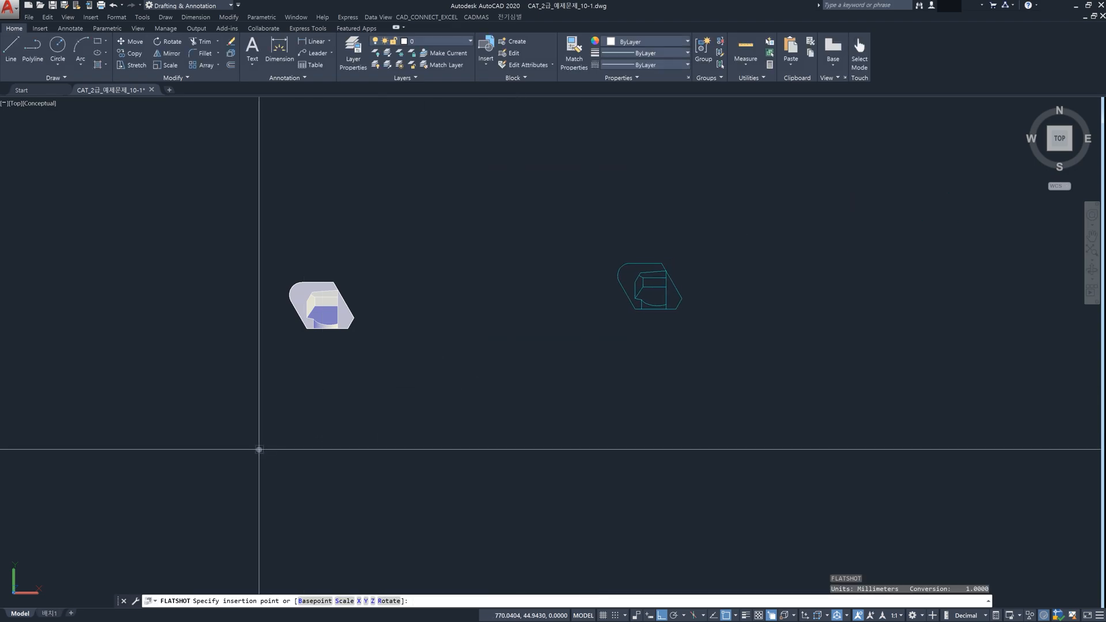
click(170, 468)
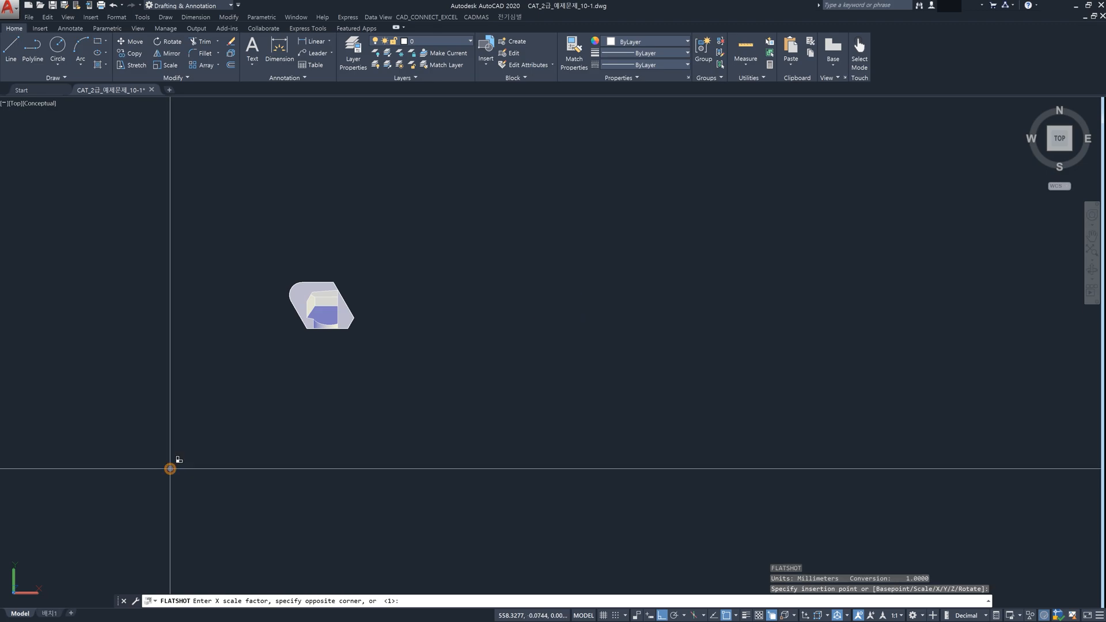
key(Return)
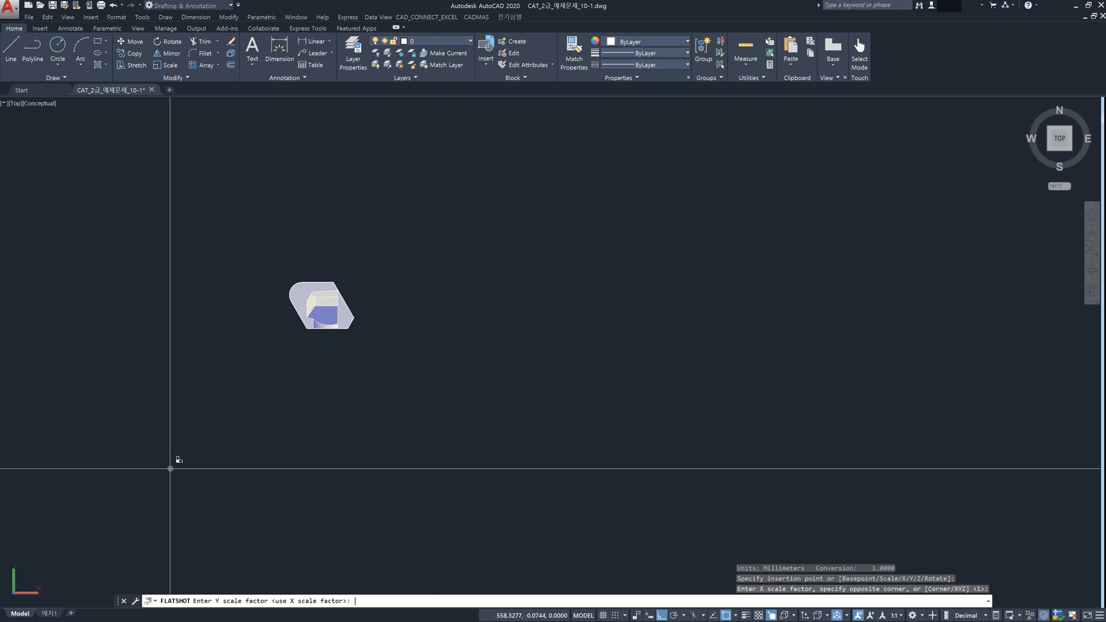
key(Return)
key(Return)
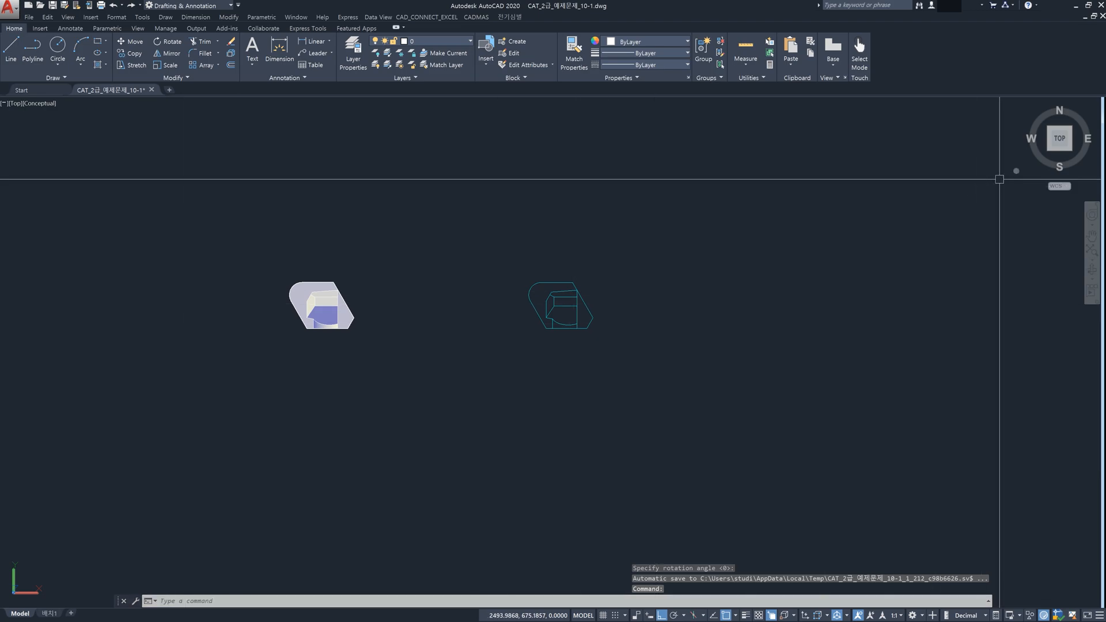
- Switch to the Front view and create a Flatshot of the solid as a new block without tangential edges
mouse_move(1062, 162)
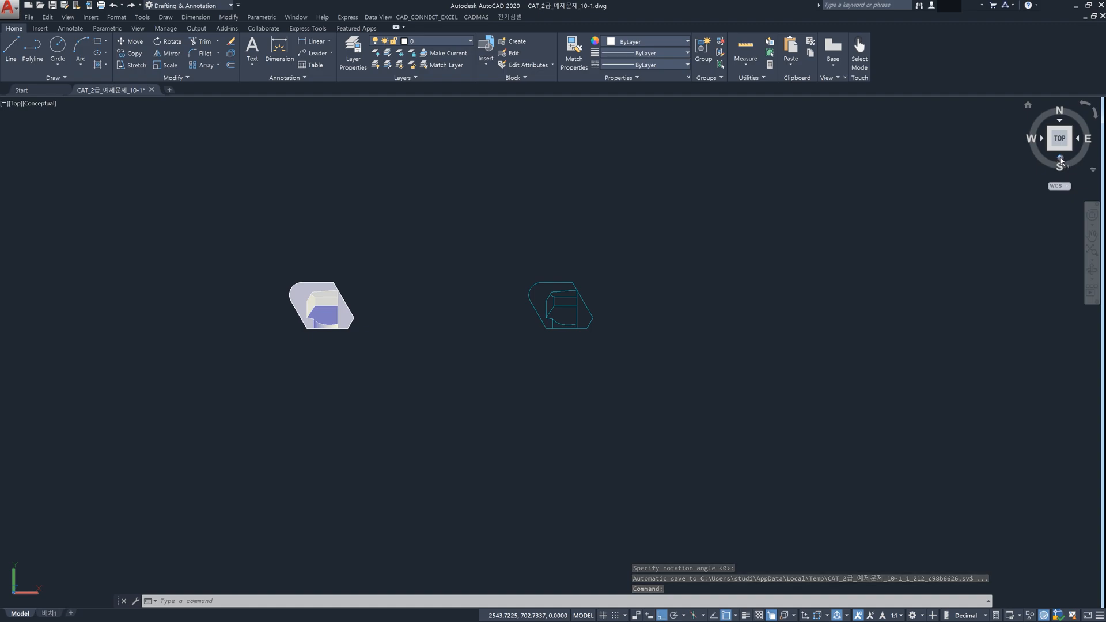
click(1061, 160)
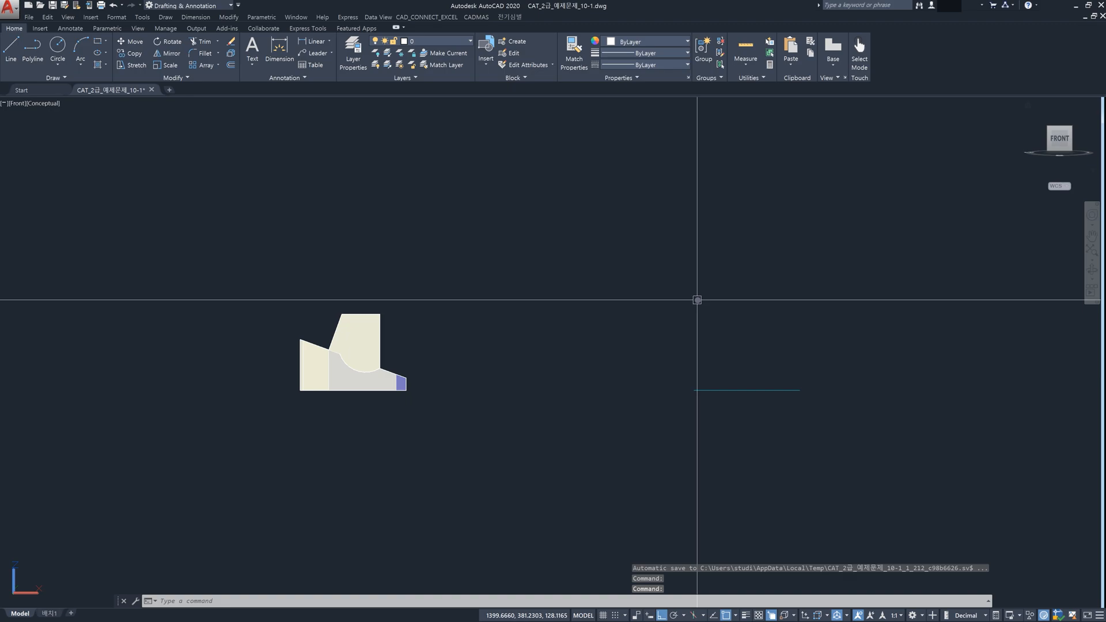
text(fshot)
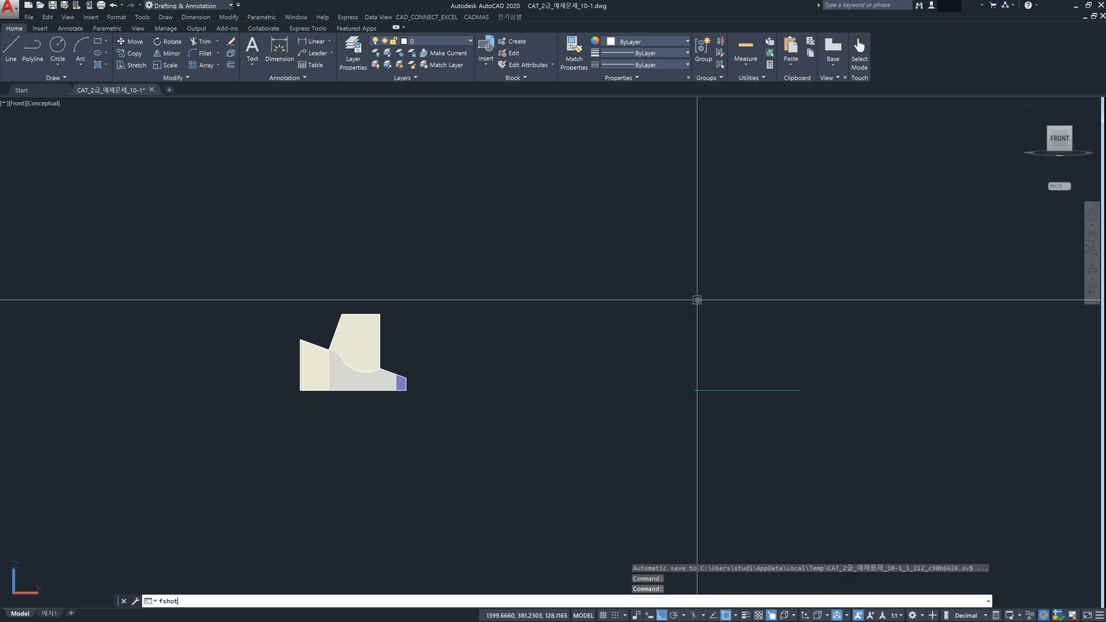
key(Return)
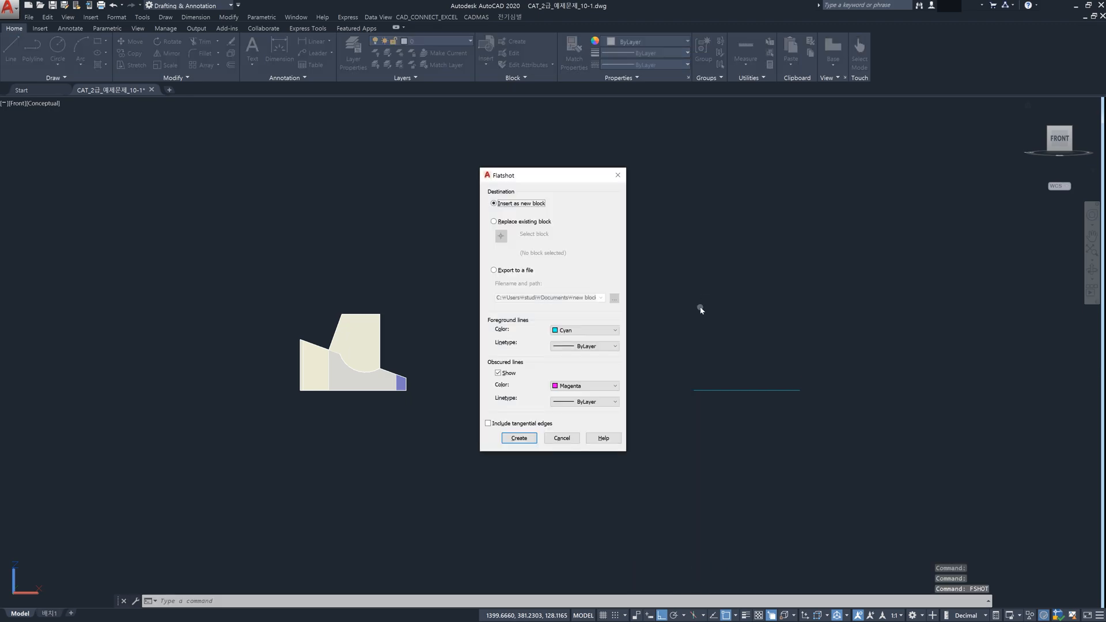
click(519, 438)
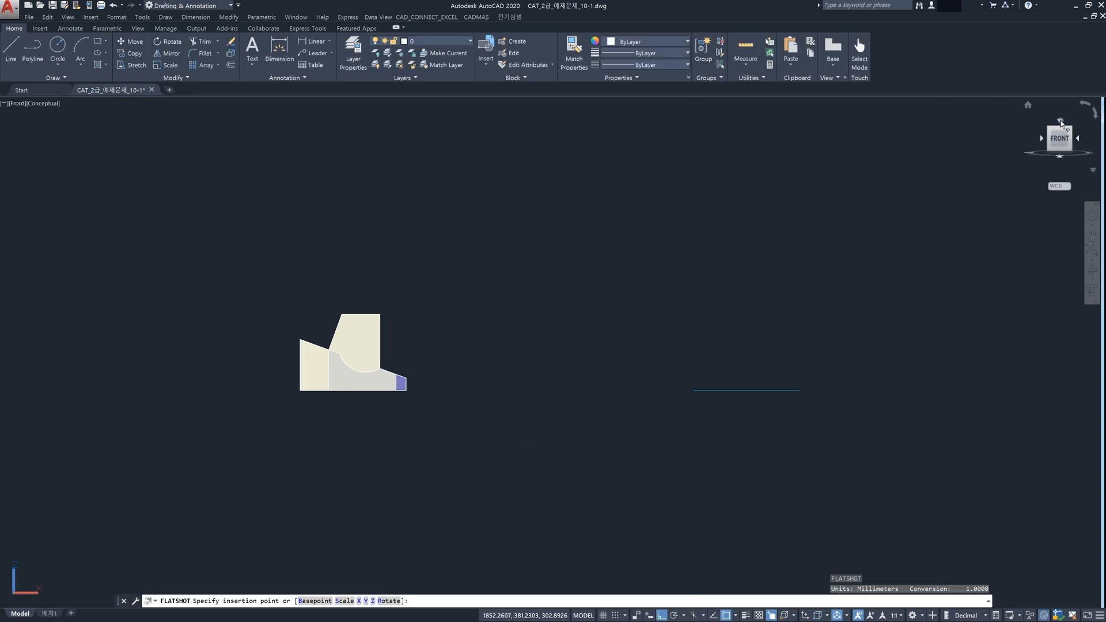
- In the Top view, rebase the front projection to its upper-right corner and insert it directly below the top projection with default scale and rotation
click(1061, 121)
scroll(748, 287, down, 5)
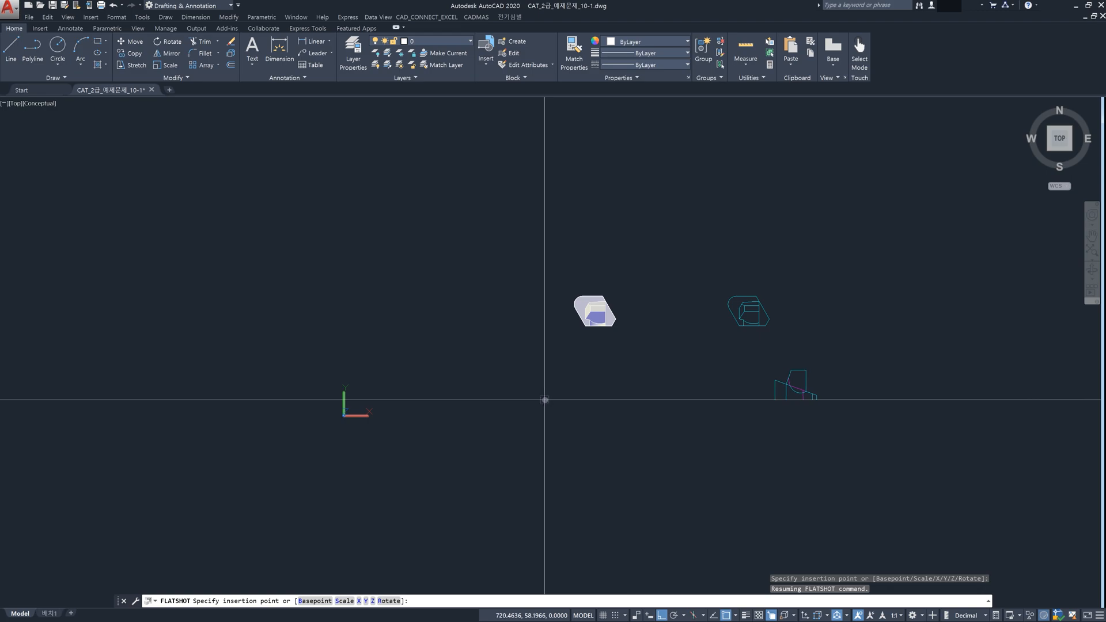
text(b)
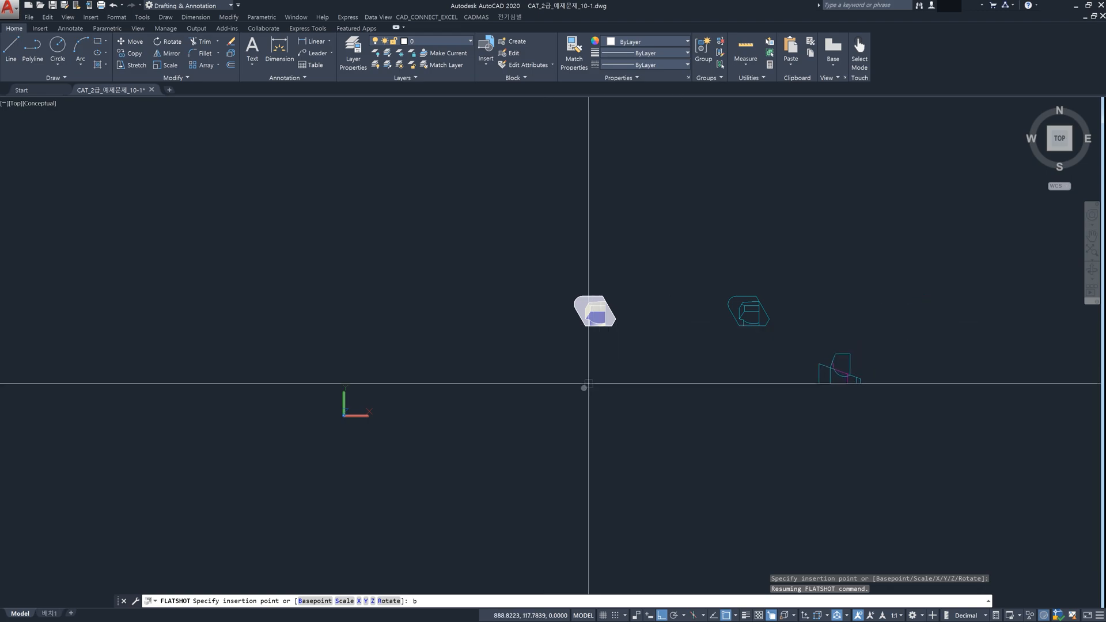
key(Return)
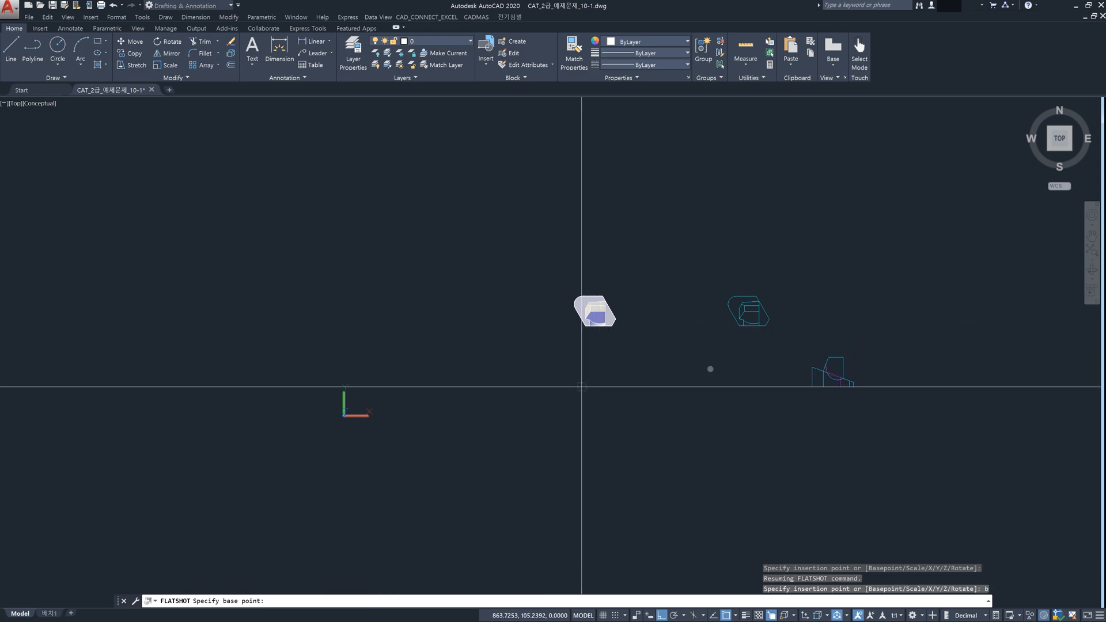
scroll(868, 339, up, 3)
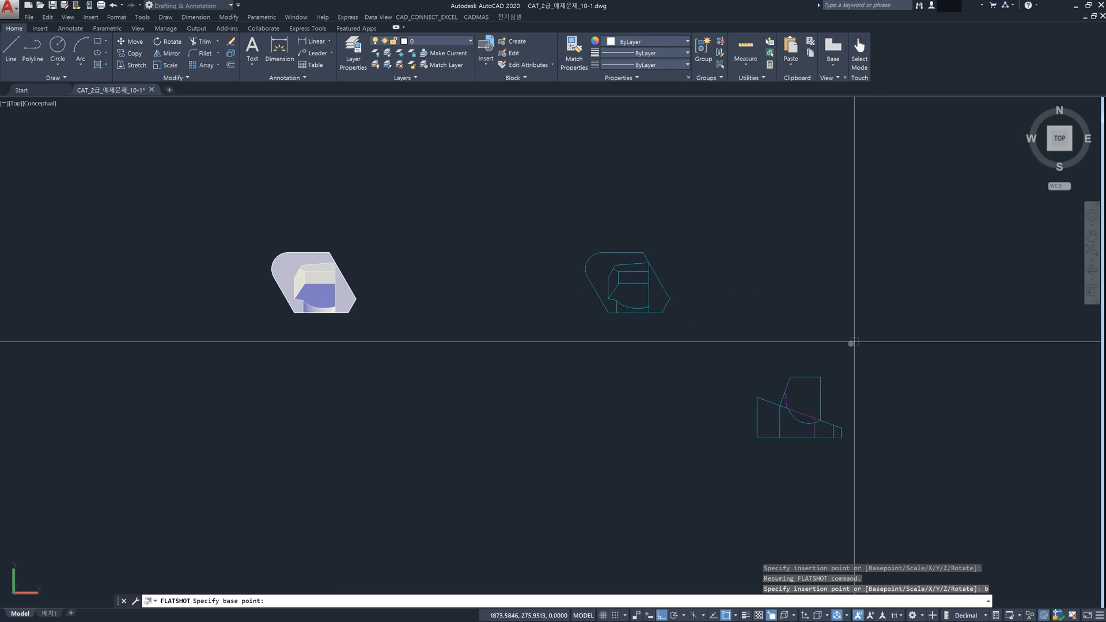
click(819, 377)
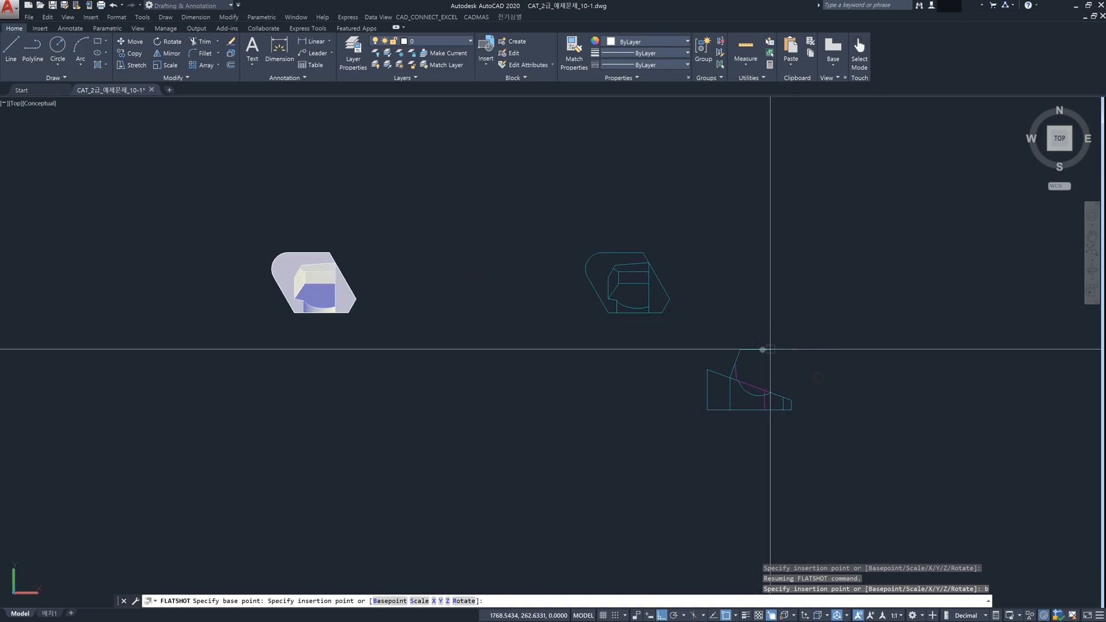
scroll(649, 317, up, 3)
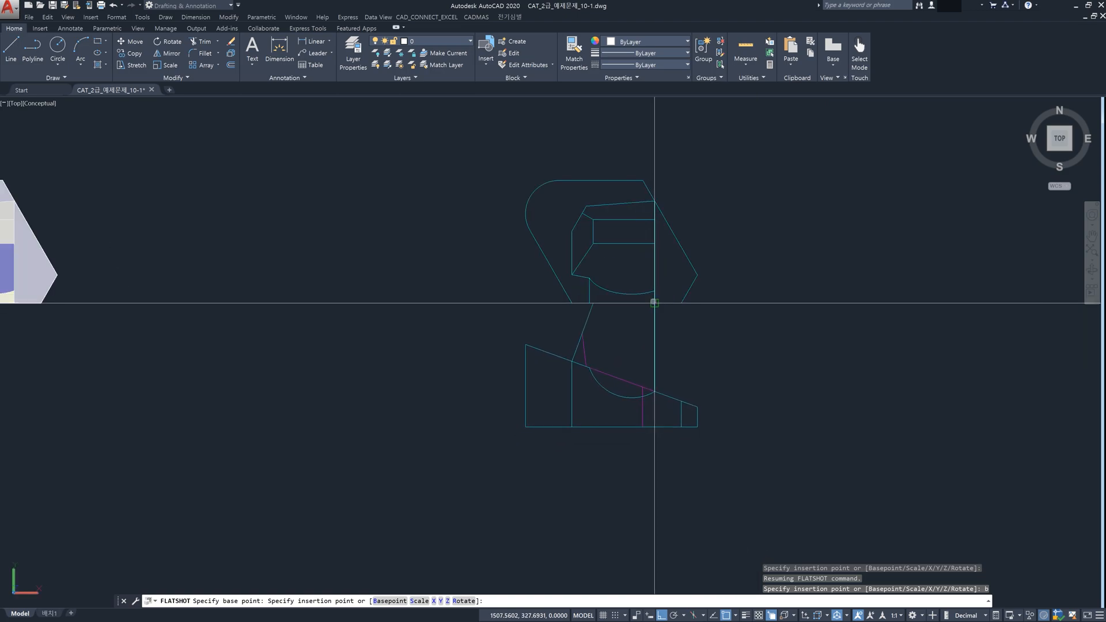
click(654, 302)
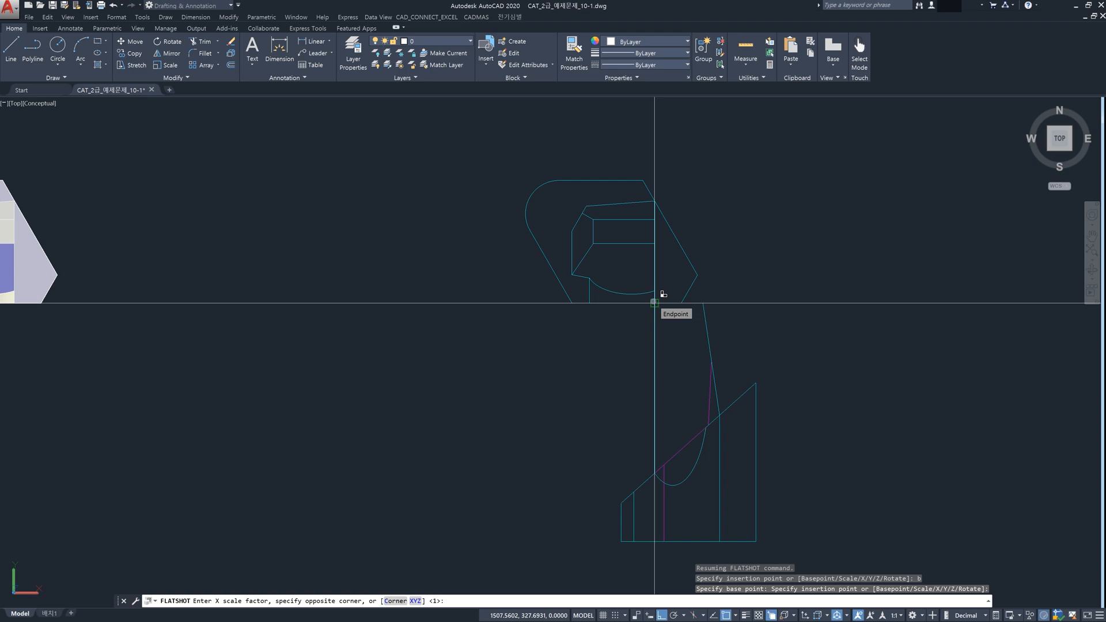
key(Return)
key(Return)
key(Return)
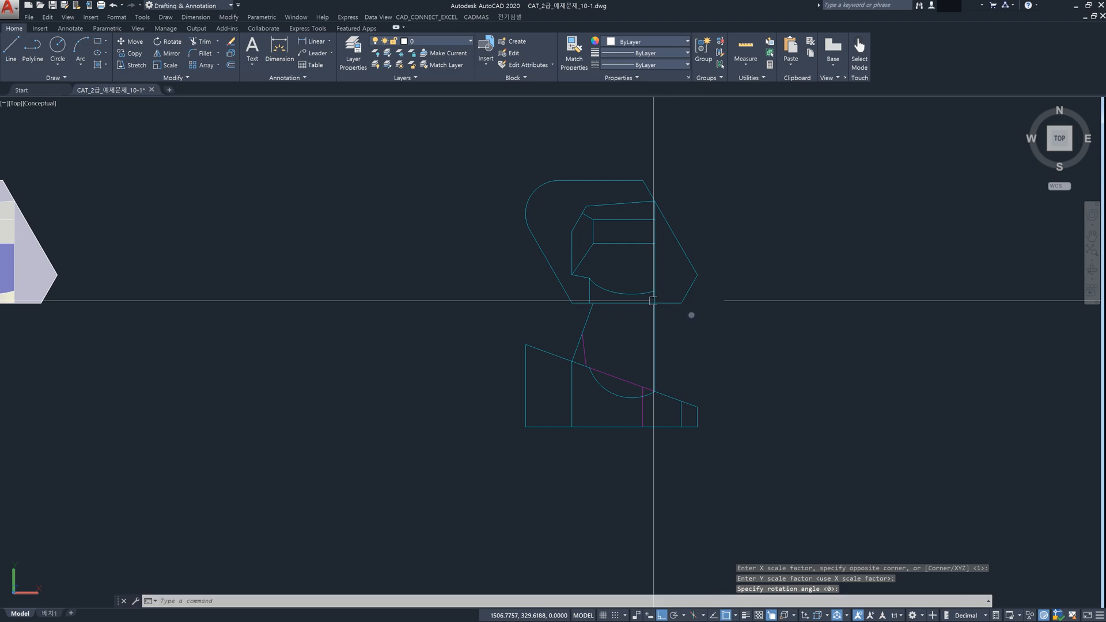
- Switch to the Right view and create a Flatshot of the solid as a new block without tangential edges
scroll(705, 364, down, 2)
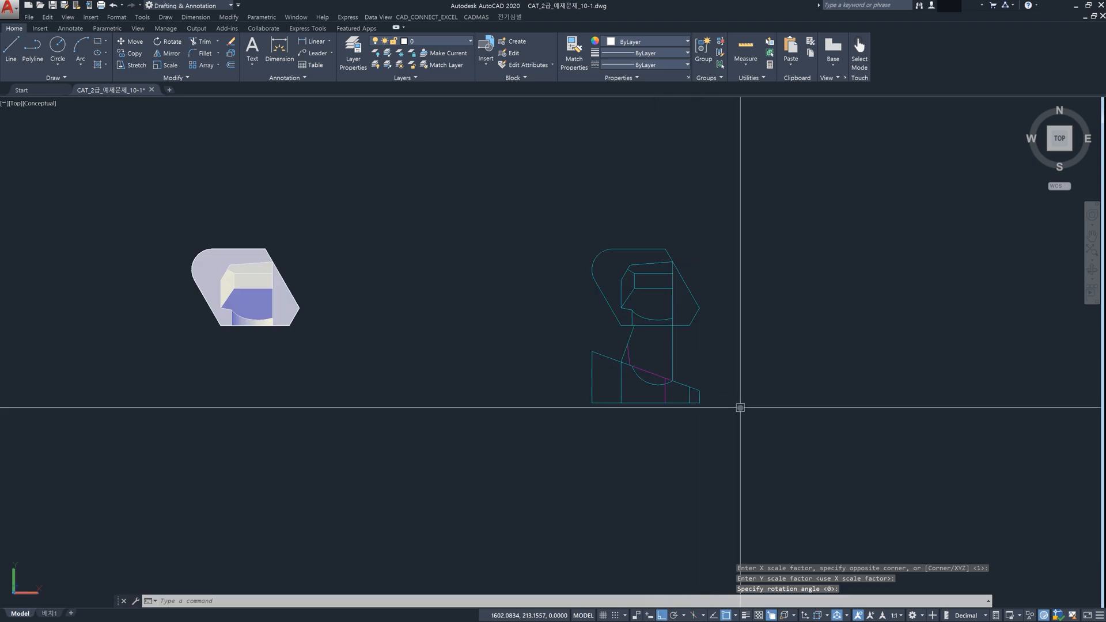
scroll(749, 411, down, 1)
middle_drag(763, 412, 682, 410)
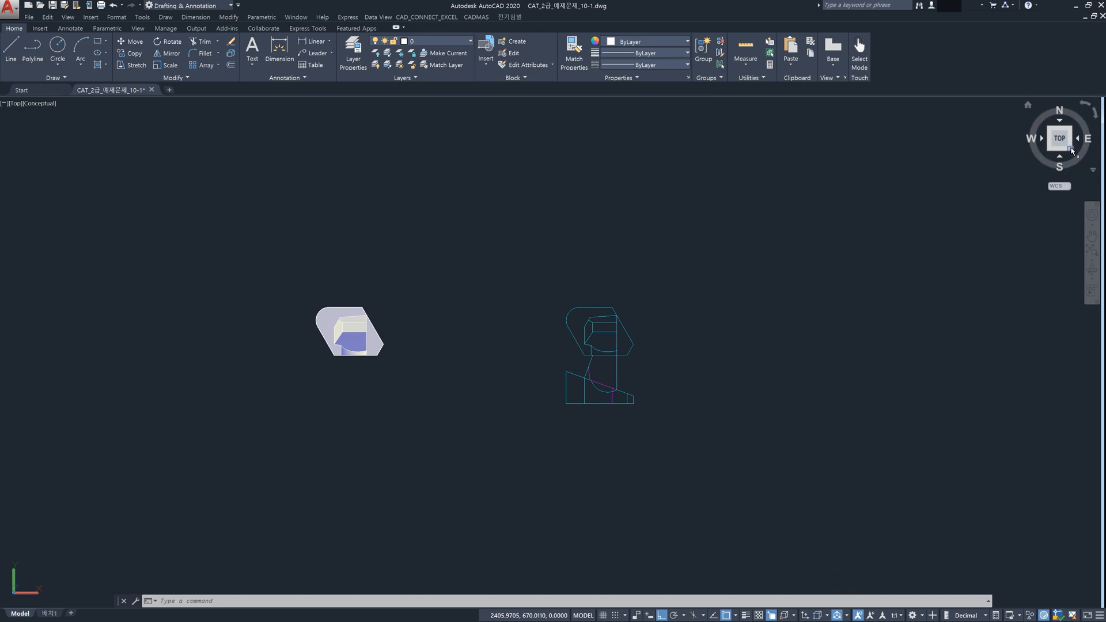
click(1070, 149)
click(1069, 144)
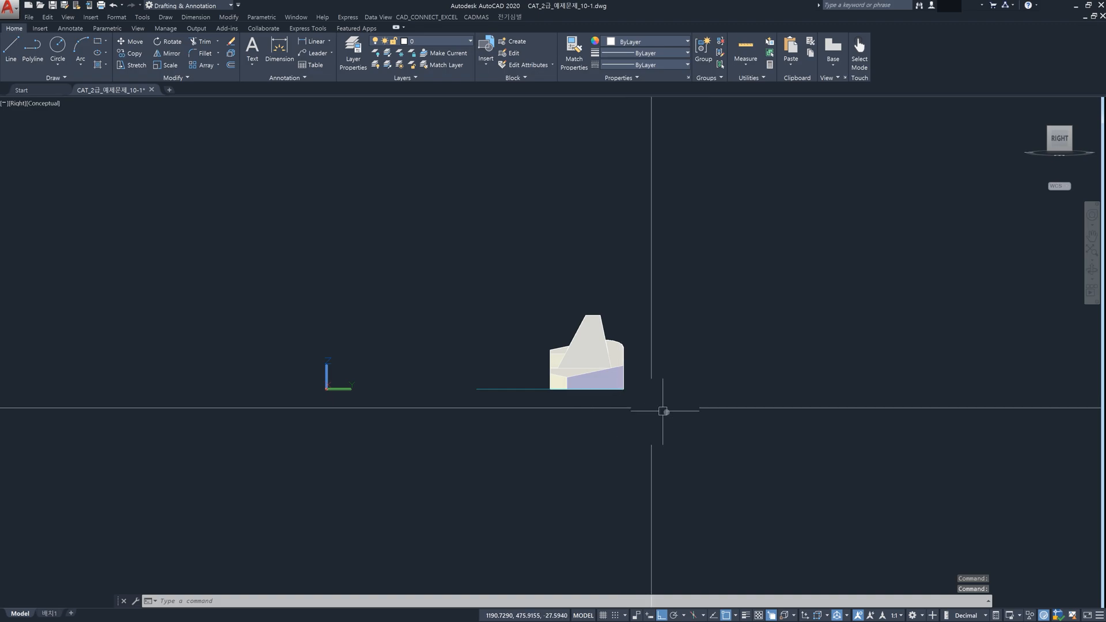
text(fsho)
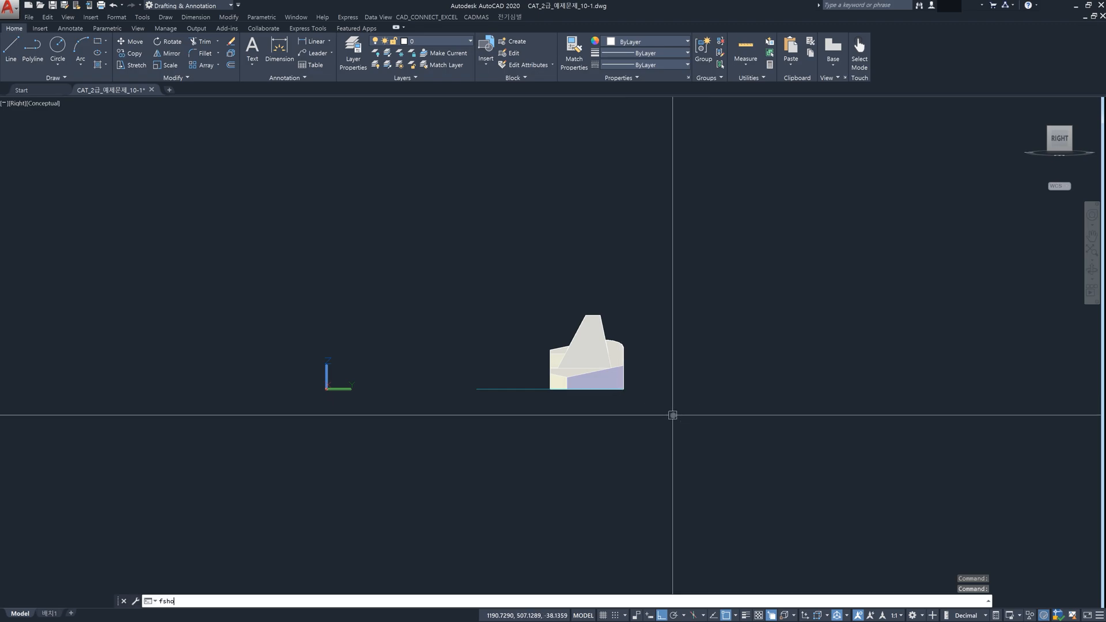
text(t)
key(Return)
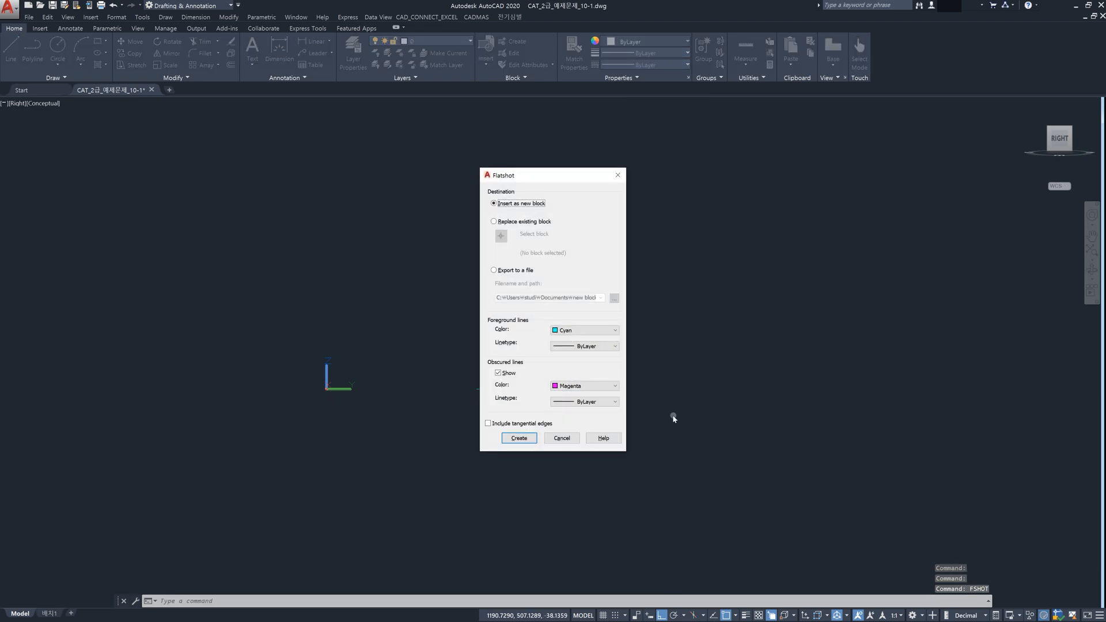
click(525, 438)
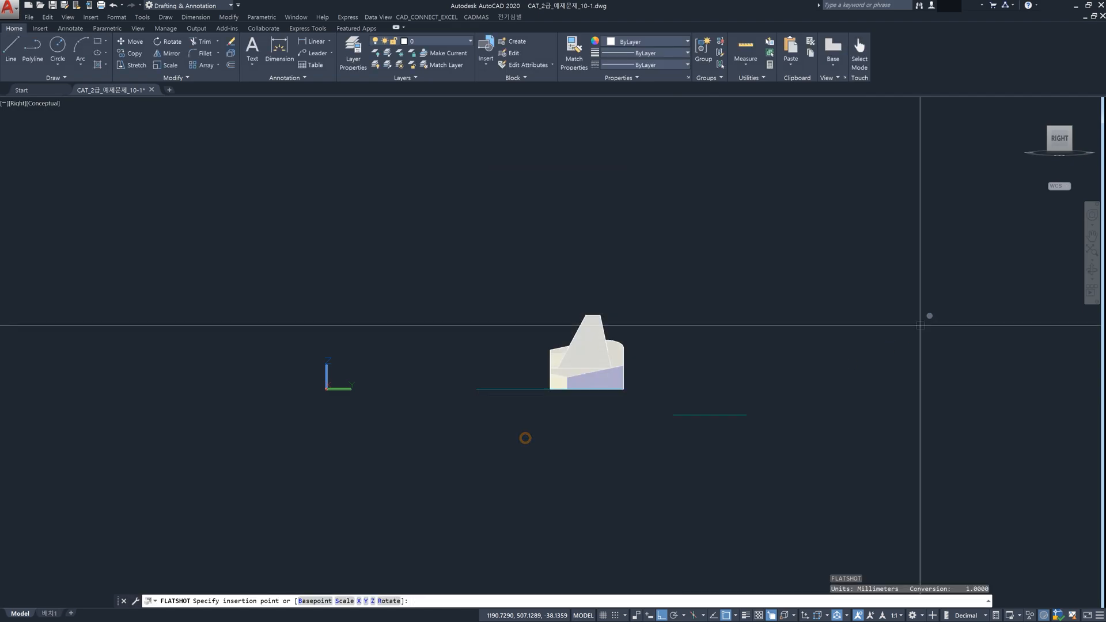
- Return to the Top view and insert the right-side projection beside the front projection with default scale and rotation
click(1050, 130)
click(1057, 132)
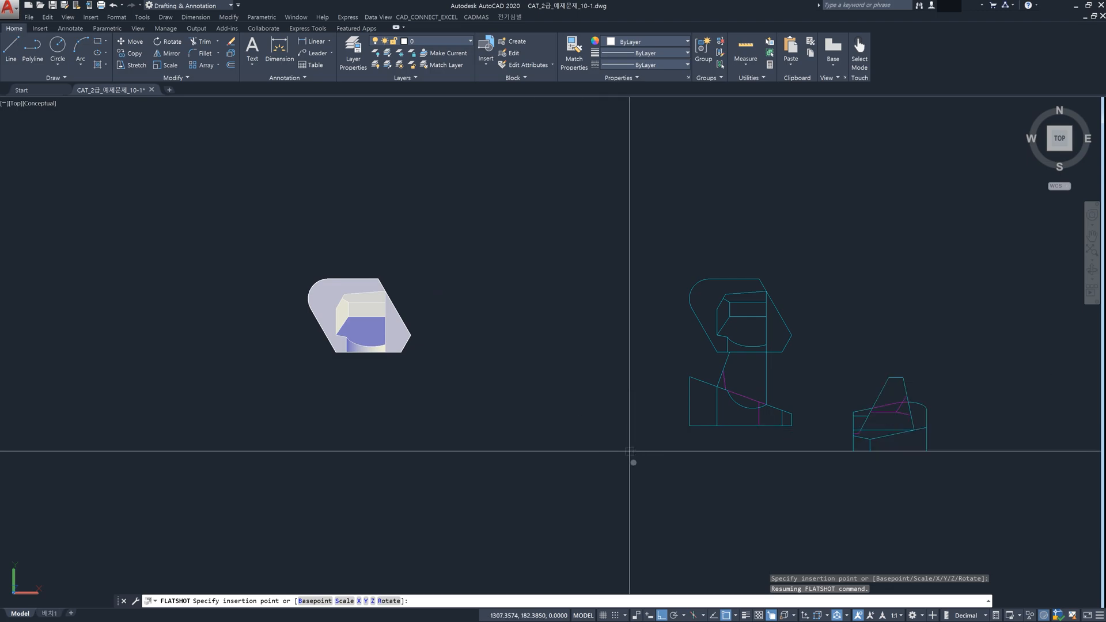
click(649, 463)
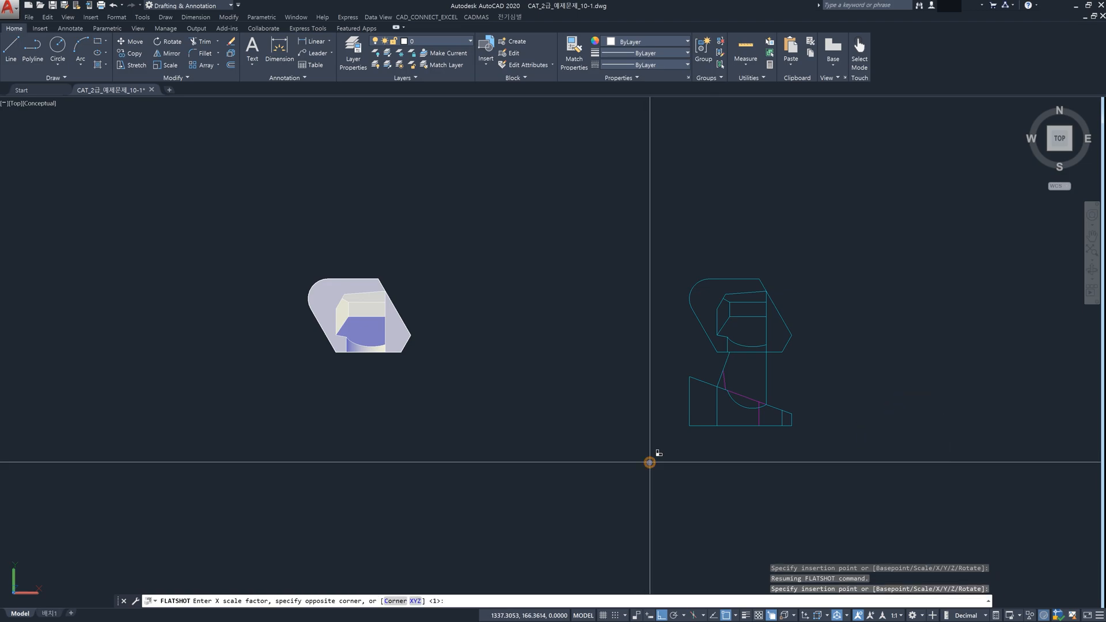
key(Return)
key(Return)
key(Return)
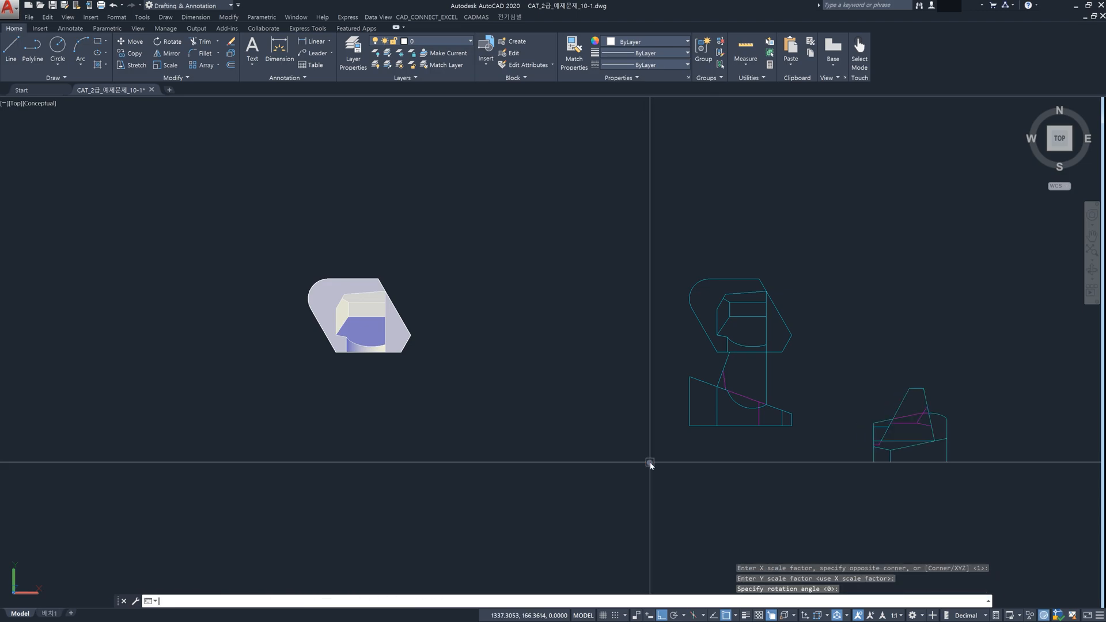
key(Escape)
key(Escape)
- Move the right-side projection by its lower-left corner onto the lower-right corner of the front projection
text(m)
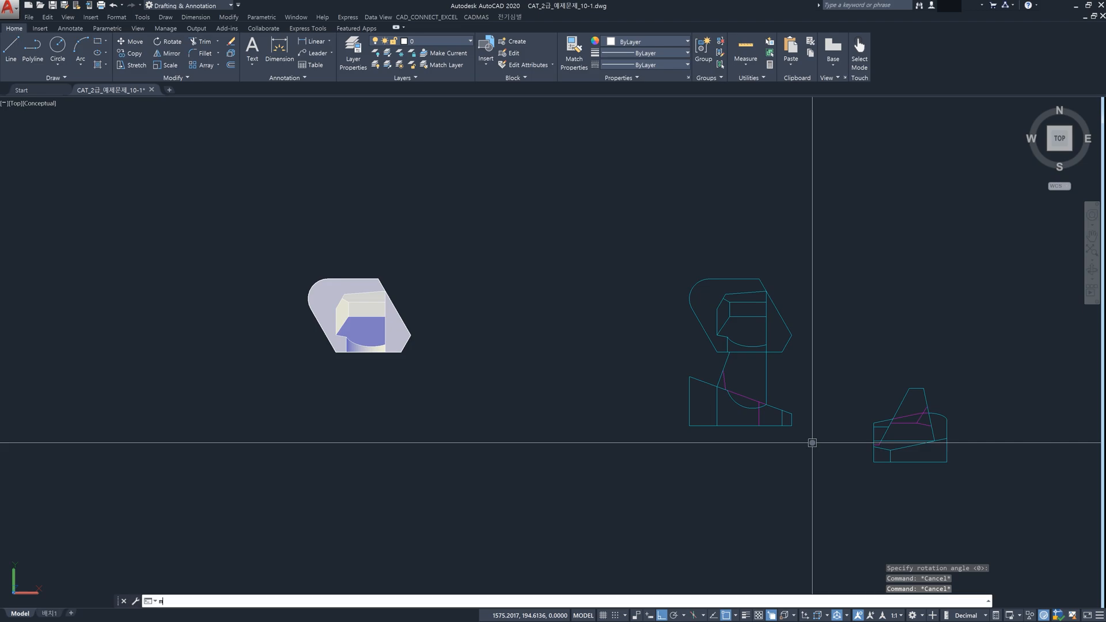
key(Return)
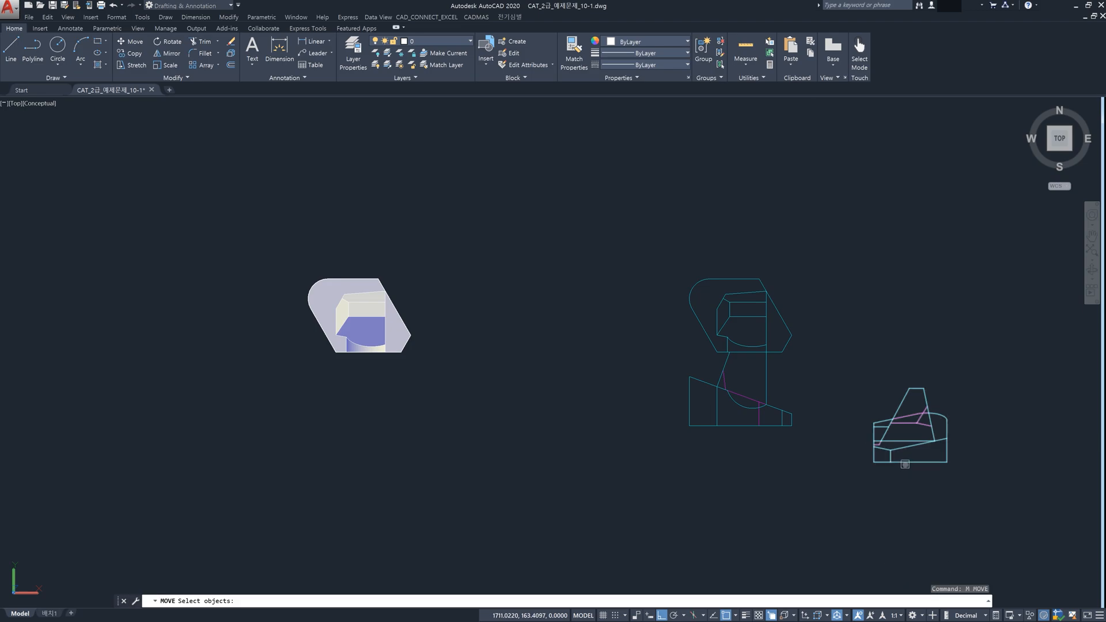
click(905, 462)
key(Return)
scroll(876, 468, up, 2)
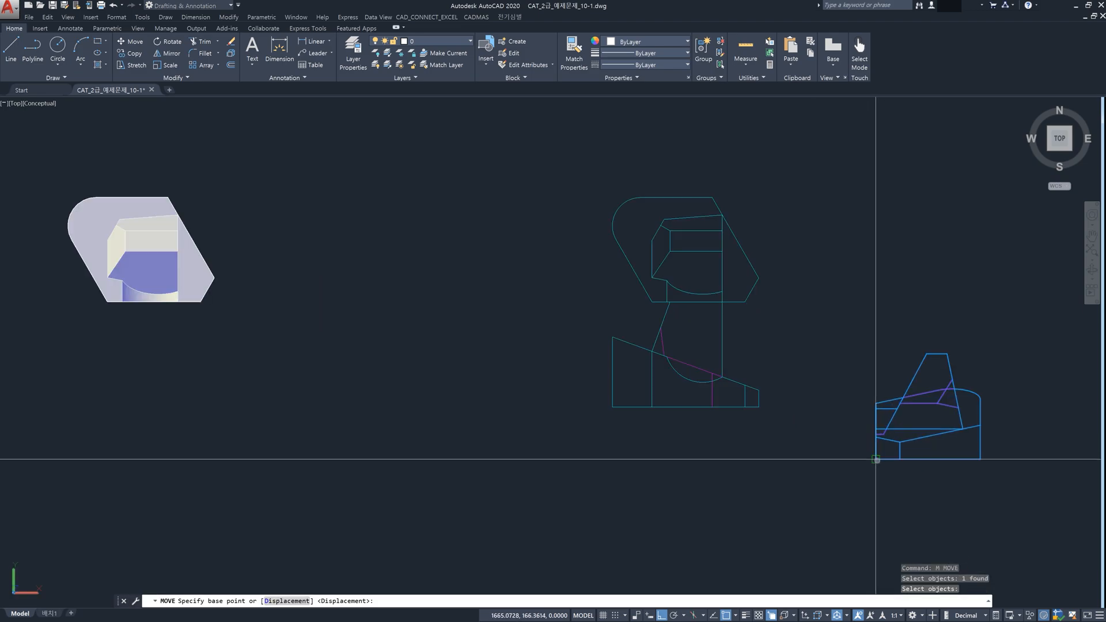
click(876, 460)
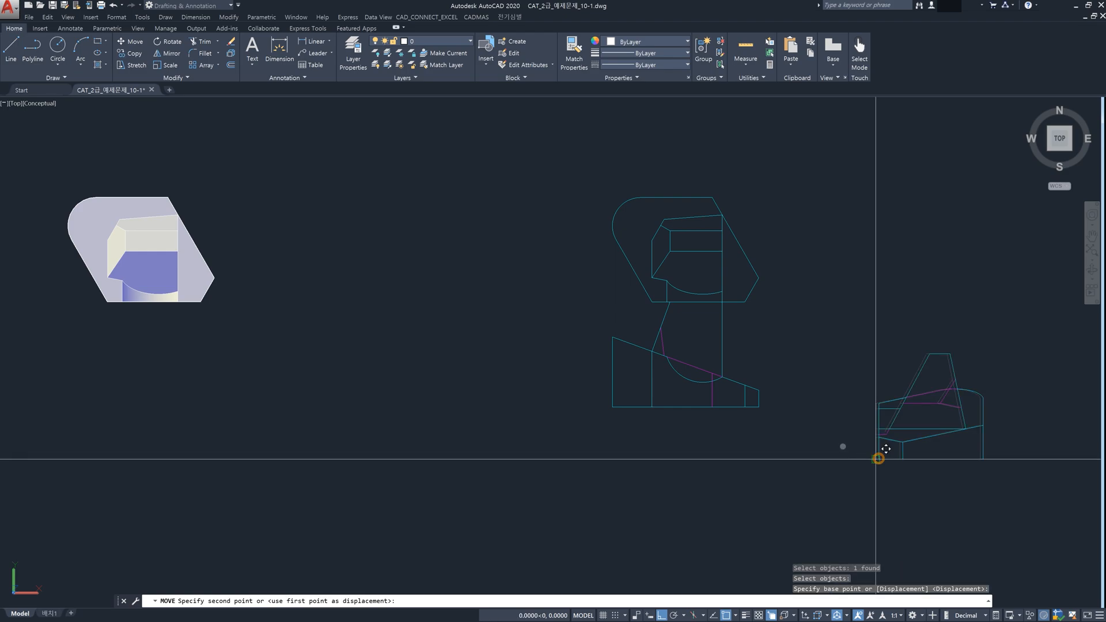
click(759, 407)
key(Escape)
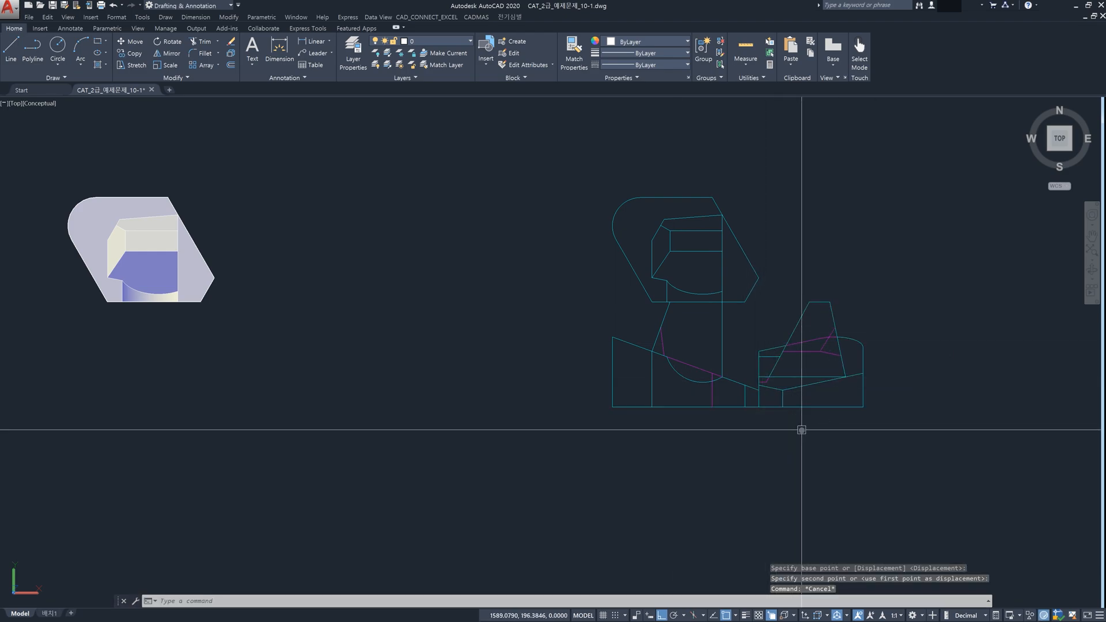
- Move the front and right-side projections together straight down to leave a gap below the top projection
text(m)
key(Return)
click(815, 432)
click(679, 366)
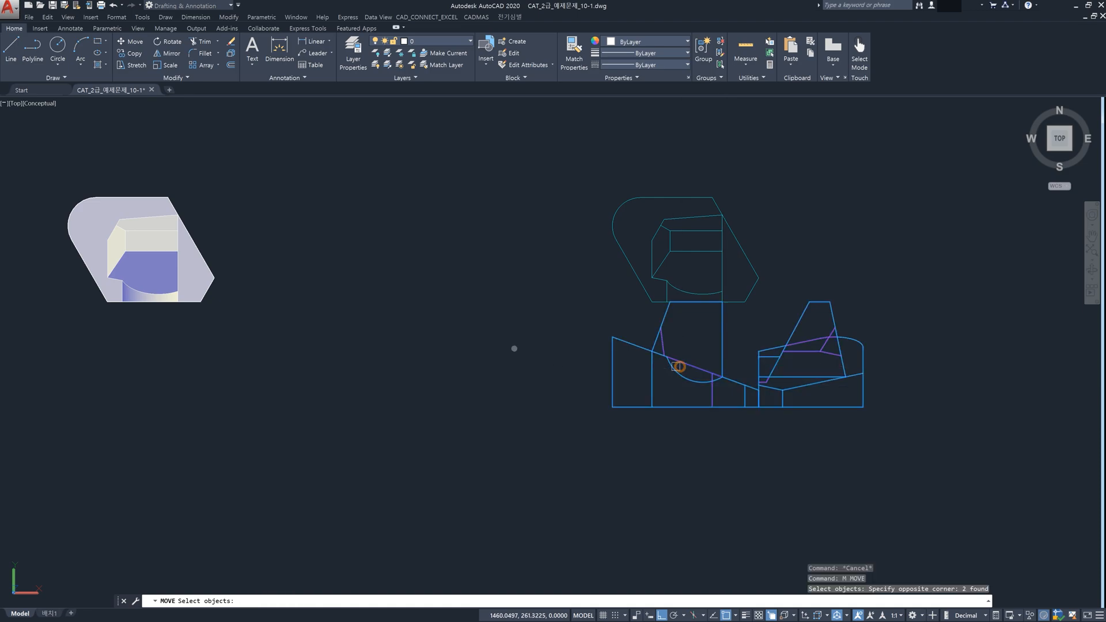
key(Return)
click(513, 347)
click(513, 416)
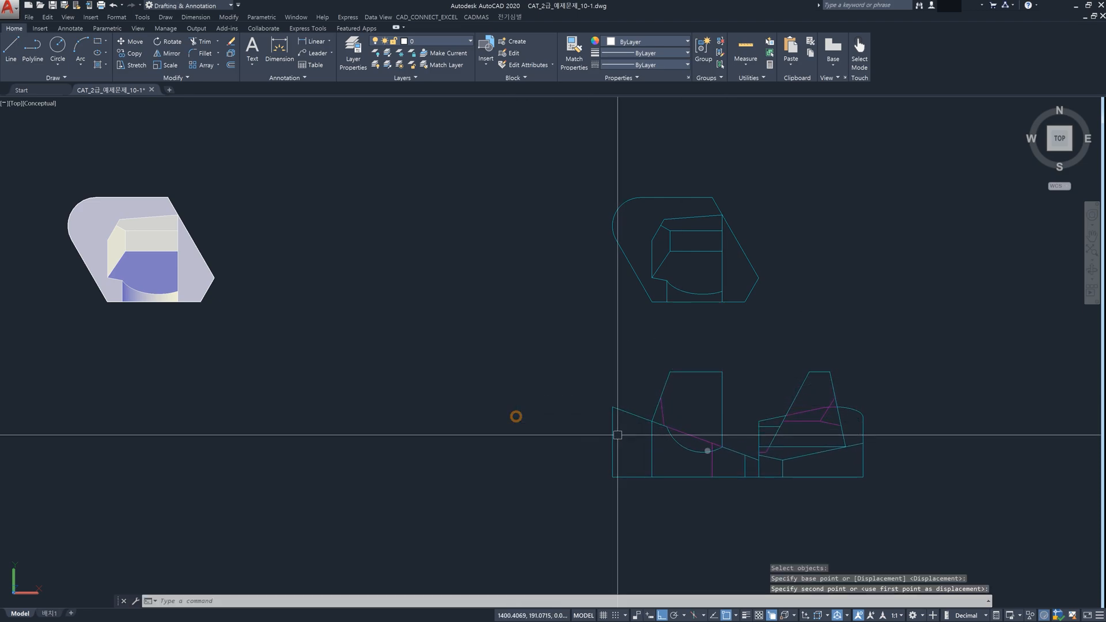
- Move the right-side projection about 107 mm horizontally away from the front projection
key(Return)
click(876, 485)
click(830, 420)
key(Return)
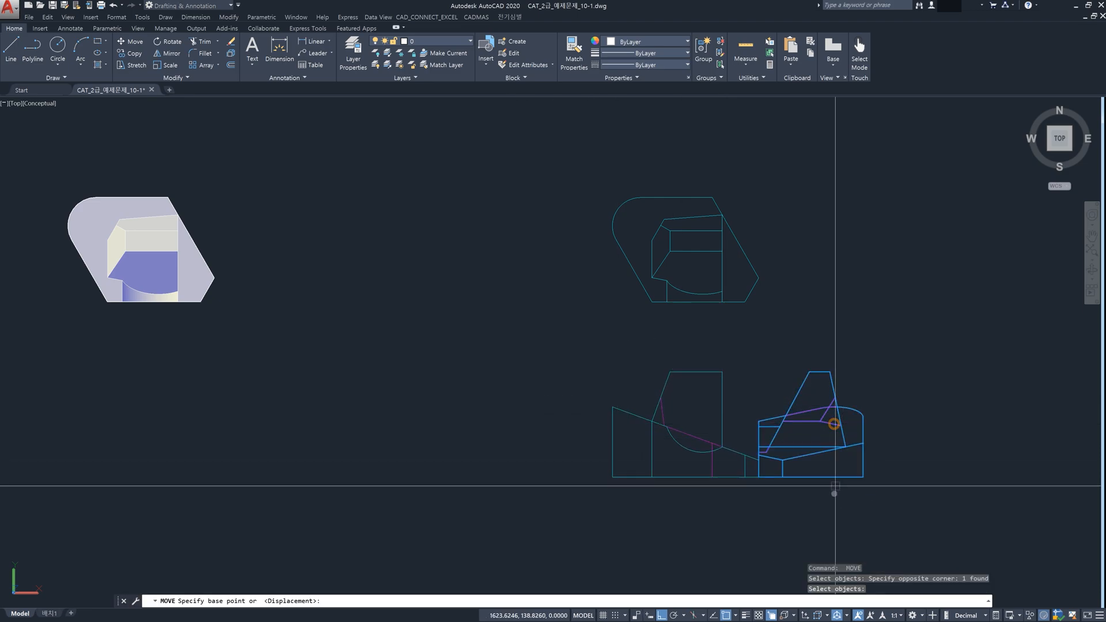
click(856, 493)
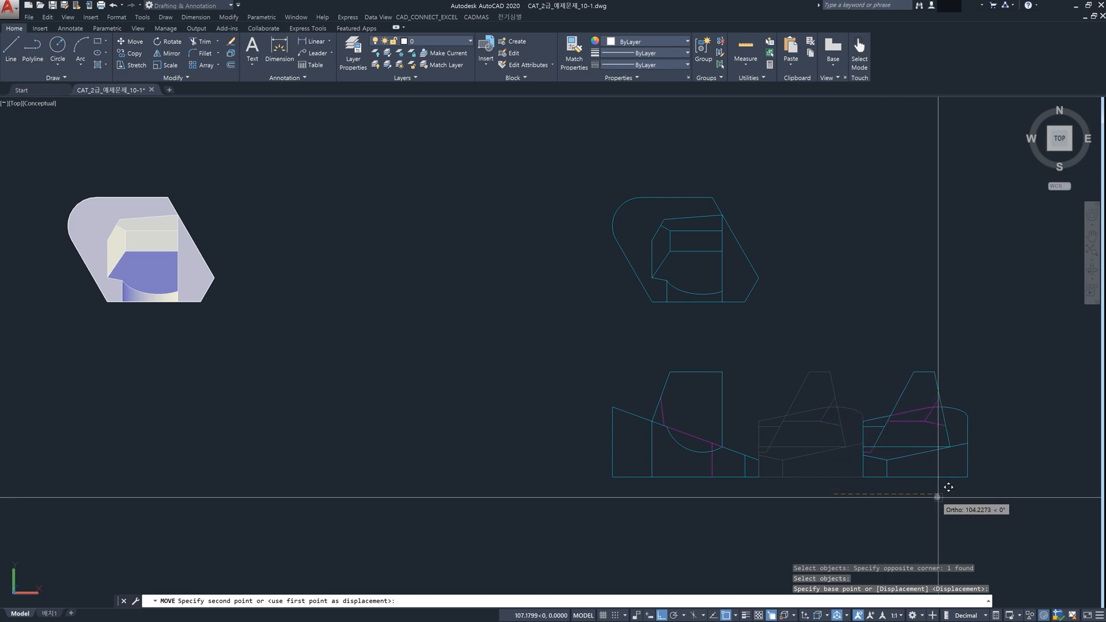
click(937, 499)
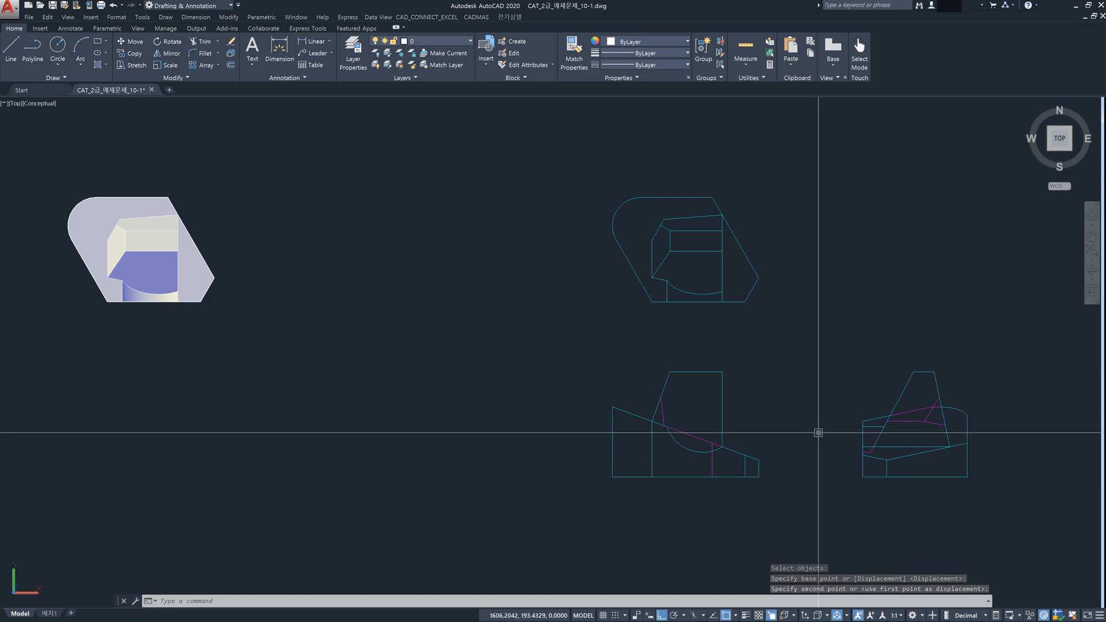
- Explode the top, front and right-side projections into individual lines
text(x)
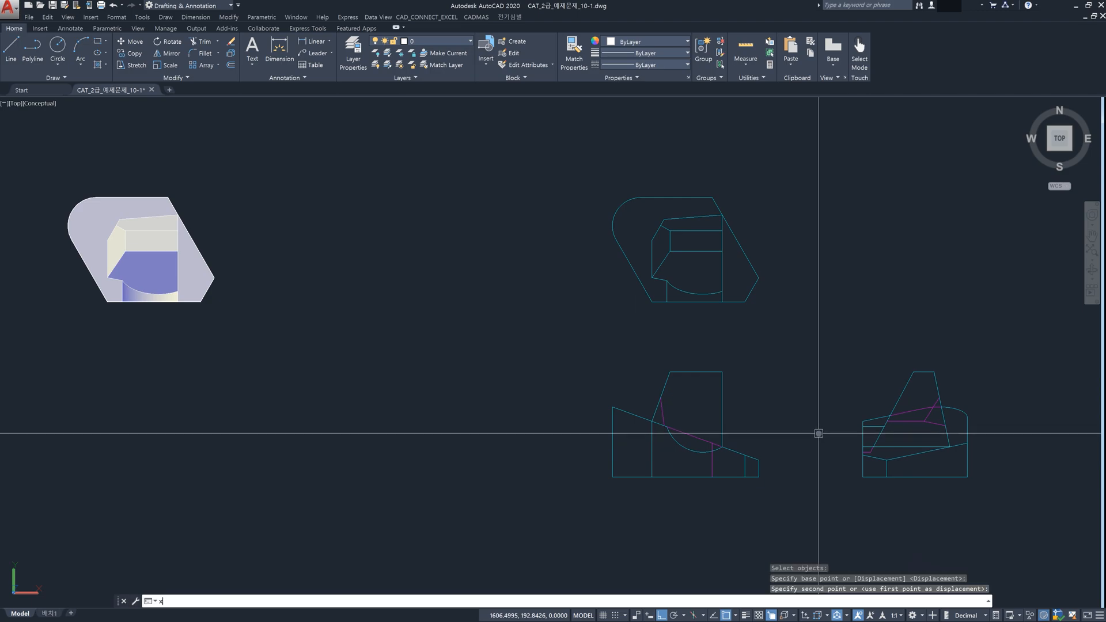
key(Return)
click(1017, 501)
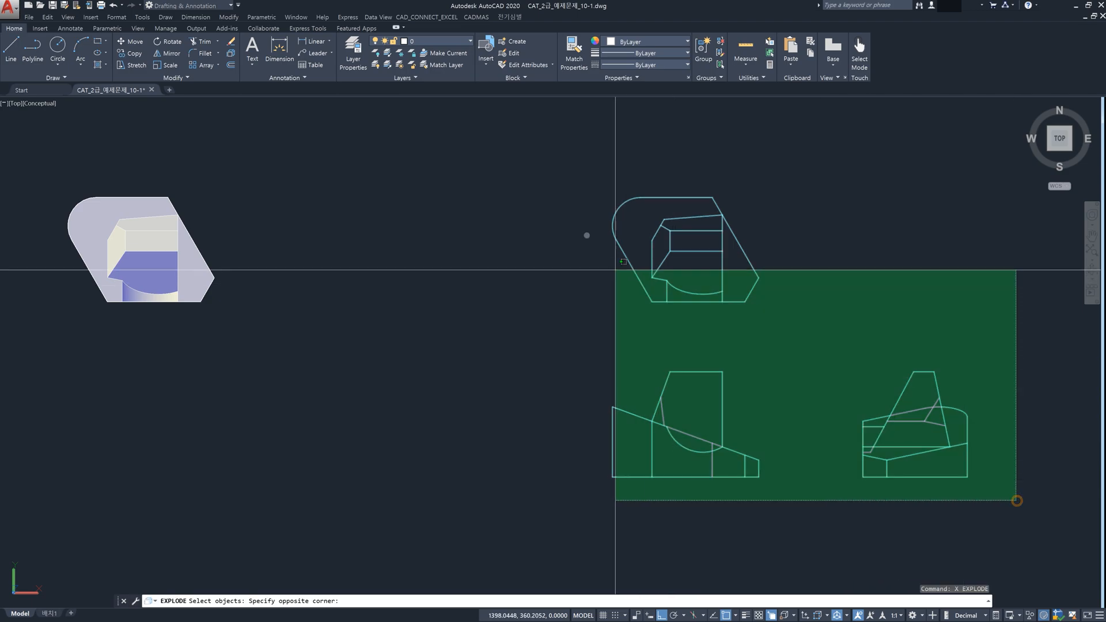
click(574, 226)
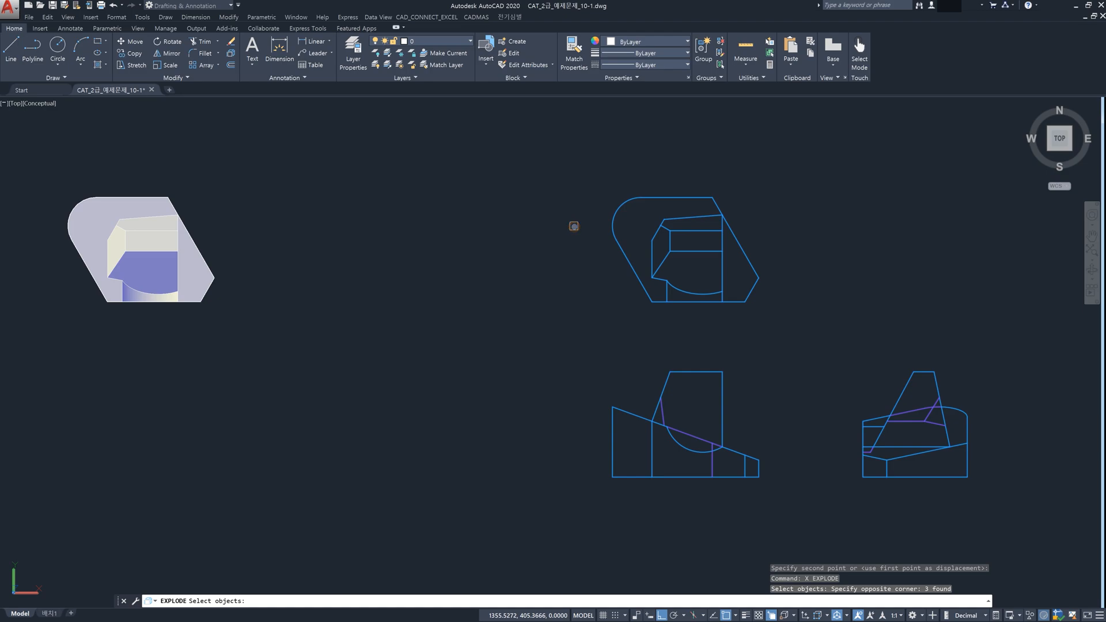
key(Return)
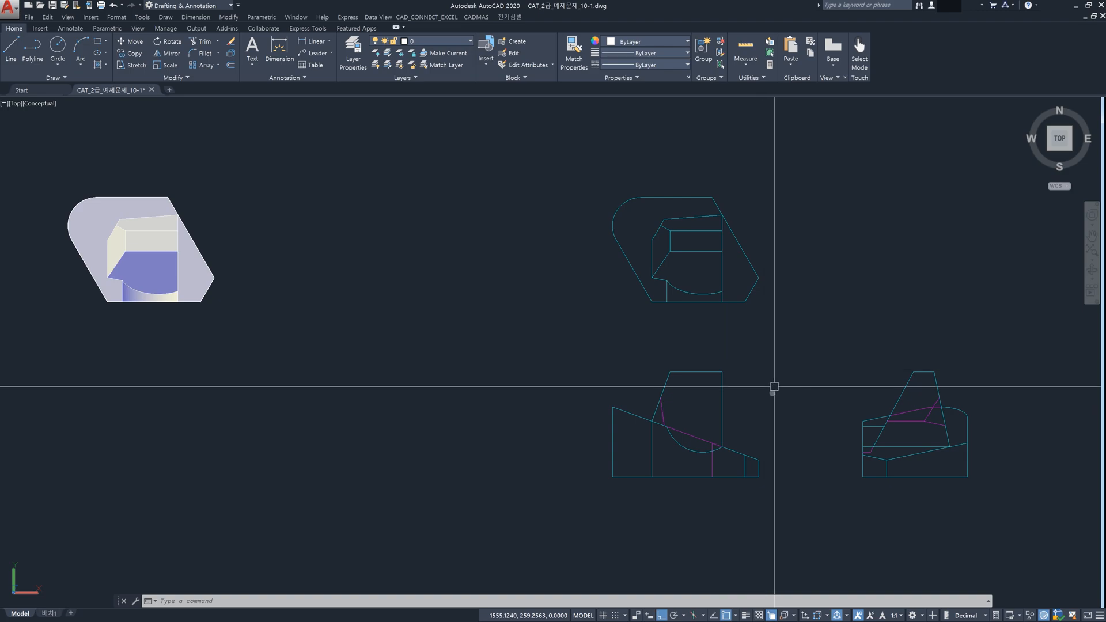
- Quick-select all cyan objects in the entire drawing and assign them to the 외형선 layer
right_click(793, 364)
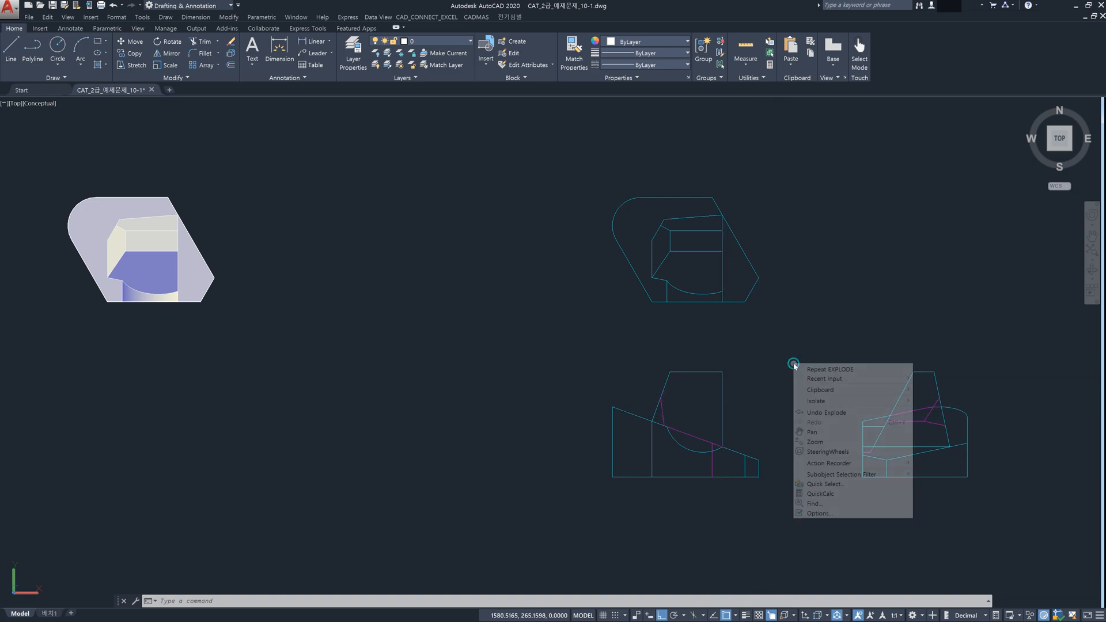
click(848, 489)
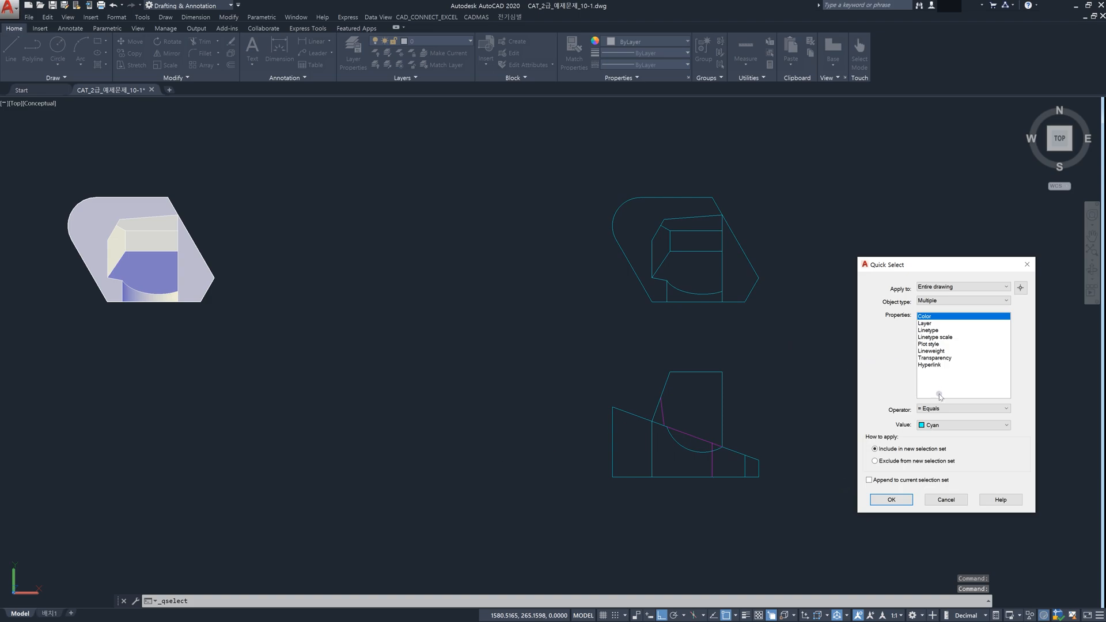
click(902, 500)
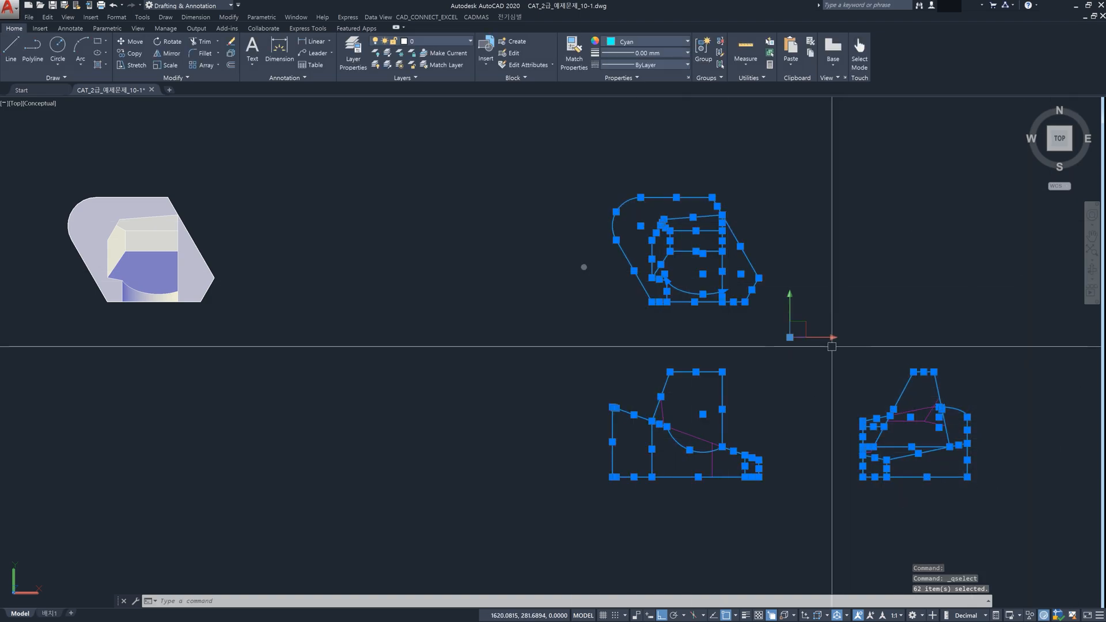
click(439, 47)
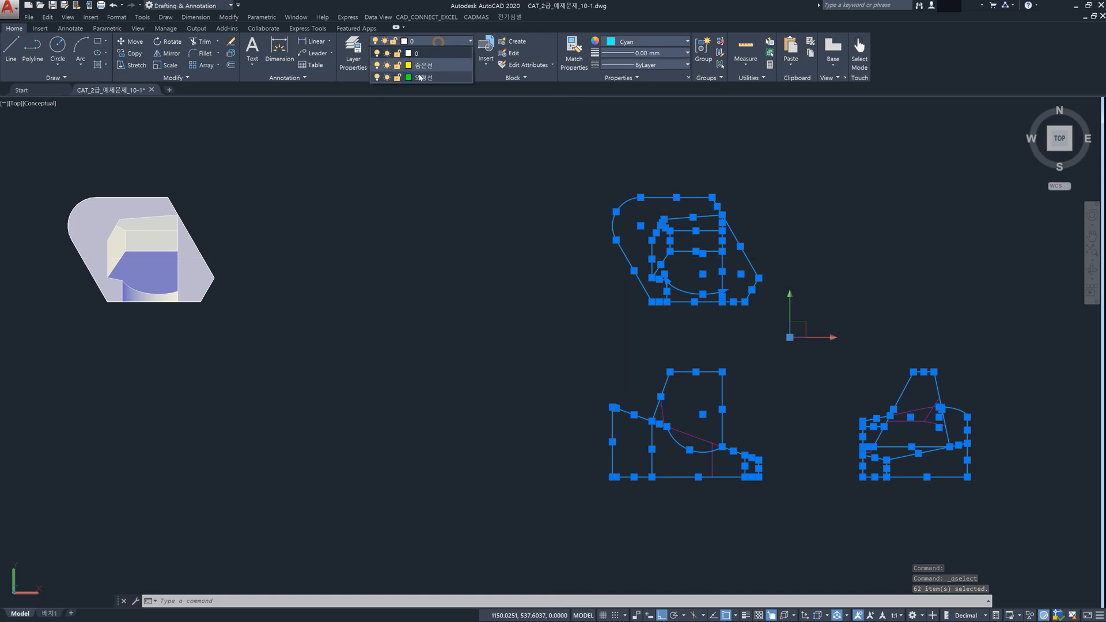
click(428, 74)
- Set the color and lineweight of the selected visible-edge lines to ByLayer, and clear the selection
click(672, 42)
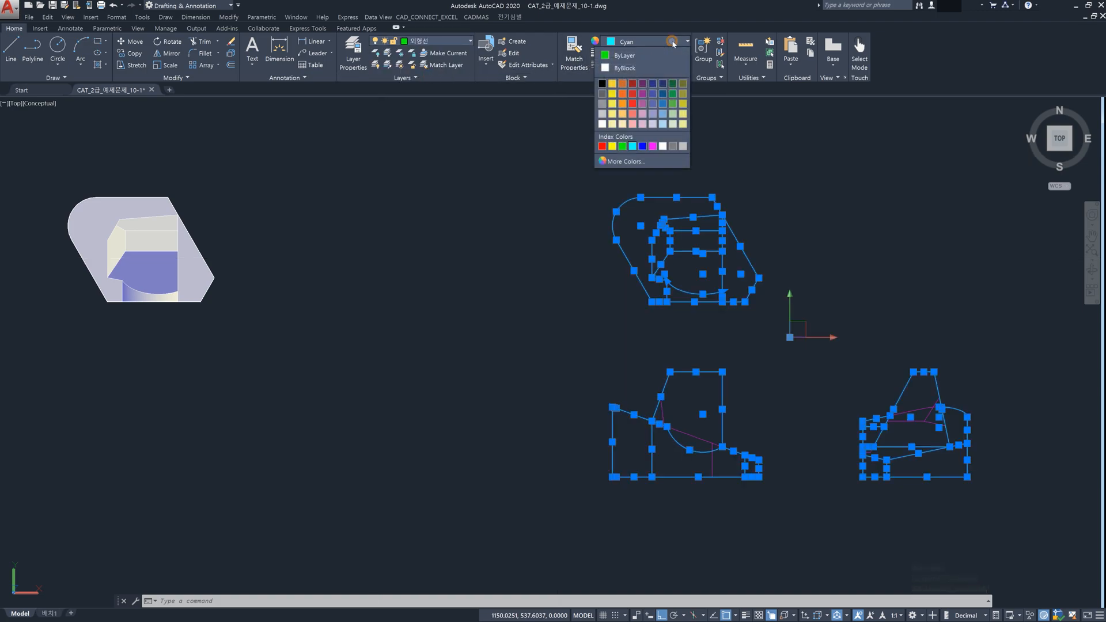
click(655, 56)
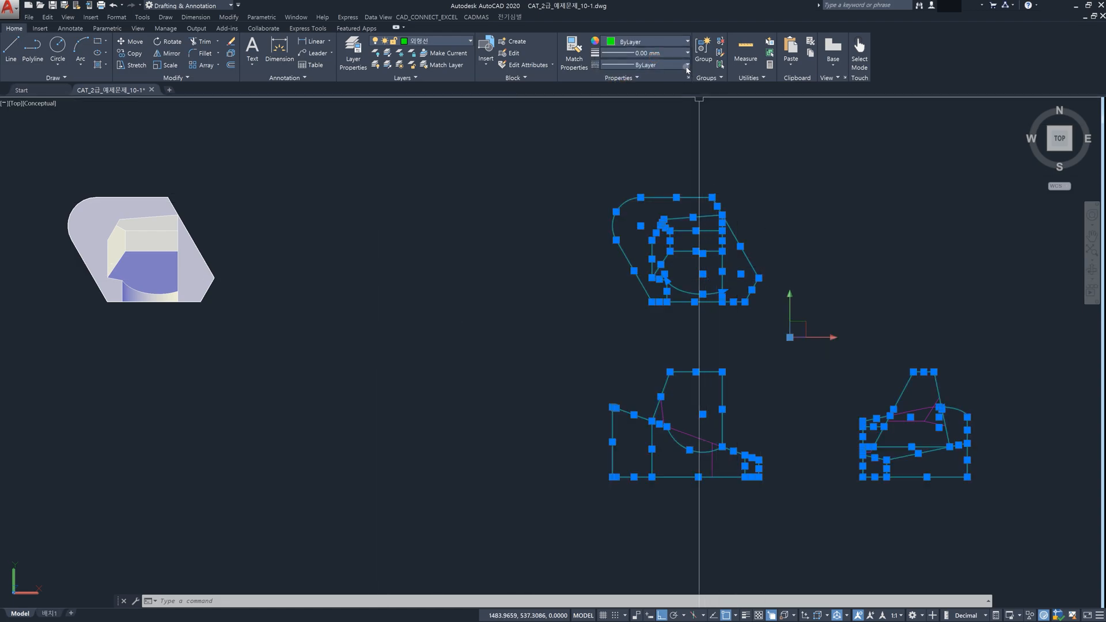
click(685, 53)
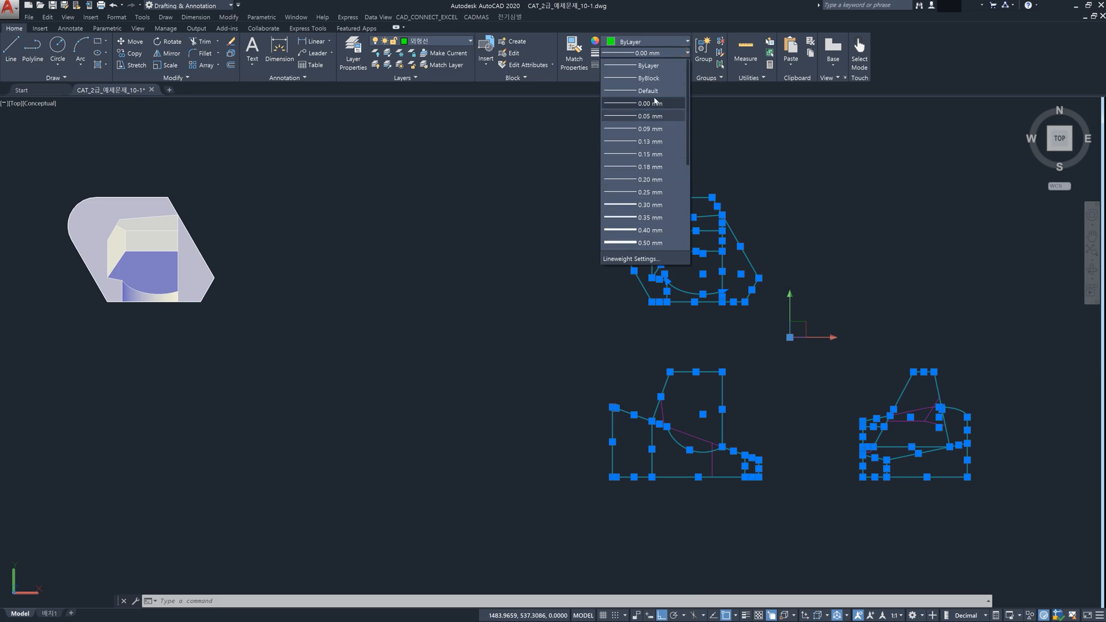
scroll(645, 81, up, 2)
click(646, 65)
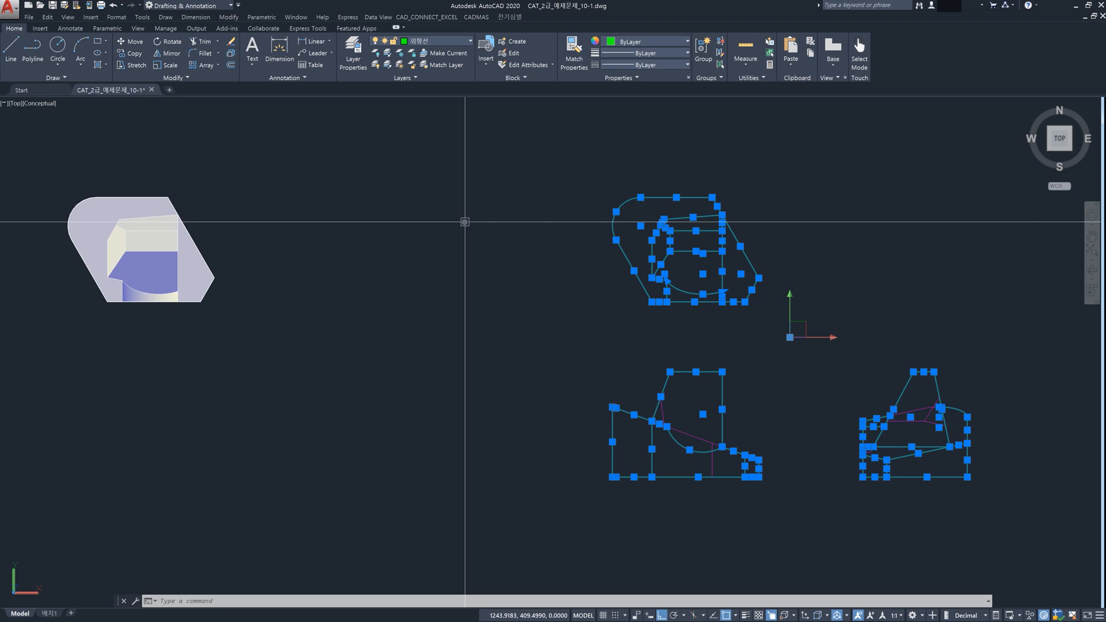
key(Escape)
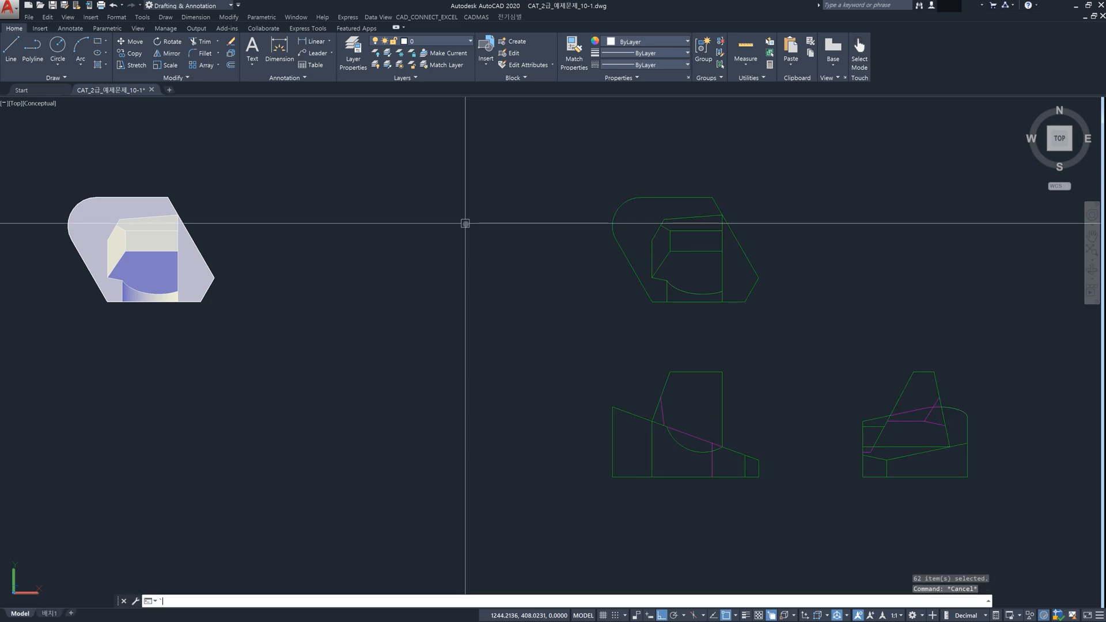
text(')
key(Return)
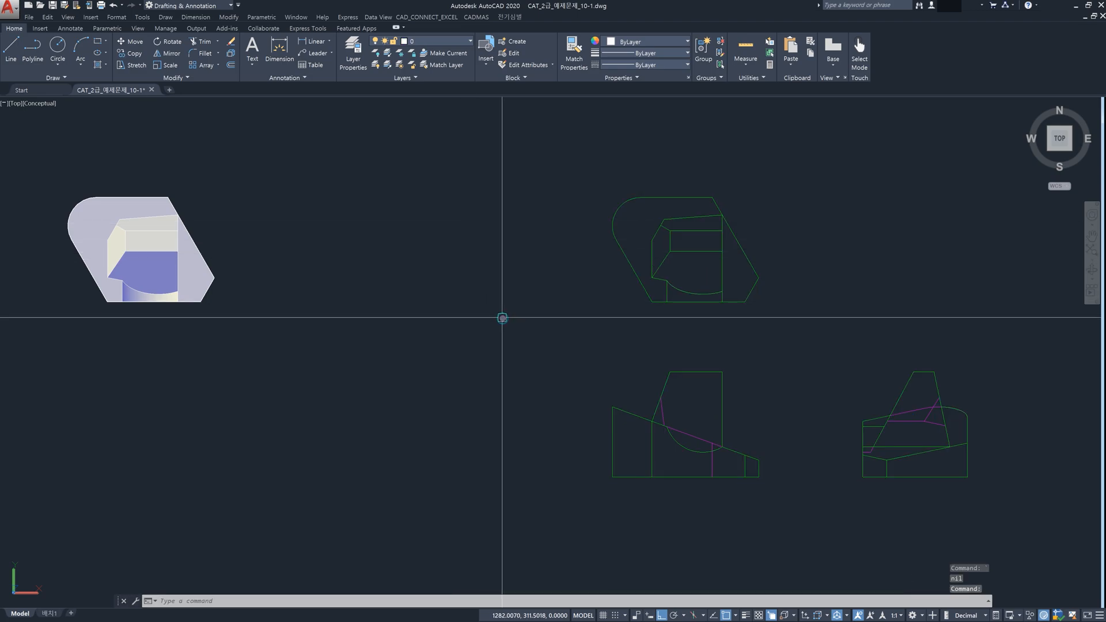
- Quick-select all magenta objects in the entire drawing and assign them to the 숨은선 layer
right_click(552, 346)
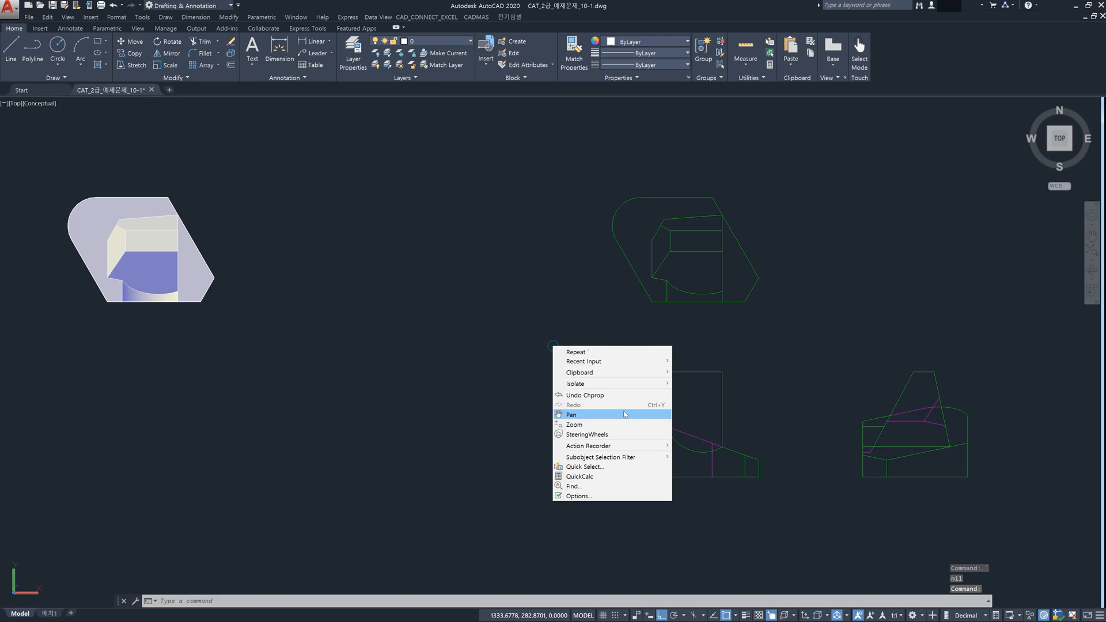
click(605, 467)
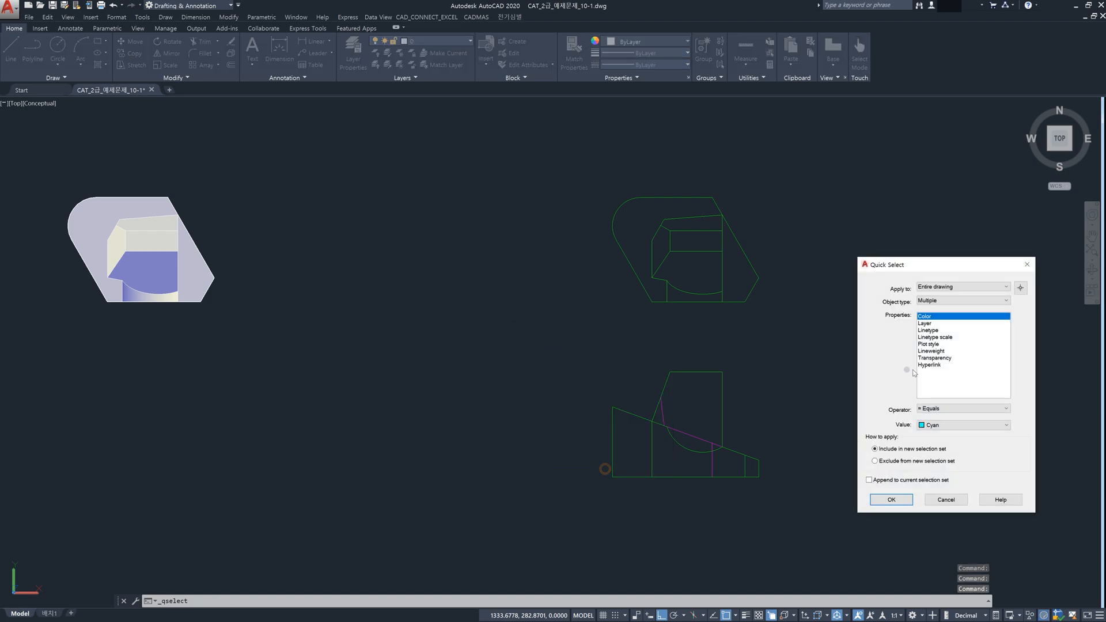
click(948, 429)
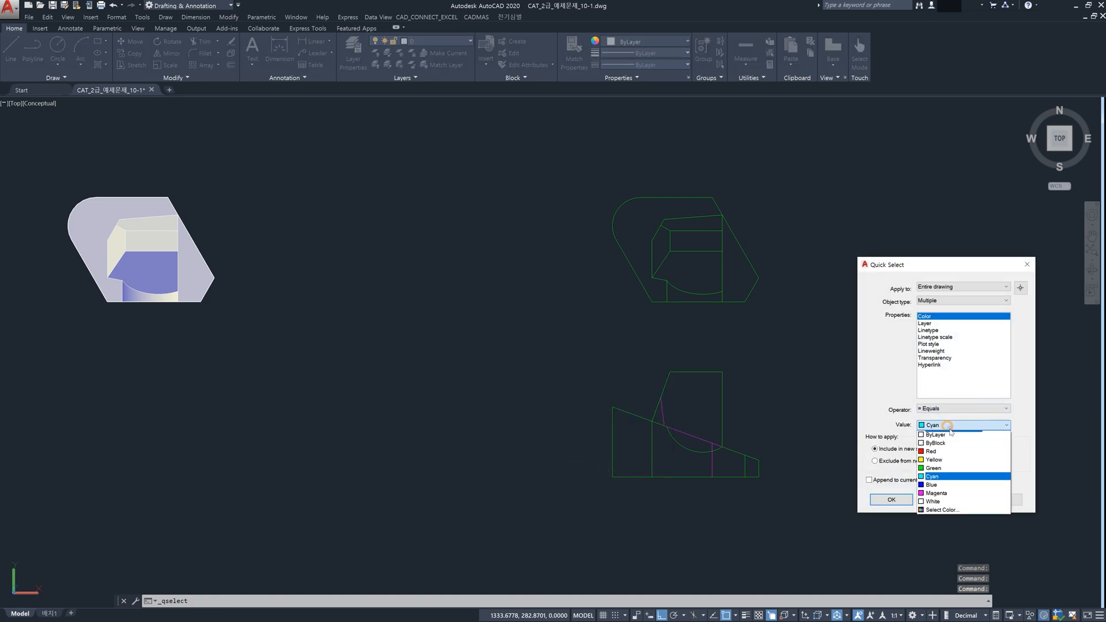
click(947, 493)
click(891, 500)
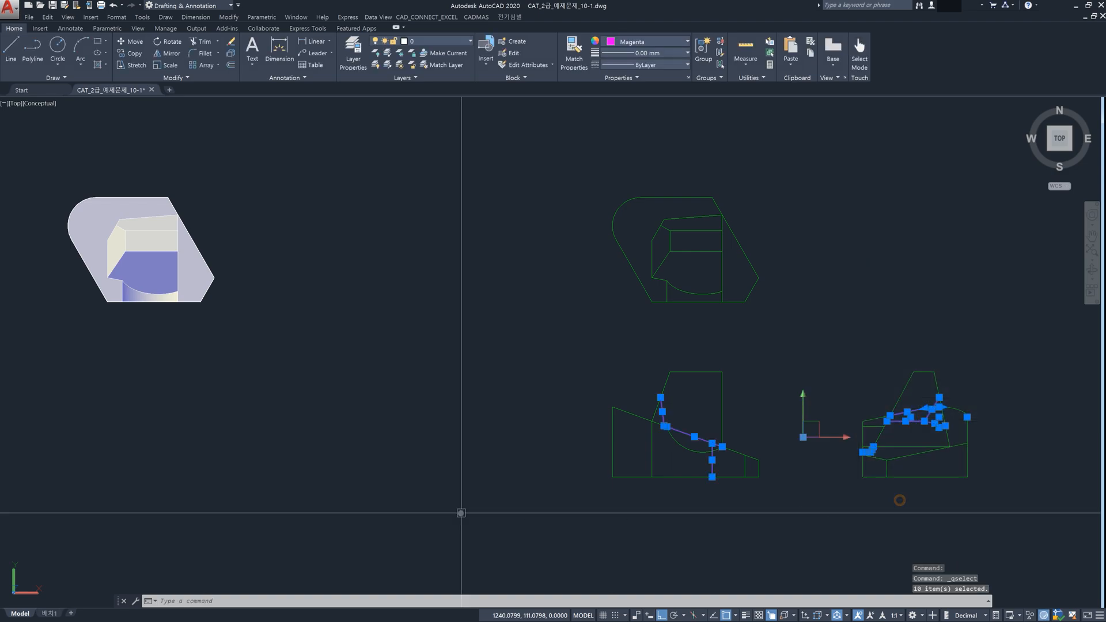
click(462, 42)
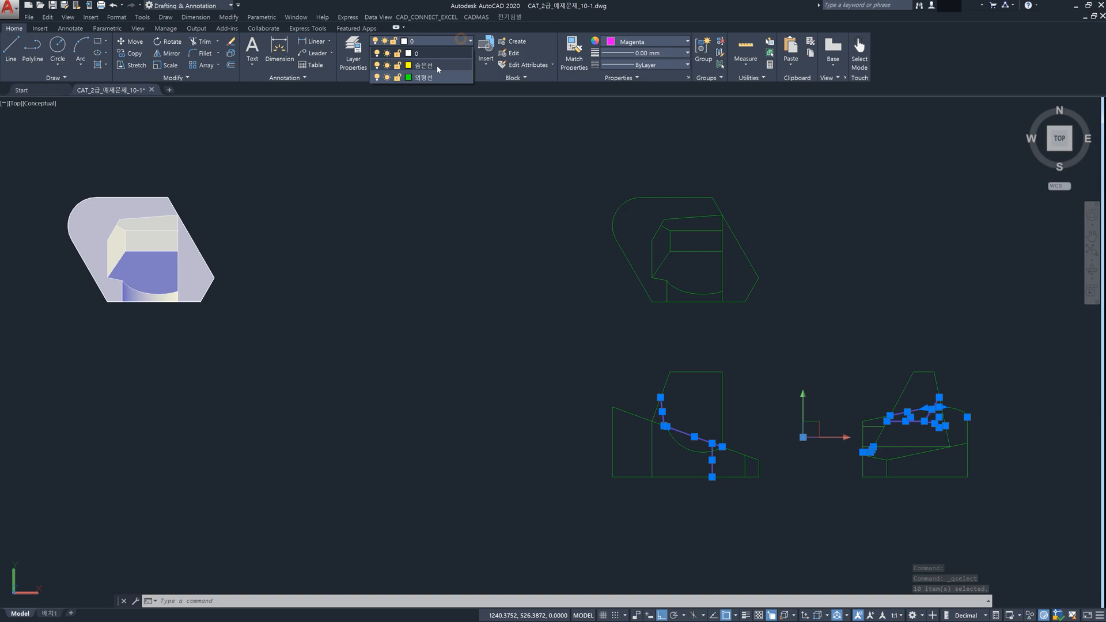
click(443, 65)
- Set the color and lineweight of the selected hidden-edge lines to ByLayer, and clear the selection
click(657, 42)
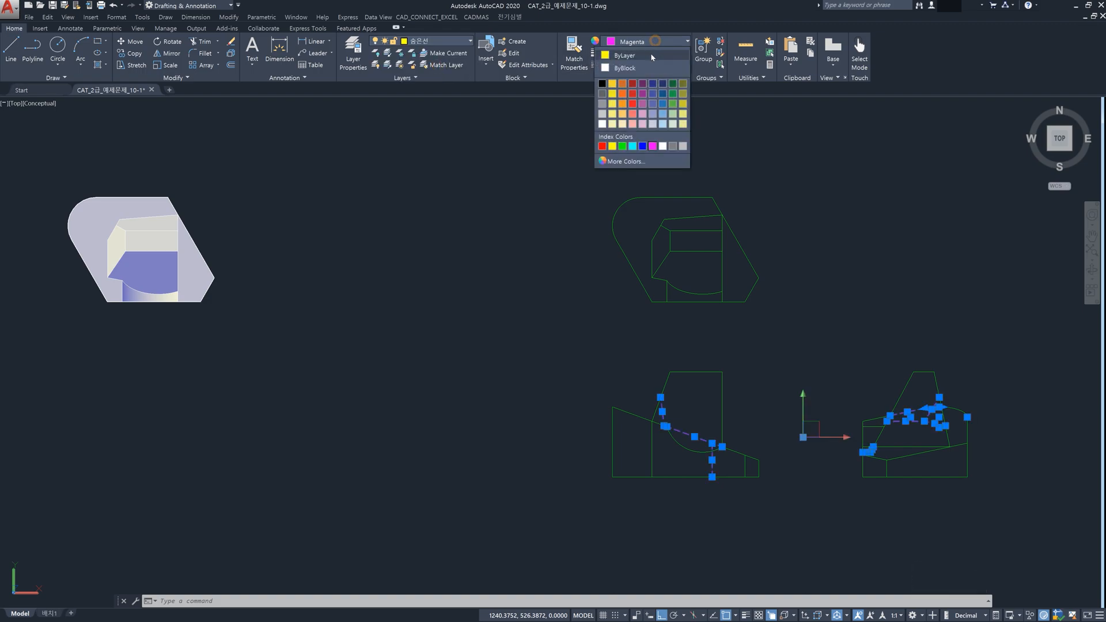
click(651, 55)
click(651, 53)
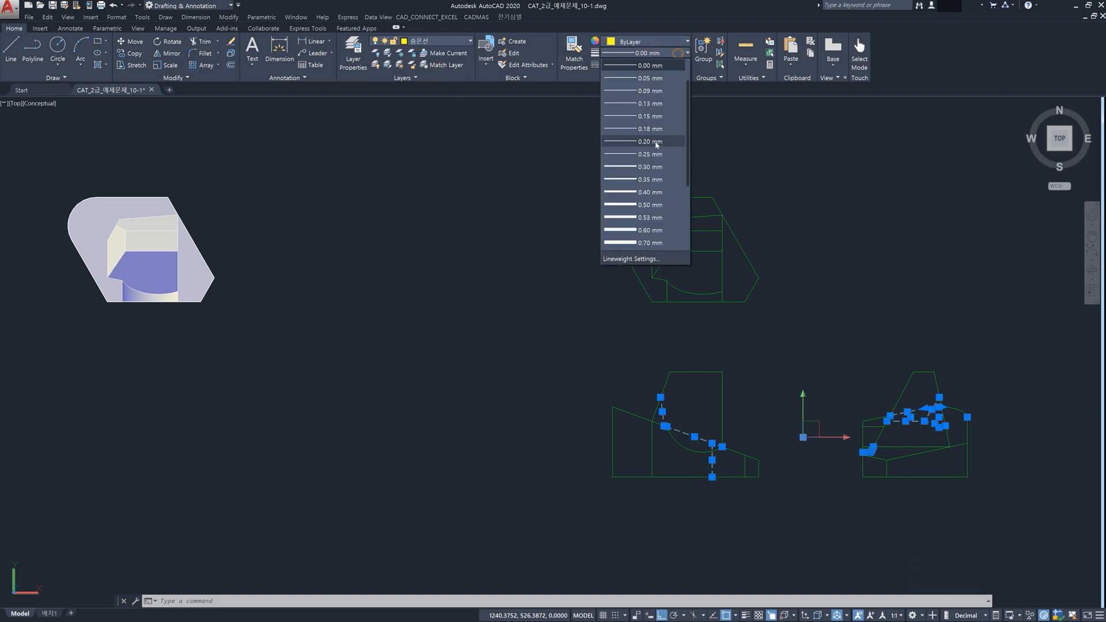
scroll(655, 192, up, 1)
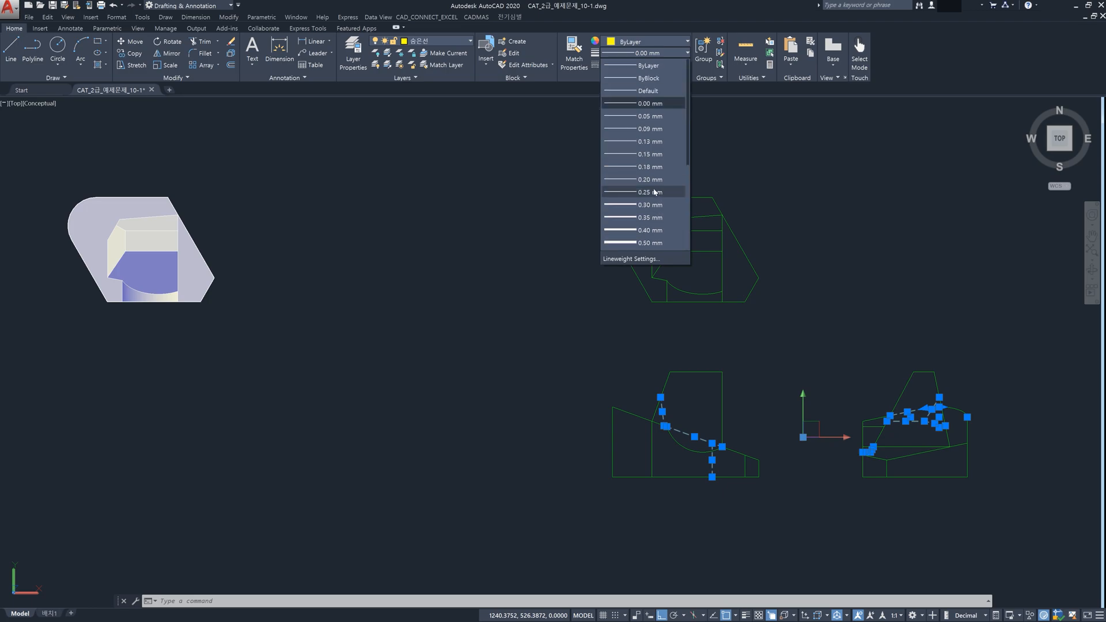
click(649, 66)
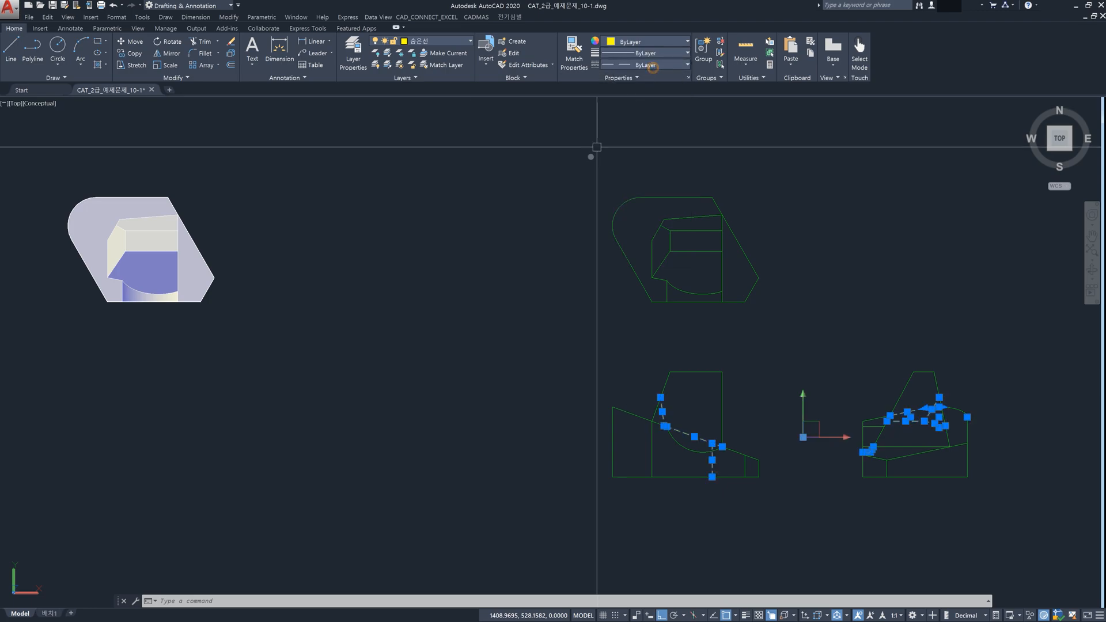
key(Escape)
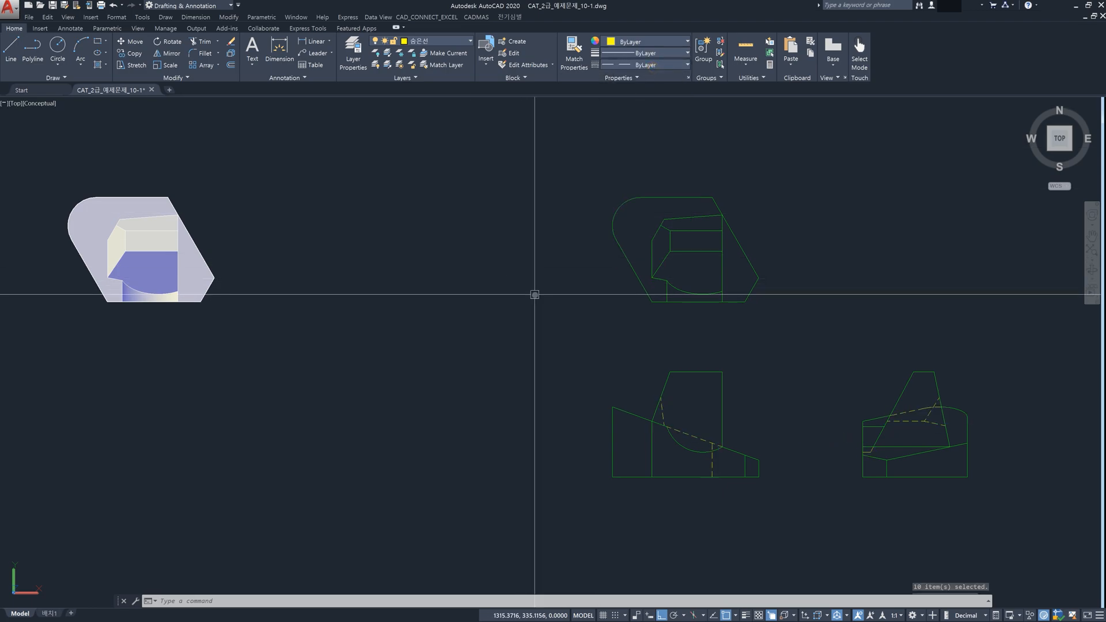
key(Escape)
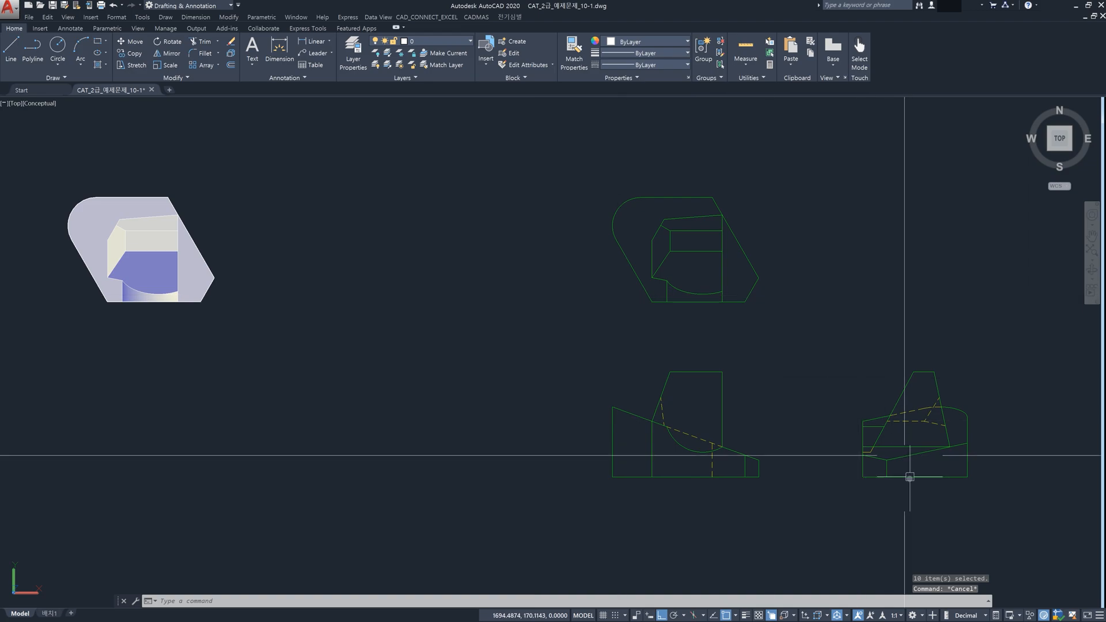
- Inspect the three projections and review the color, linetype and lineweight settings of the drawing's layers
scroll(910, 461, up, 3)
middle_drag(918, 465, 769, 519)
scroll(775, 501, down, 2)
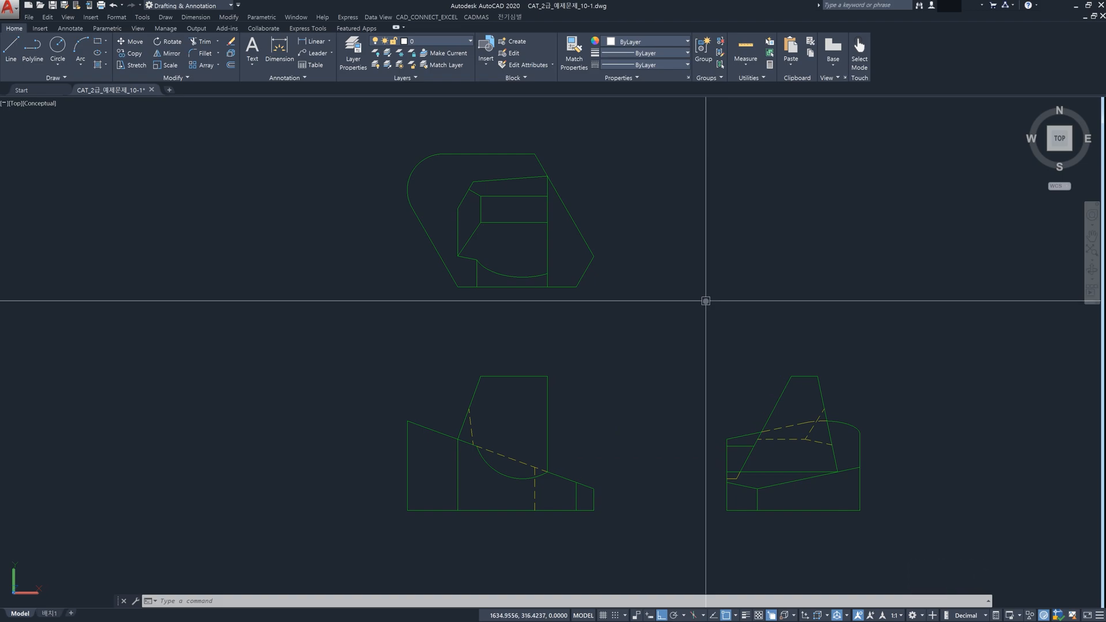
scroll(681, 299, down, 4)
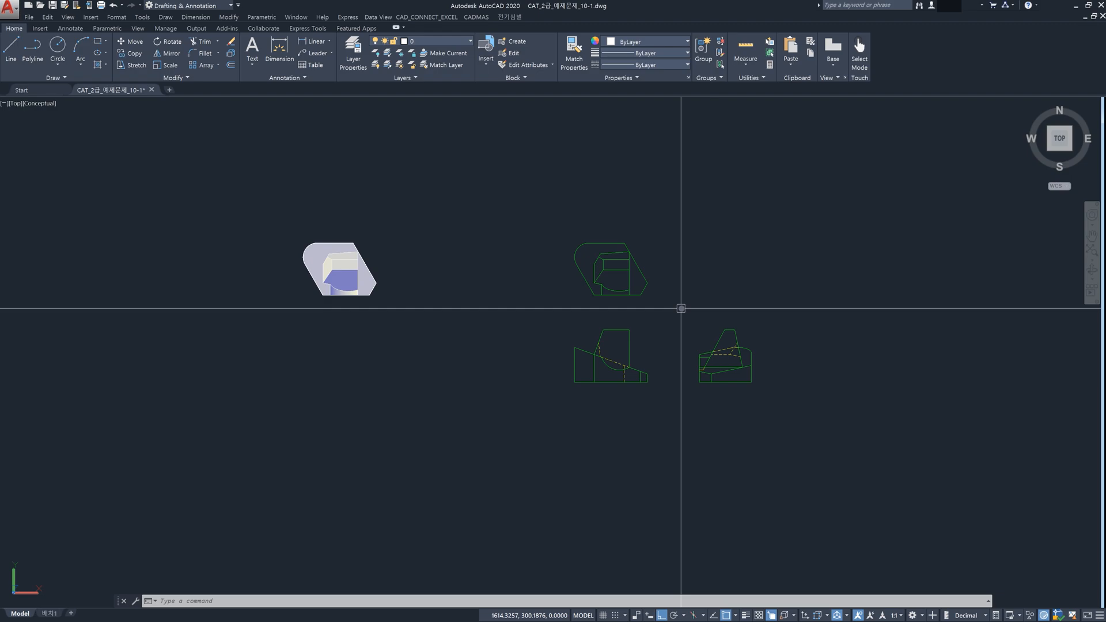
text(la)
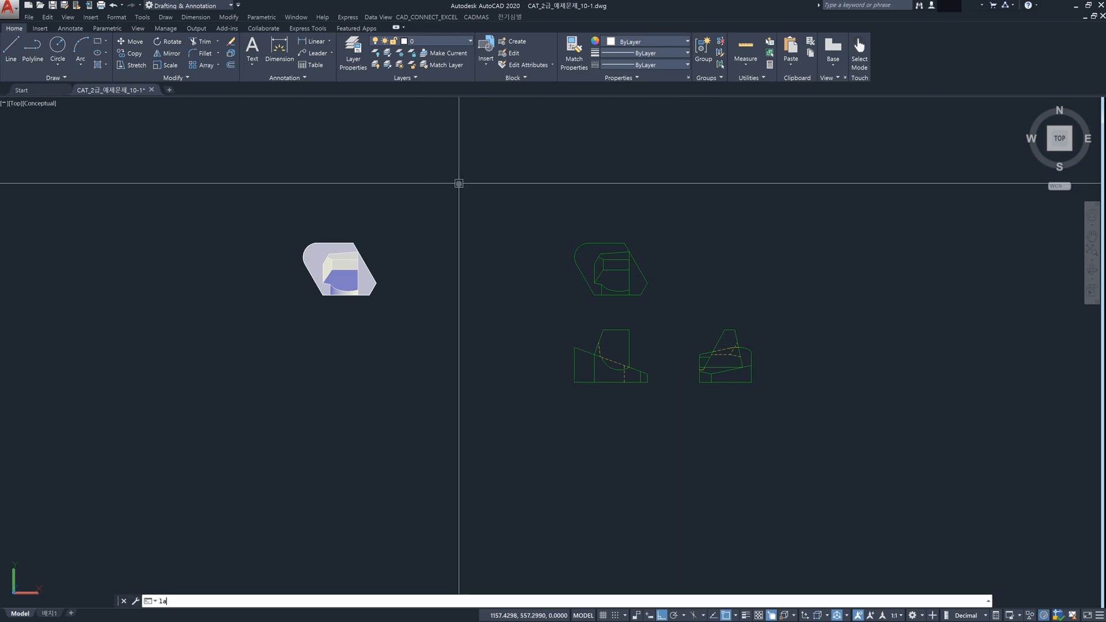
key(Return)
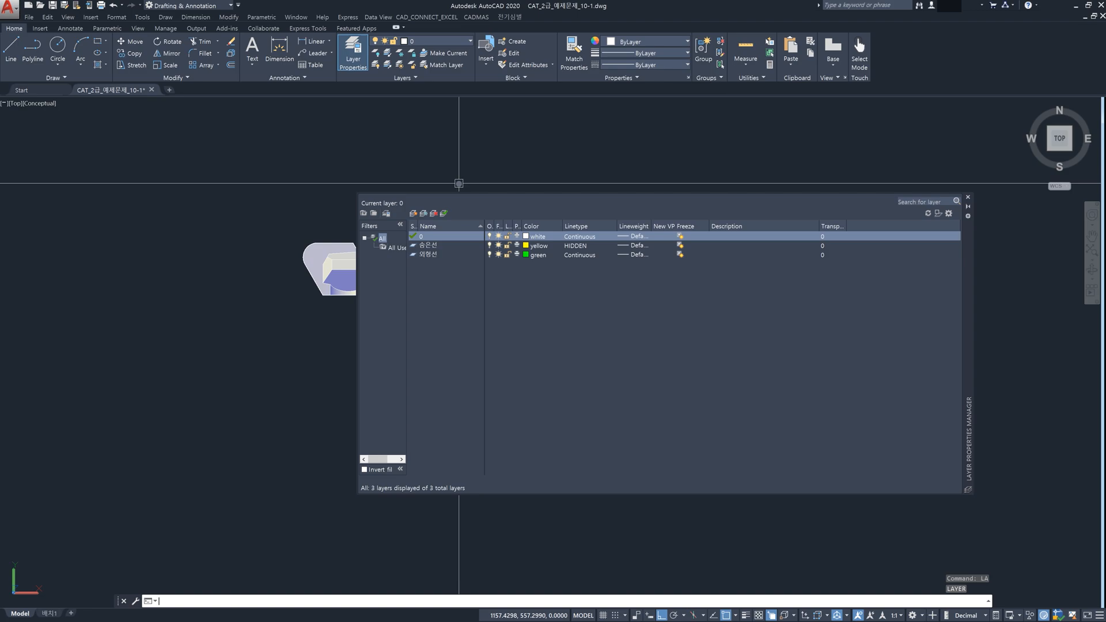
click(969, 199)
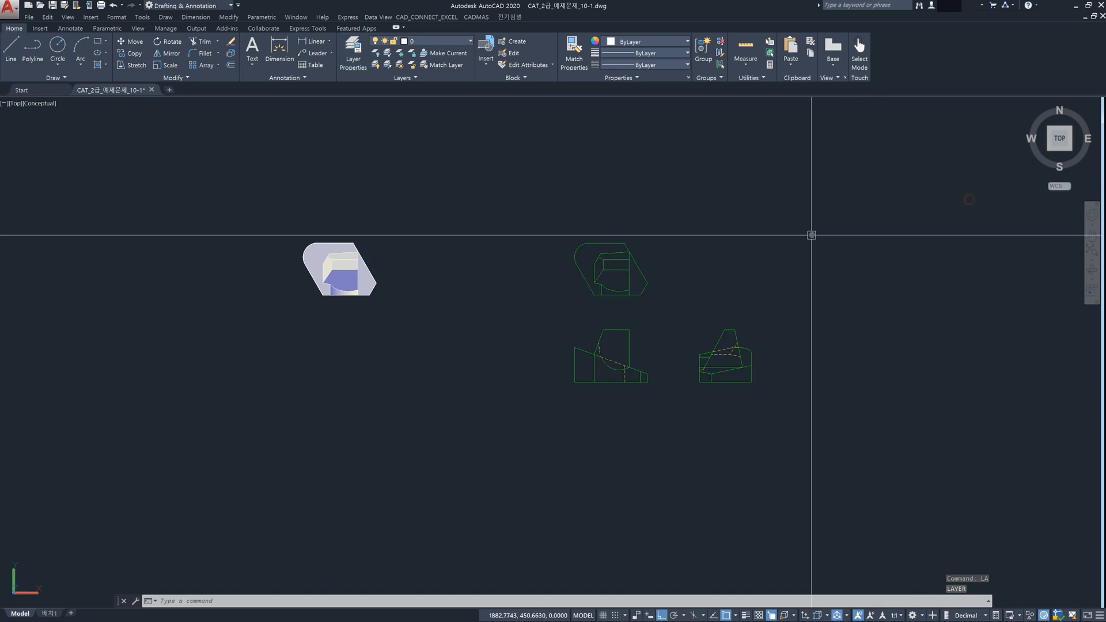
- Join the two collinear bottom edge lines of the right-side view into one line
scroll(768, 415, up, 1)
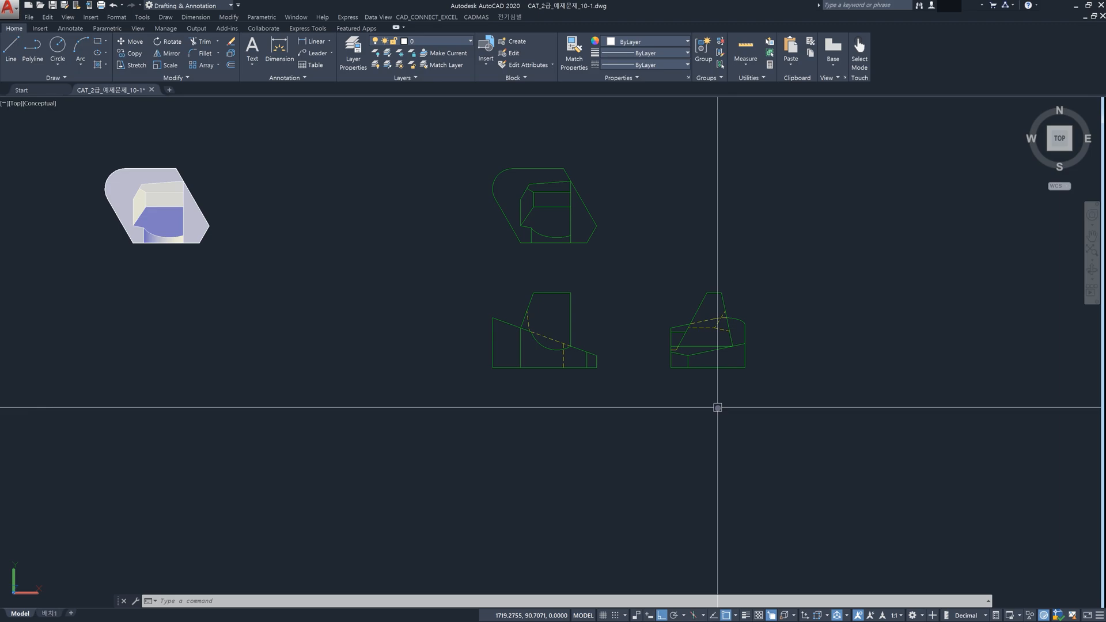
scroll(715, 403, up, 3)
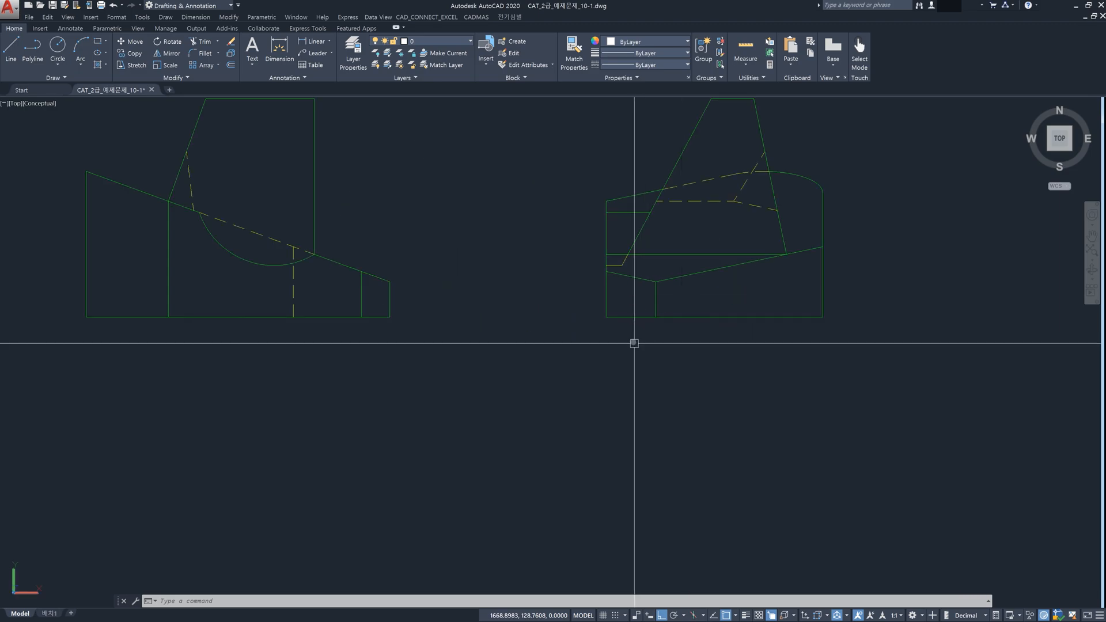
click(638, 318)
click(706, 317)
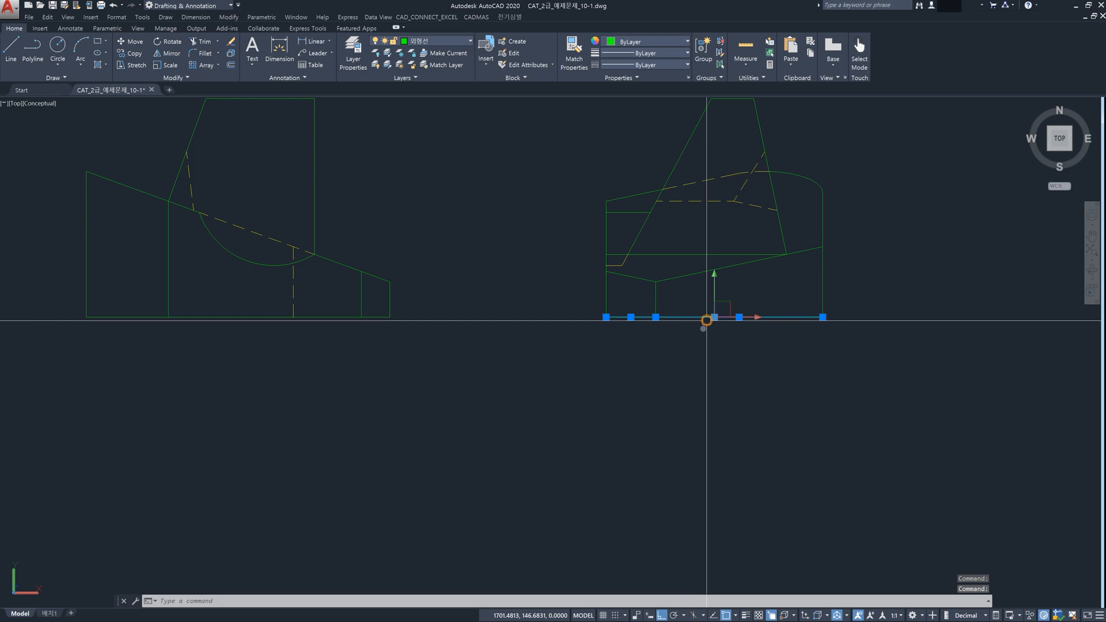
text(j)
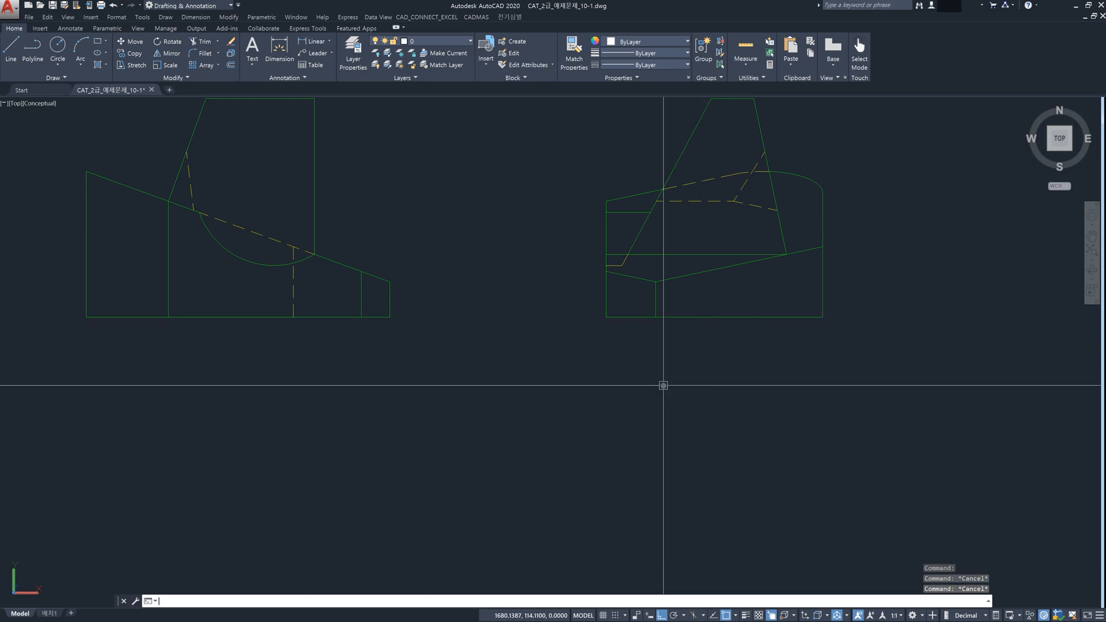
key(Return)
click(591, 309)
click(898, 360)
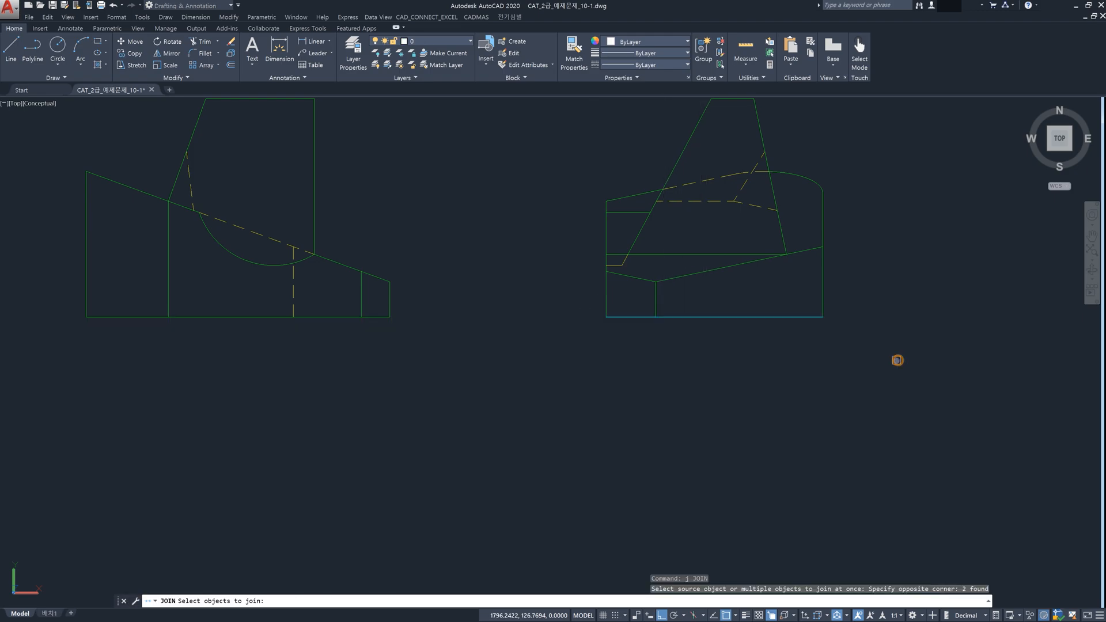
key(Return)
- Join the collinear bottom edge segments of the front view into a single line
middle_drag(256, 330, 354, 345)
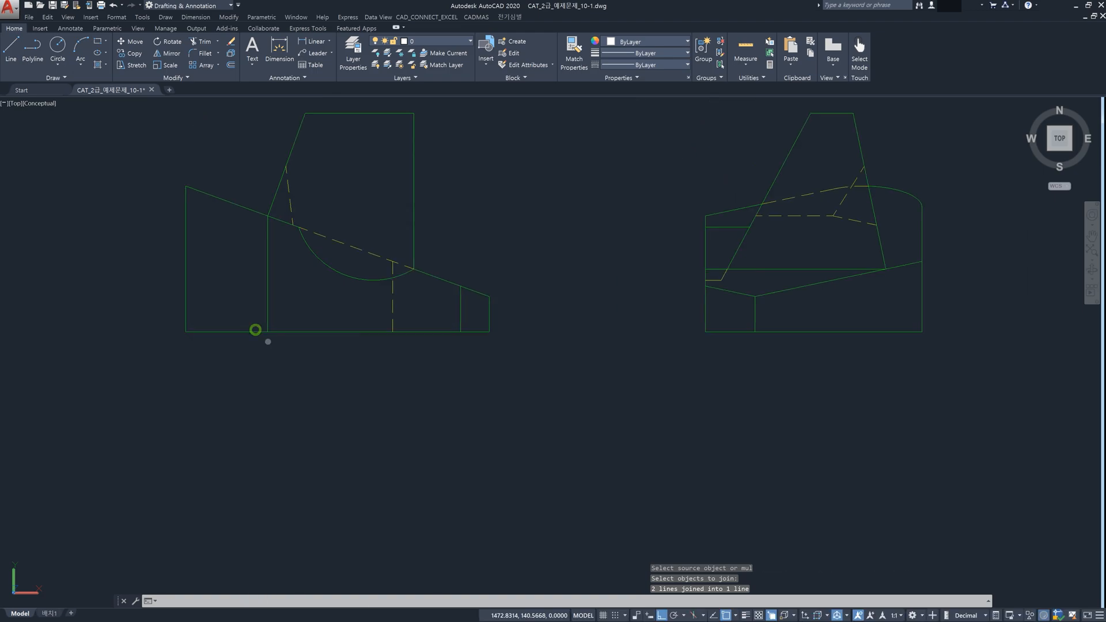
key(Return)
click(156, 323)
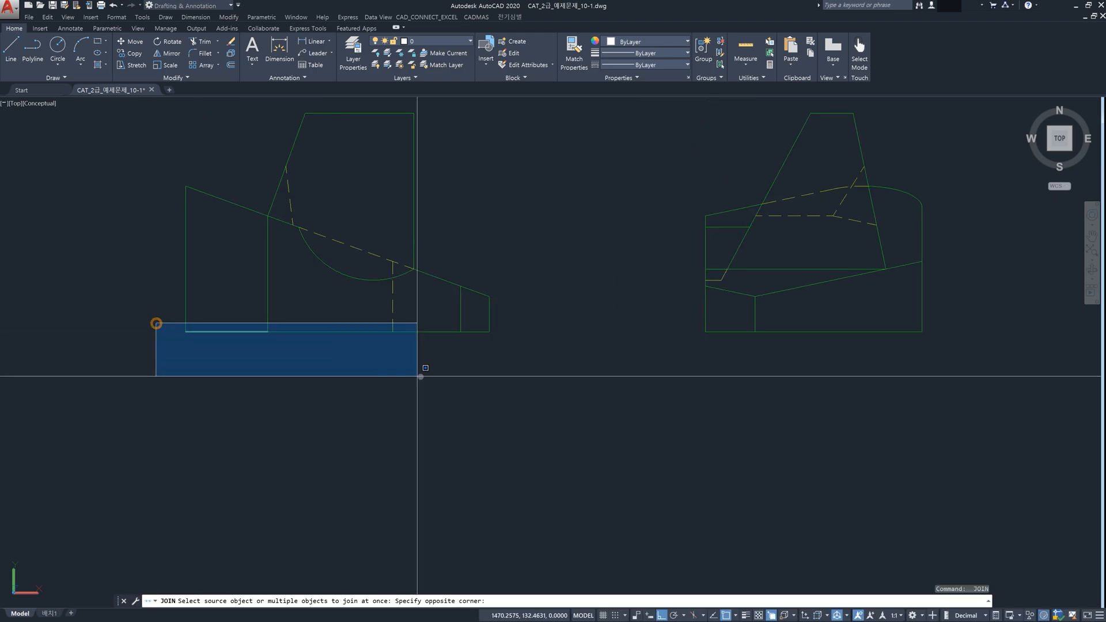
click(506, 378)
key(Return)
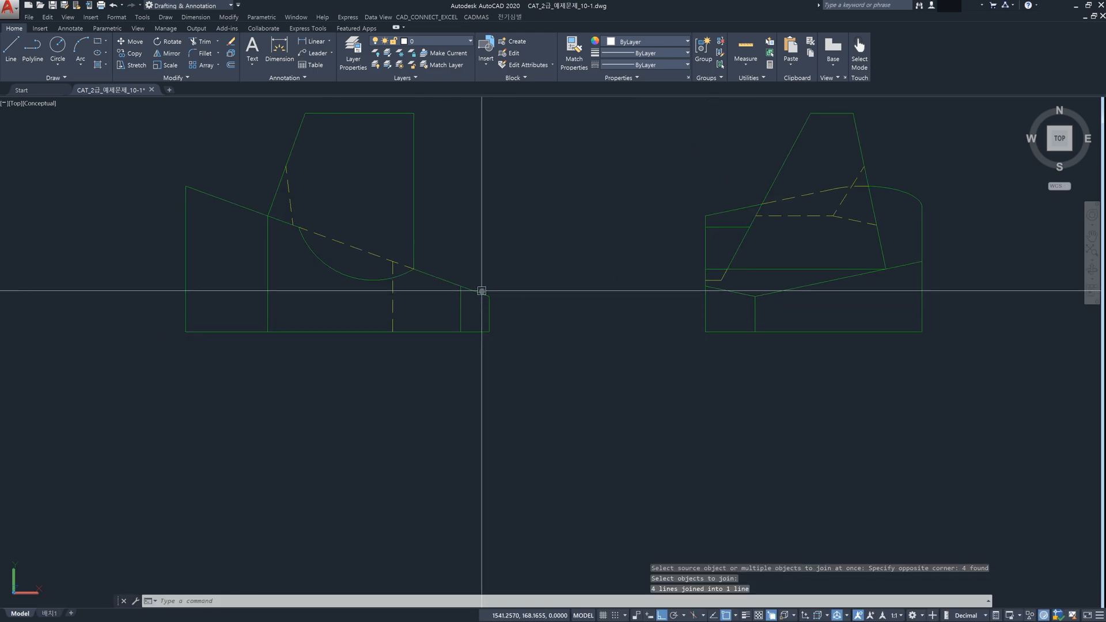
- Join the two collinear segments at the lower right end of the front view's sloped edge
click(482, 292)
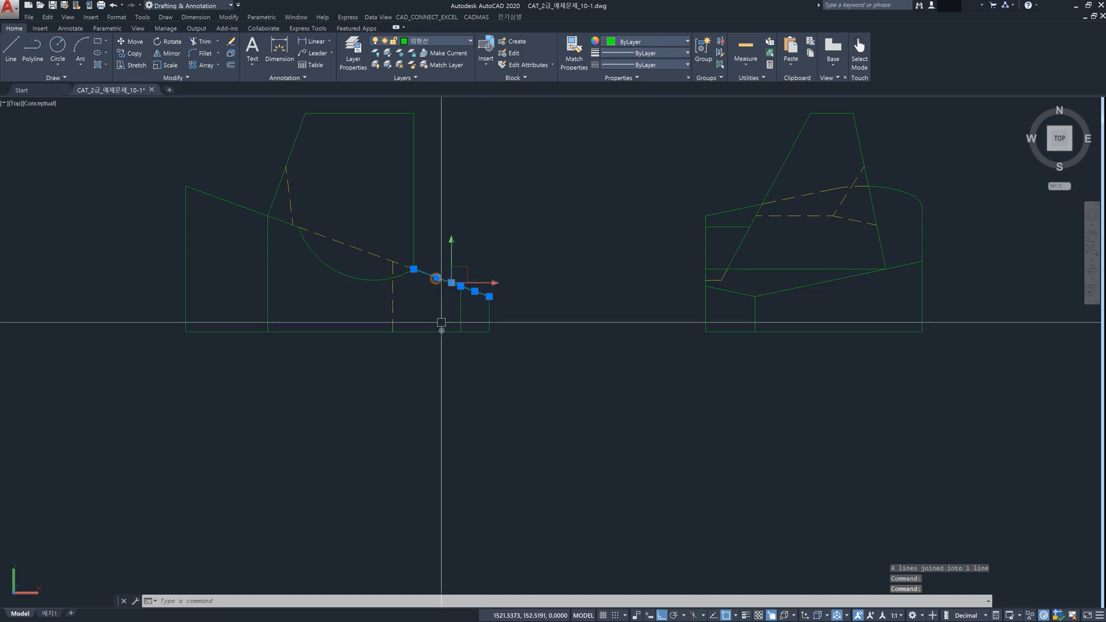
key(Escape)
text(j)
key(Return)
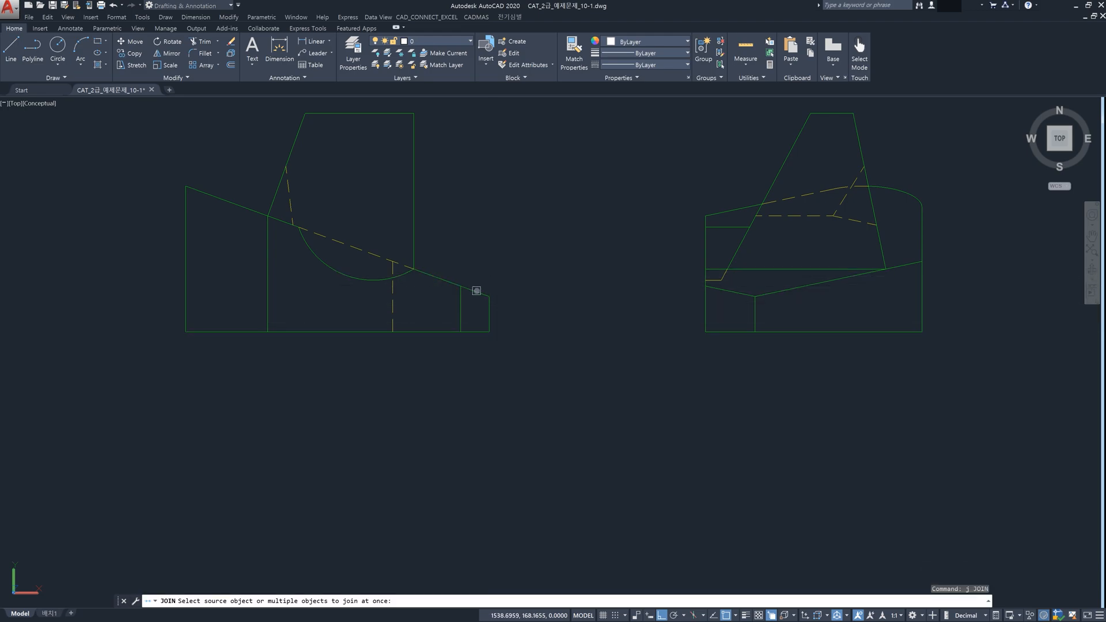
click(454, 283)
key(Return)
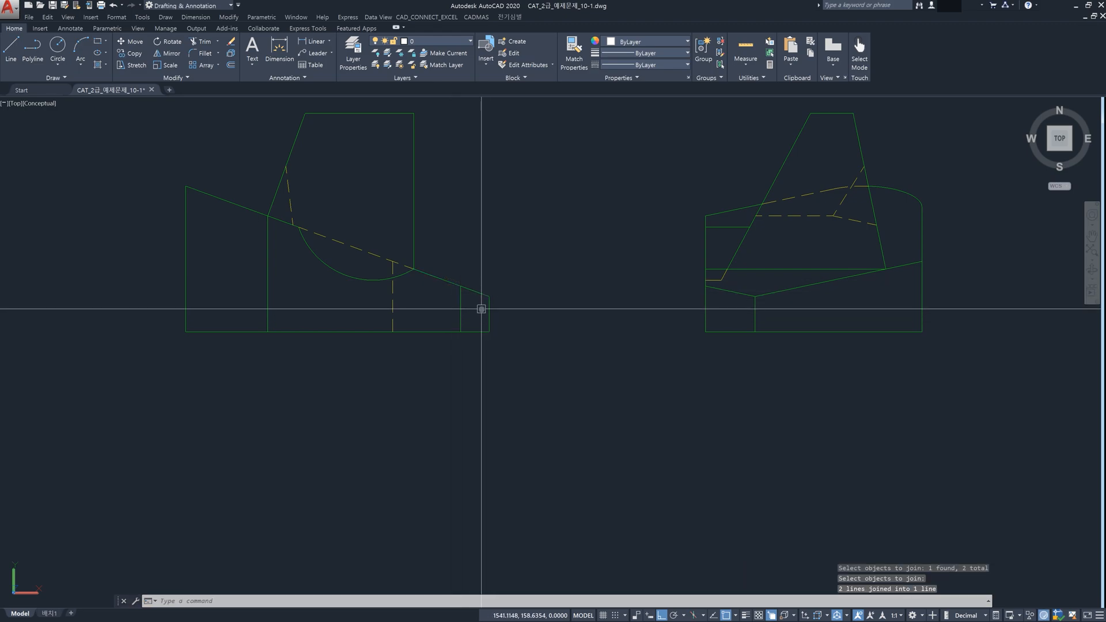
- Try to join the front view's left-hand vertical and sloped lines in one window selection, and check the resulting object
middle_drag(482, 309, 518, 341)
text(j)
key(Return)
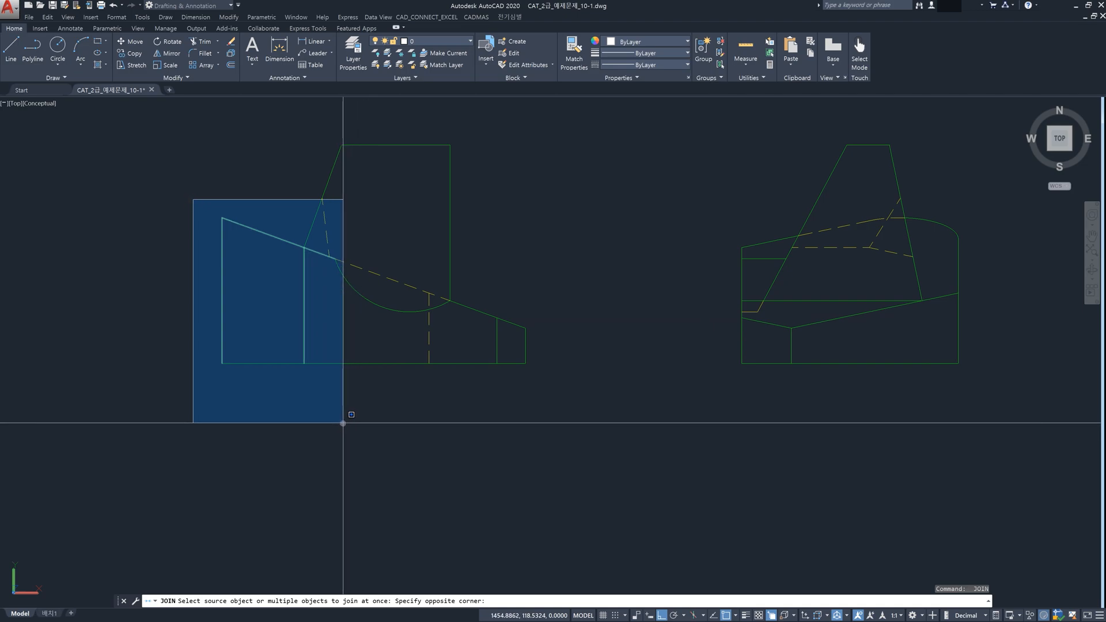
click(343, 423)
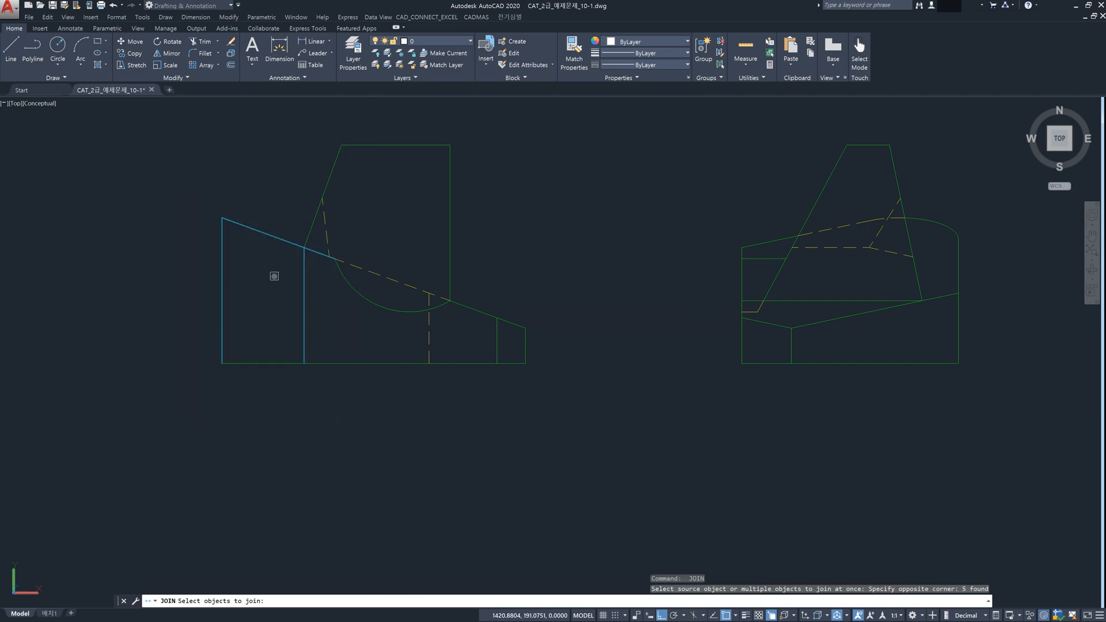
key(Return)
click(277, 239)
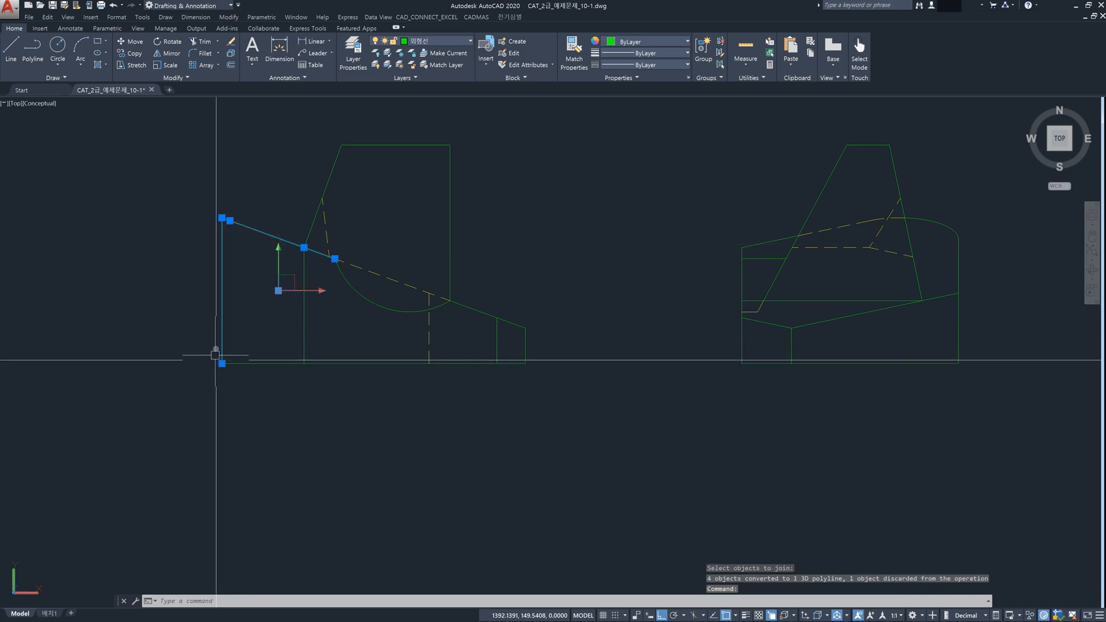
scroll(236, 237, up, 3)
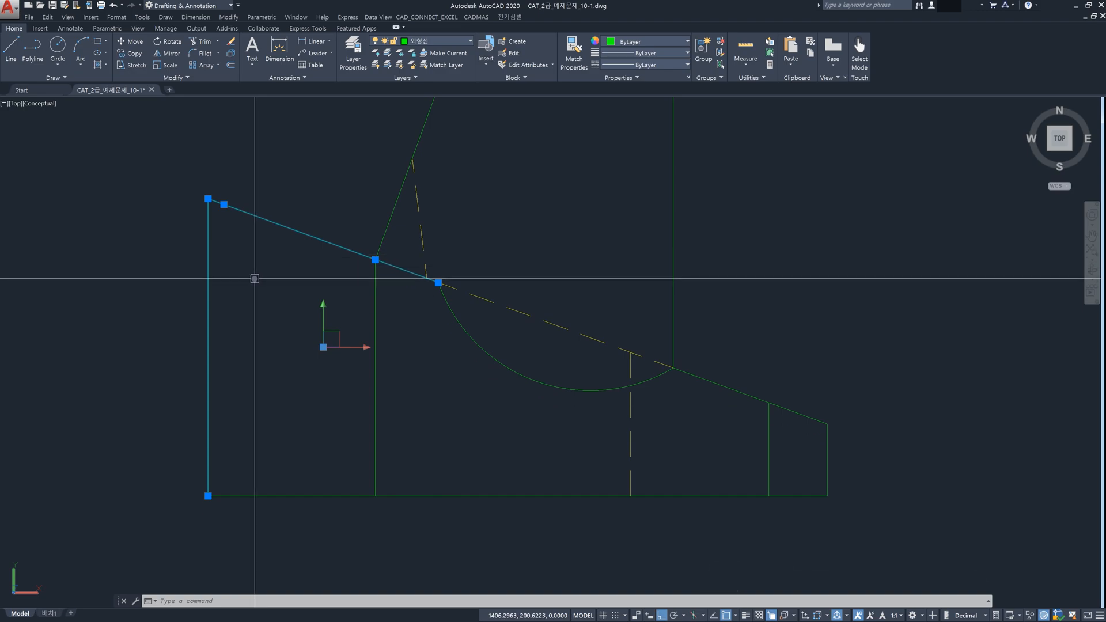
scroll(255, 278, down, 6)
scroll(248, 271, up, 5)
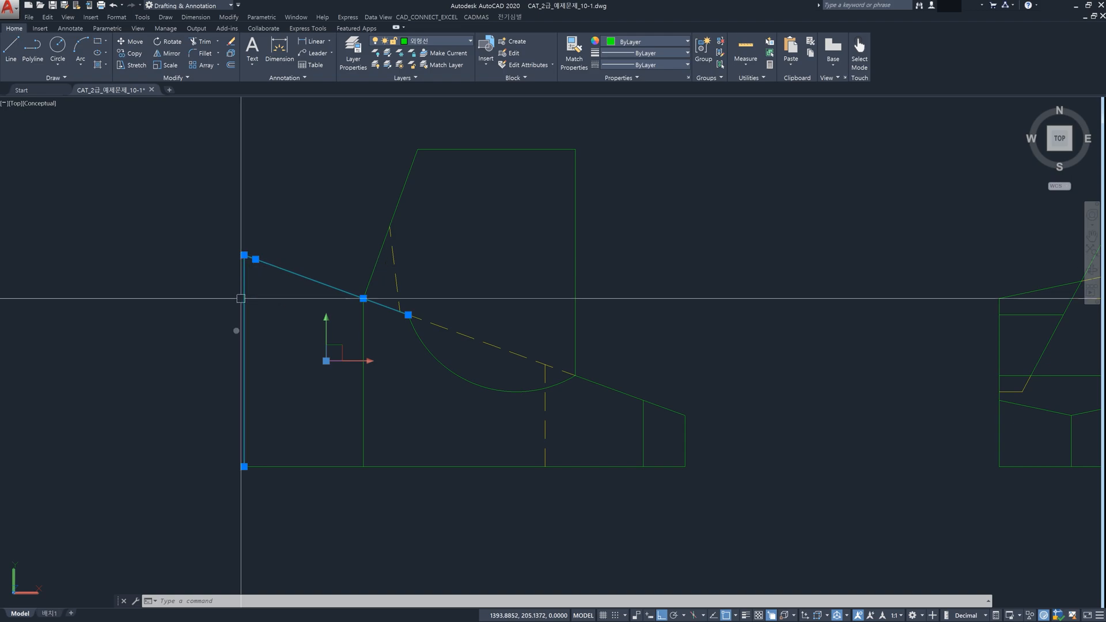
key(Escape)
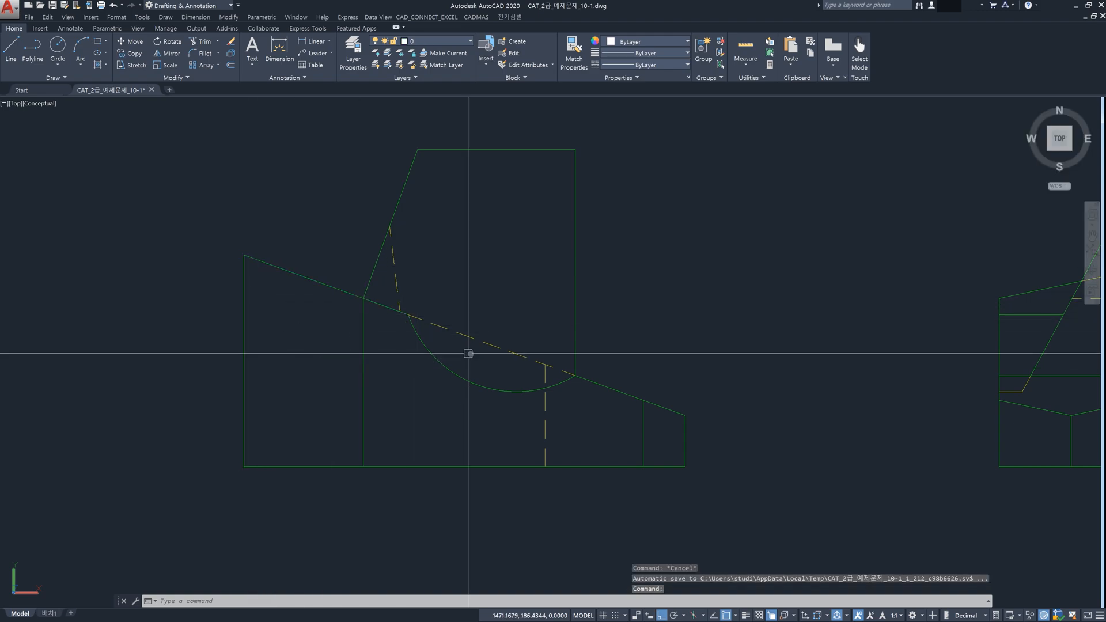
- Undo the window-selected join of the front view's left-hand vertical and sloped lines
scroll(475, 354, down, 2)
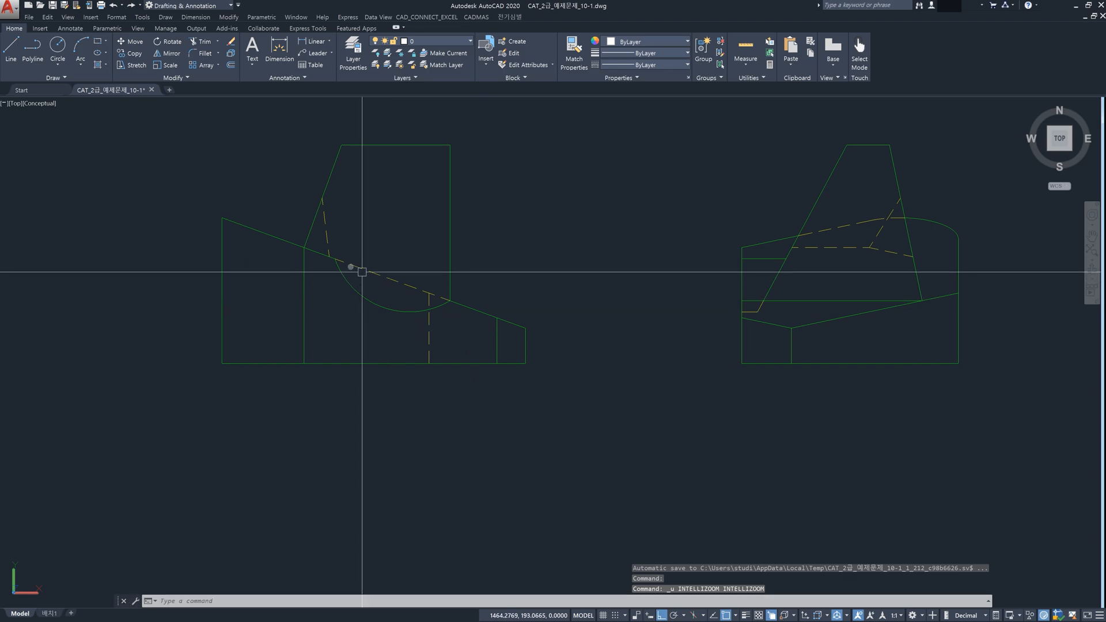
text(j)
key(Return)
scroll(316, 252, up, 2)
key(Escape)
key(Escape)
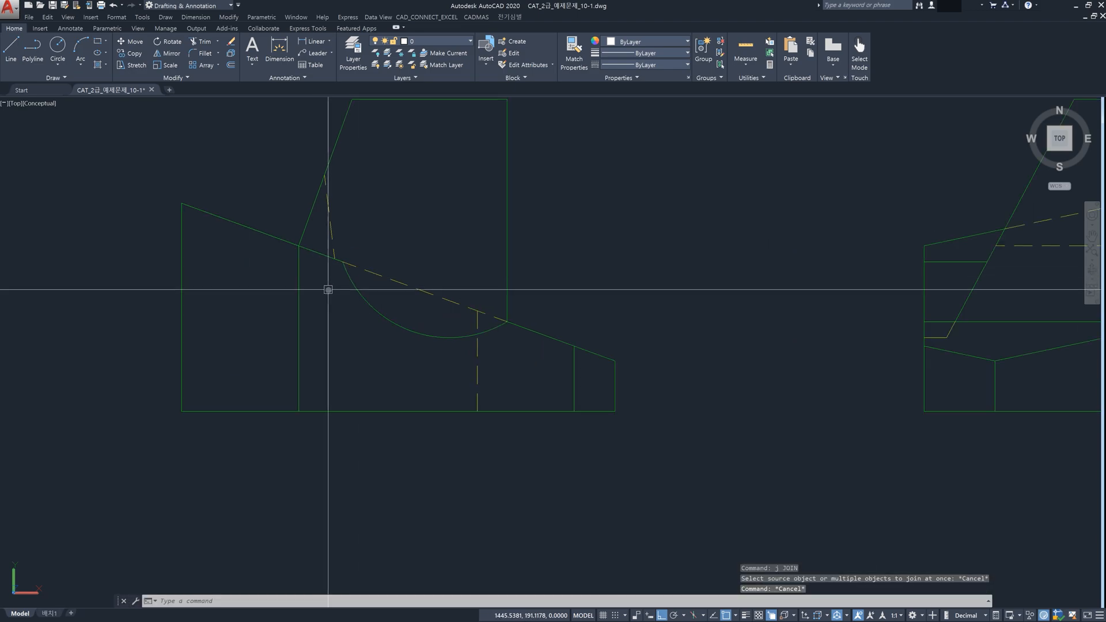
key(ctrl+z)
key(ctrl+z)
key(ctrl+z)
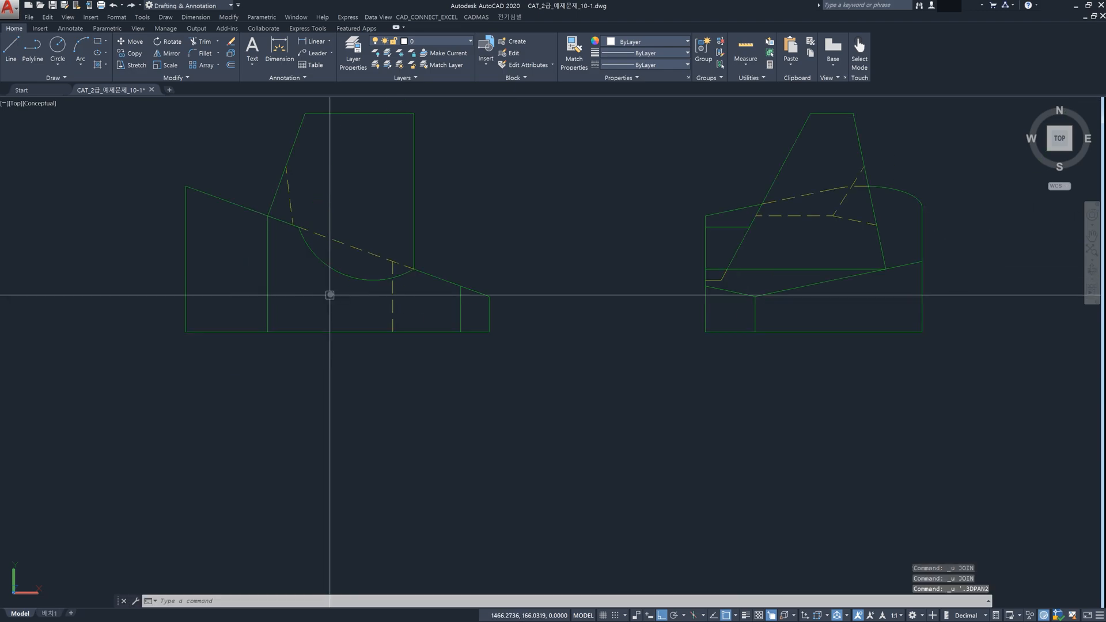
- Join only the three collinear visible segments at the upper left of the front view's sloped edge, then check the joined line
scroll(297, 226, up, 3)
click(296, 227)
click(230, 201)
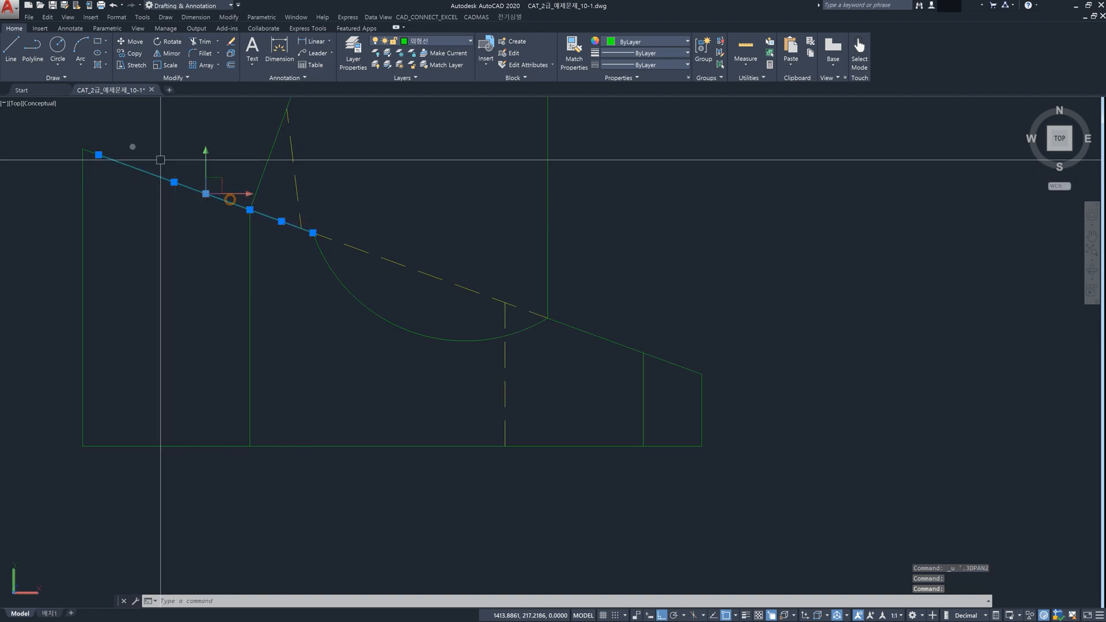
click(63, 135)
click(125, 203)
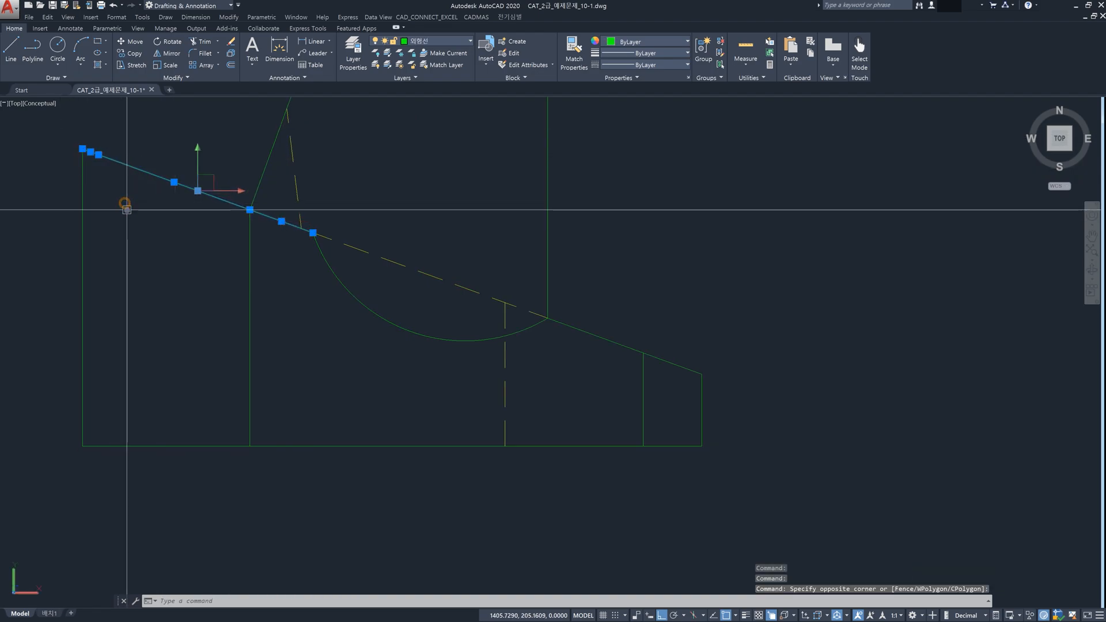
text(j)
key(Return)
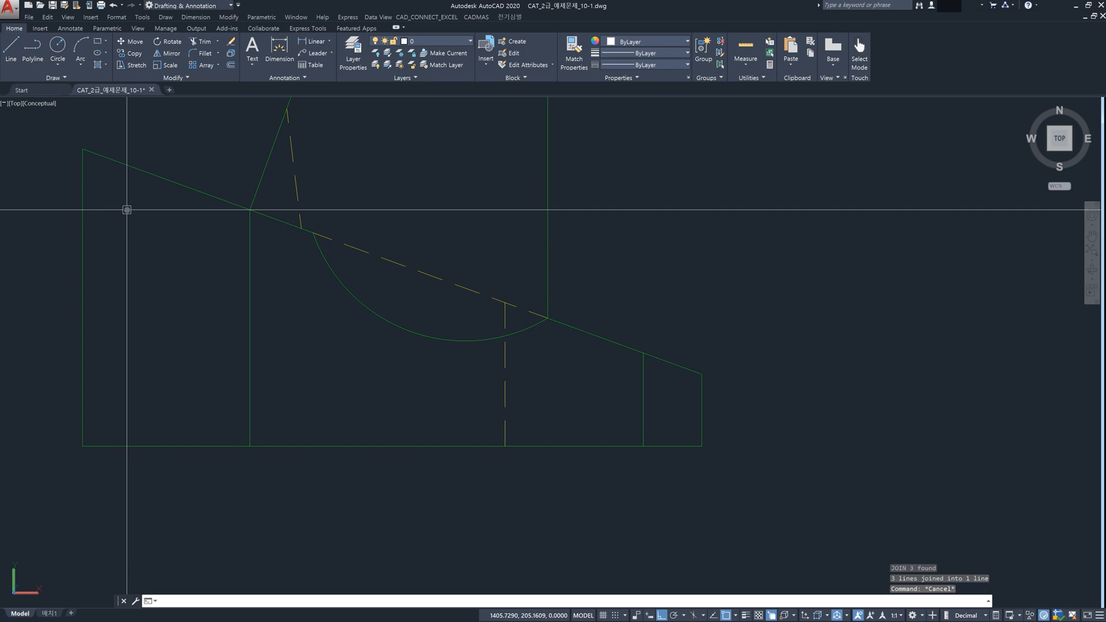
click(207, 194)
middle_drag(294, 235, 280, 414)
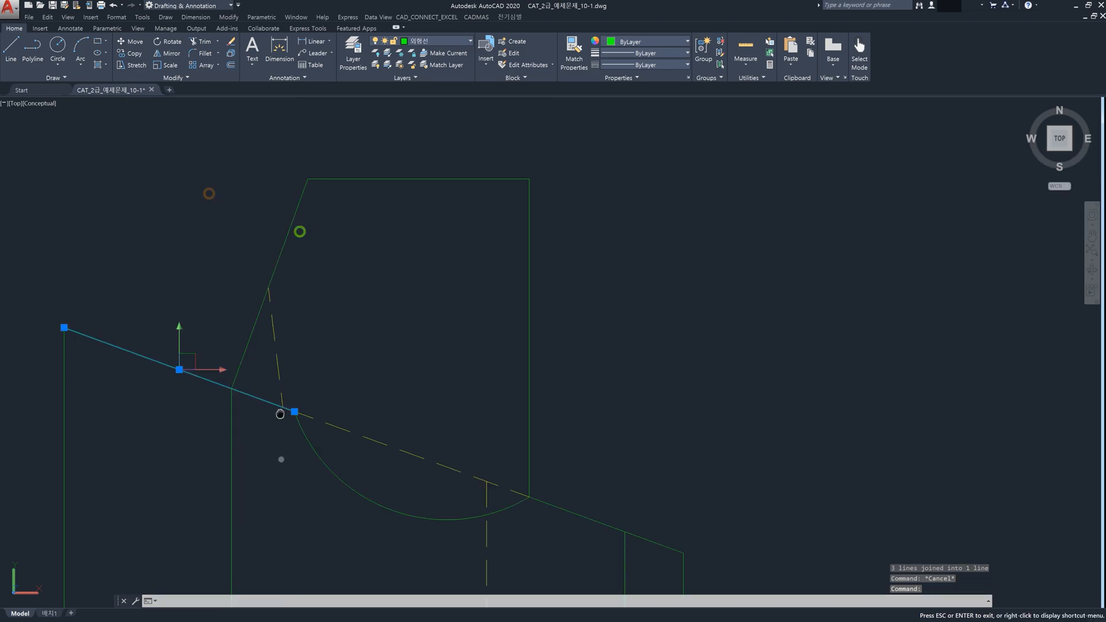
scroll(280, 414, down, 4)
key(Escape)
key(Escape)
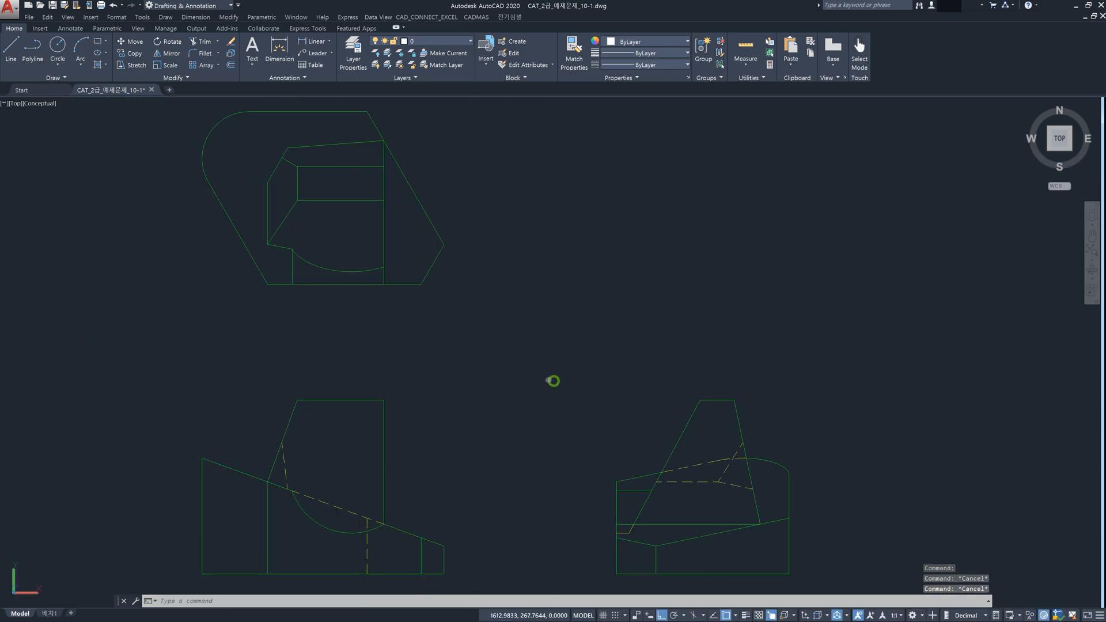
- Examine the right-side view's lower sloped edge and the top view's right, bottom and inner vertical edges for split segments, then clear the selection
middle_drag(552, 381, 464, 305)
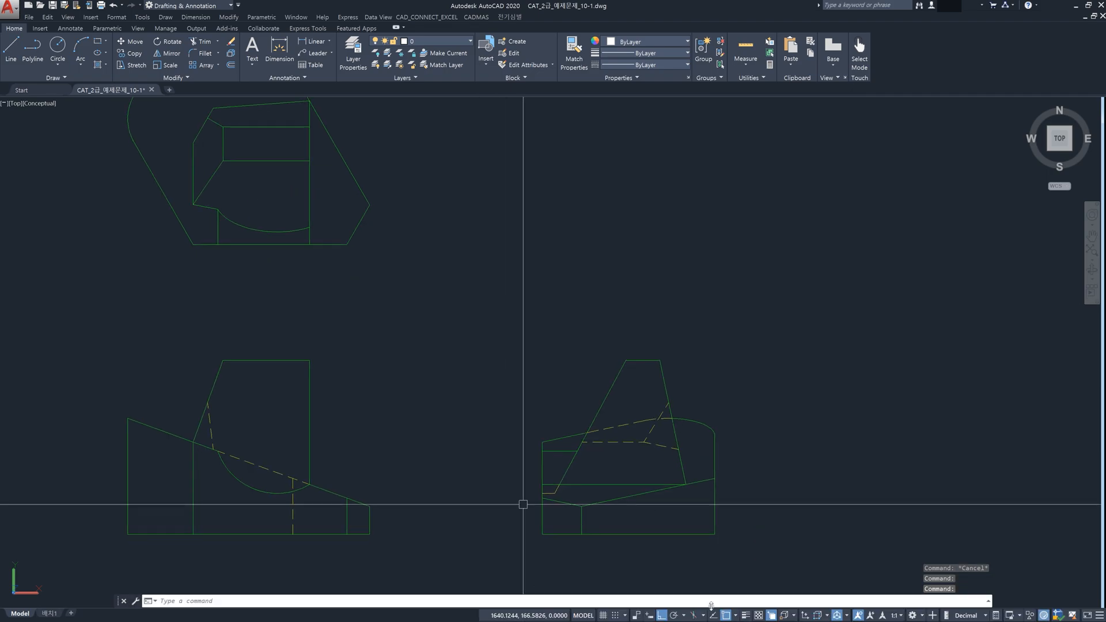
click(656, 488)
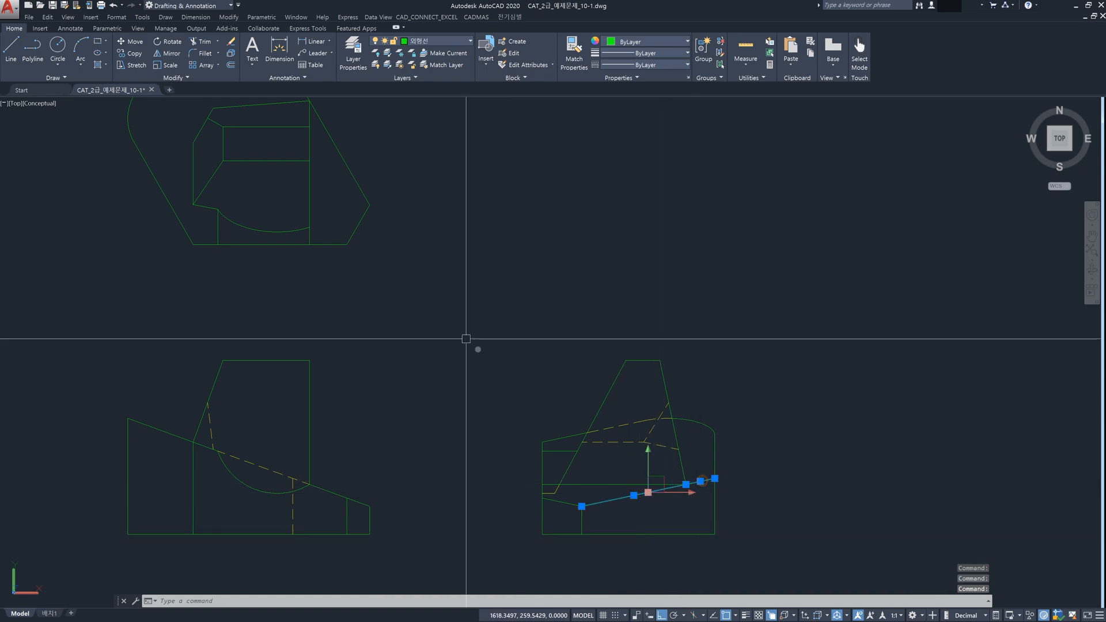
middle_drag(461, 321, 437, 434)
click(359, 310)
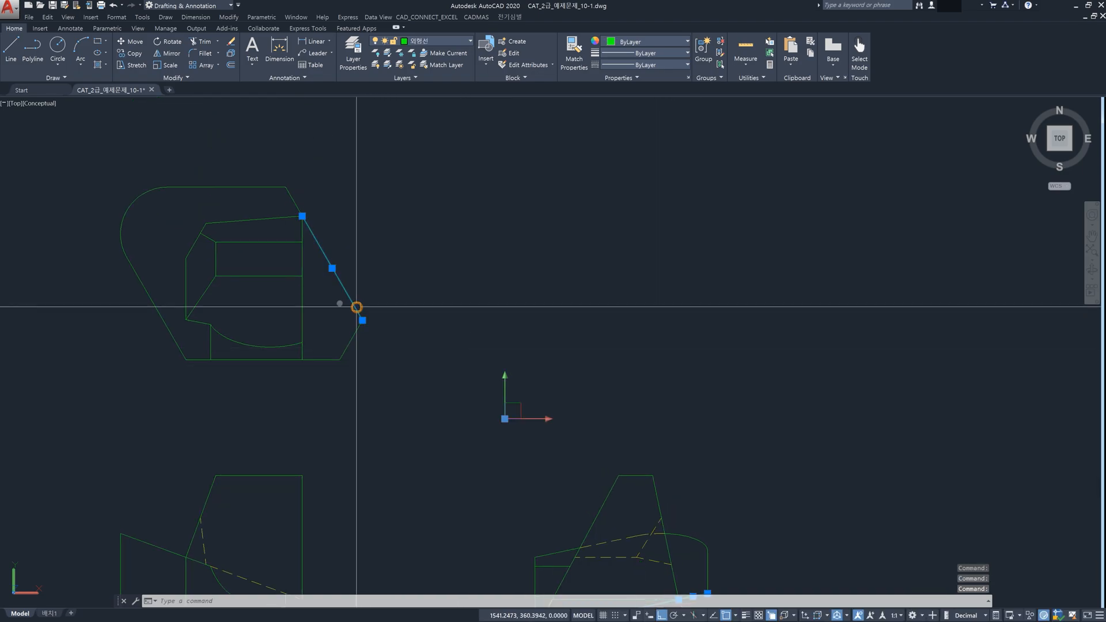
click(297, 200)
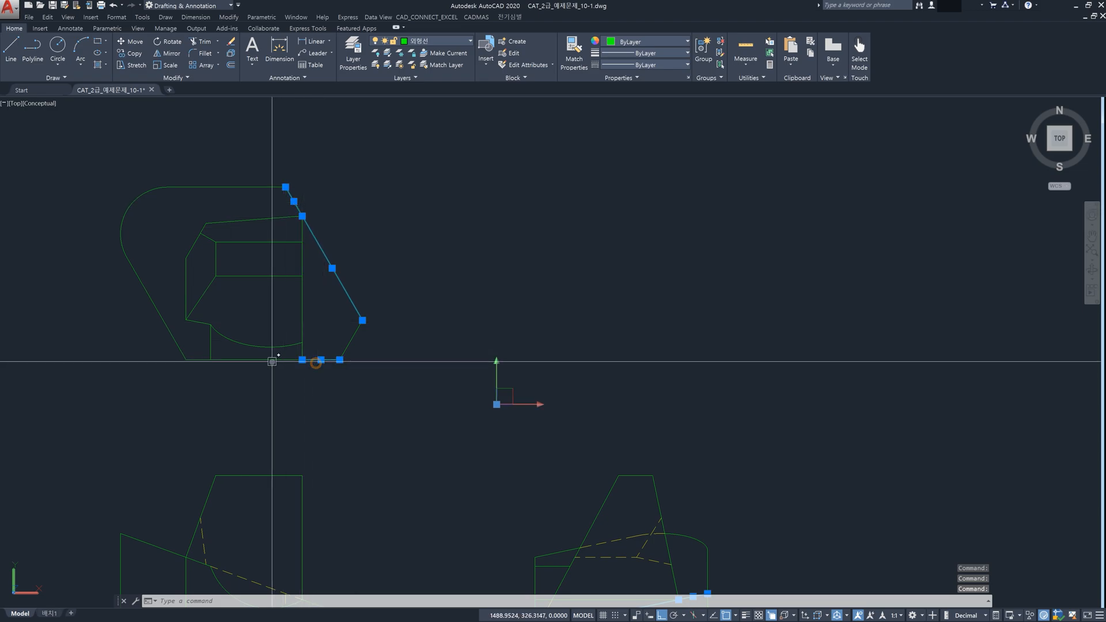
click(257, 360)
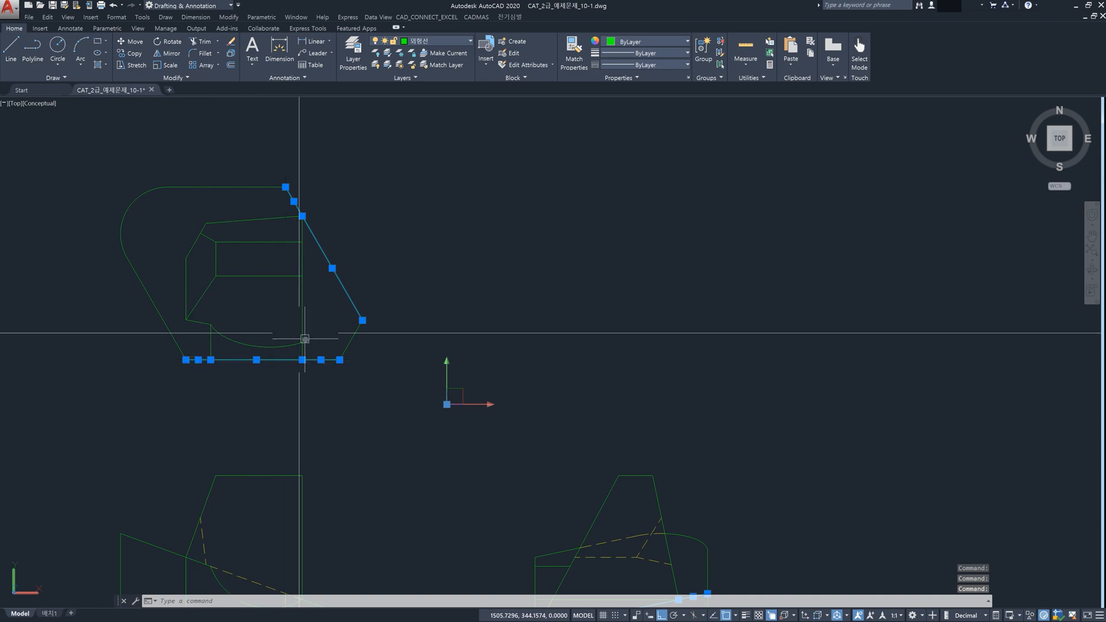
click(302, 350)
click(302, 314)
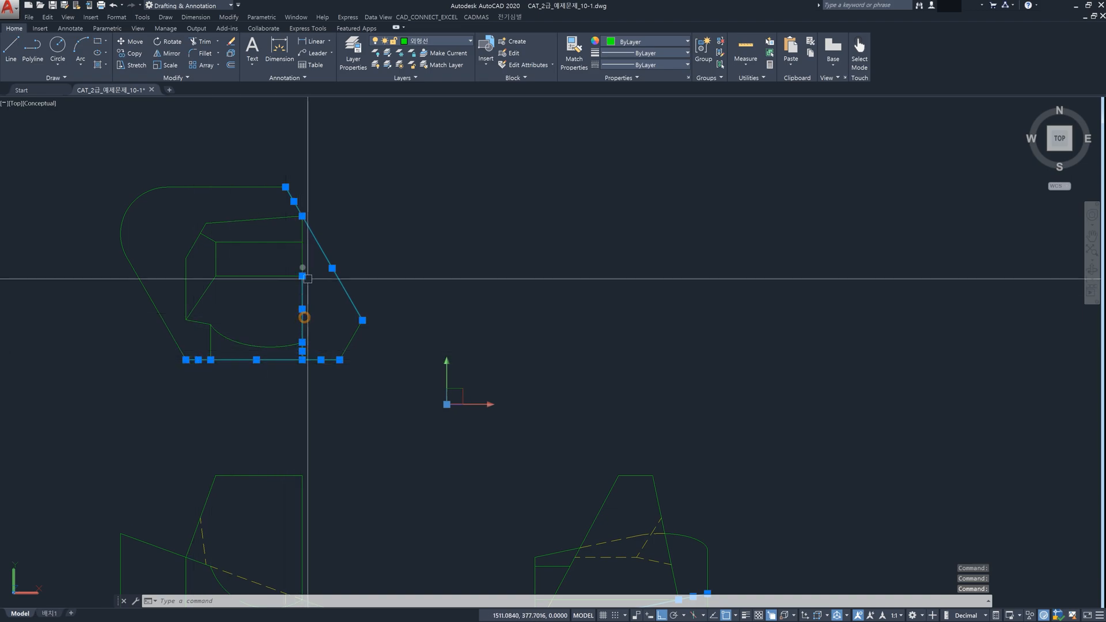
click(300, 233)
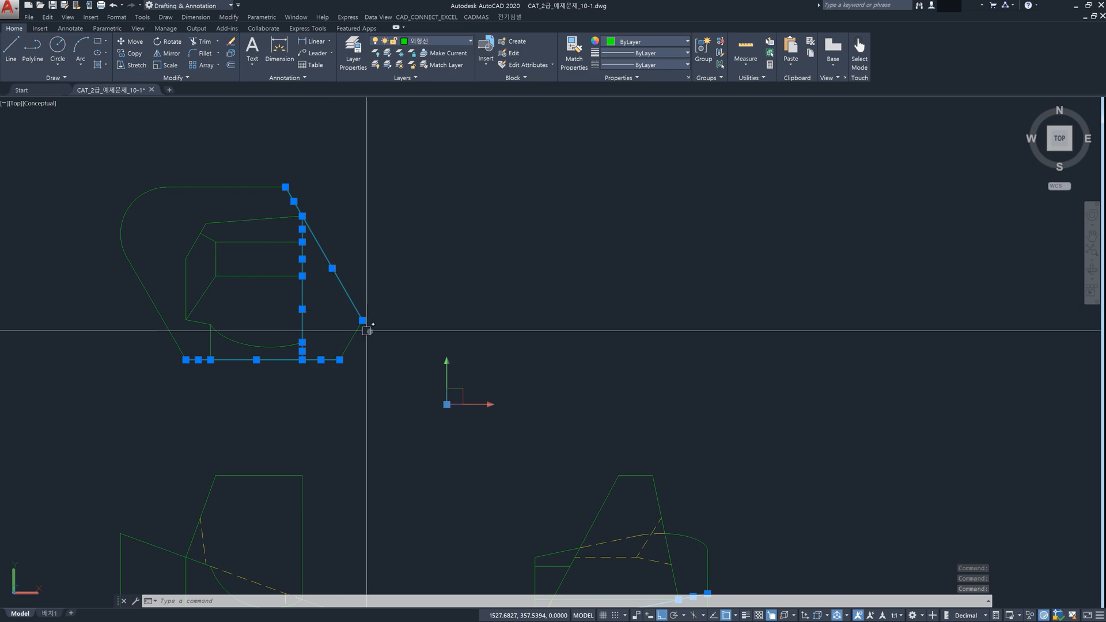
scroll(401, 340, down, 4)
key(Escape)
key(Escape)
key(Escape)
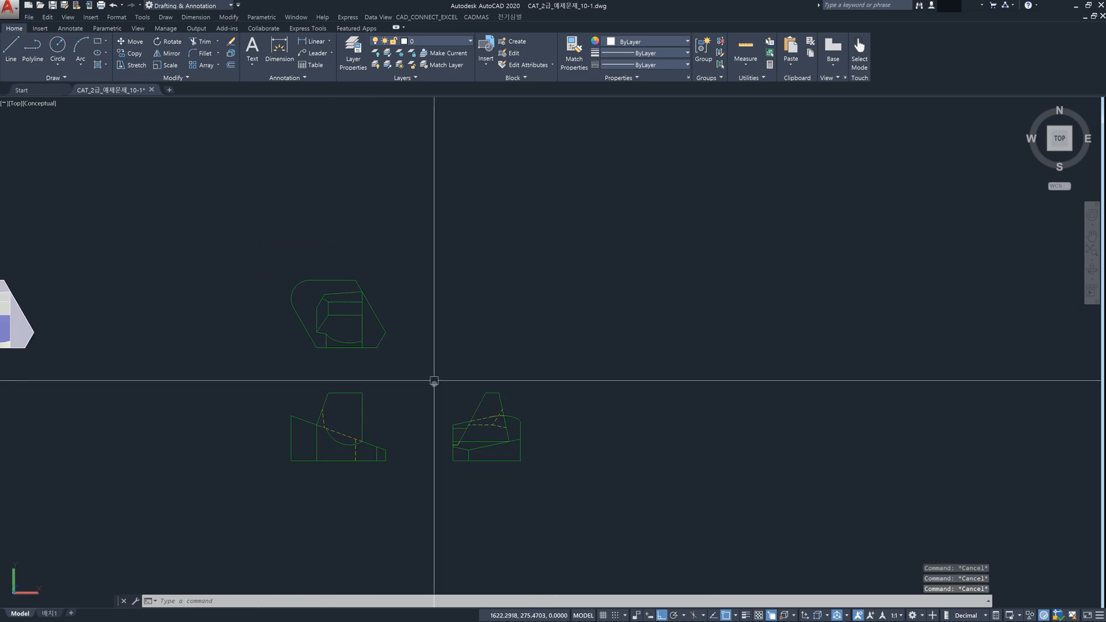
mouse_move(430, 390)
middle_down()
mouse_move(544, 370)
mouse_move(532, 416)
middle_up()
scroll(506, 369, up, 2)
scroll(536, 370, up, 2)
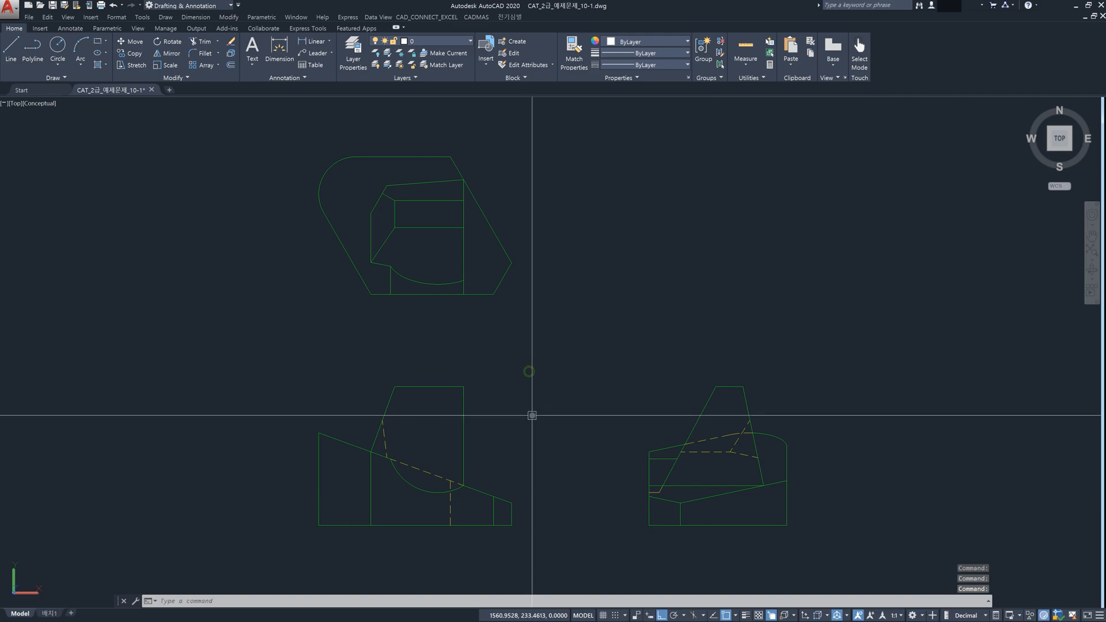